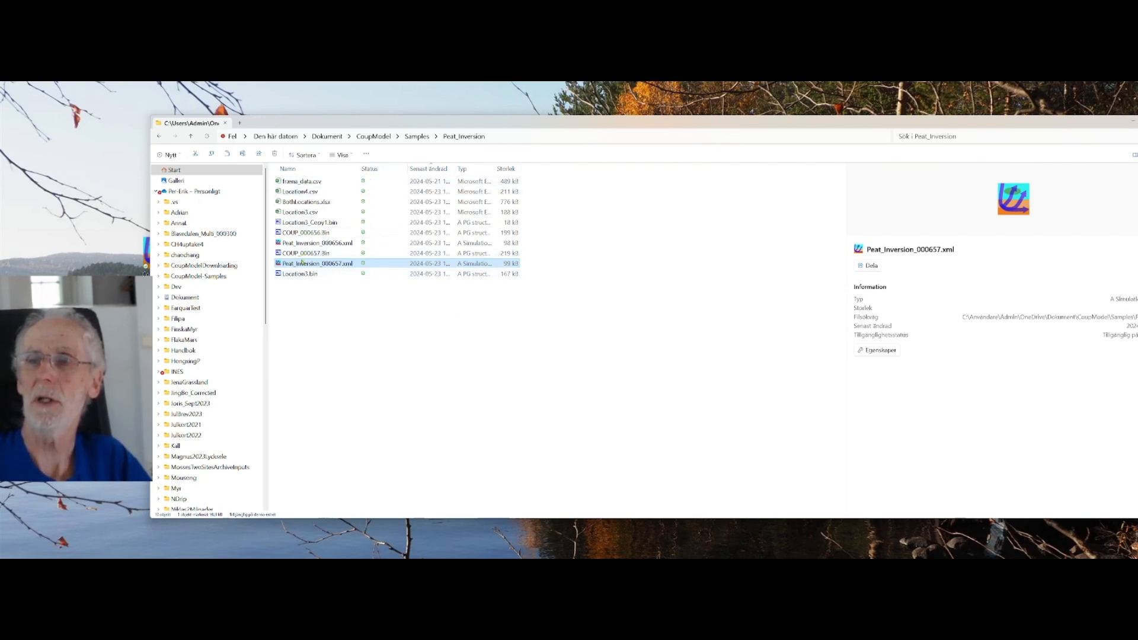
Step: Rename the file Location3.bin in the Peat_Inversion folder as Location3_Climate.bin
mouse_move(323, 268)
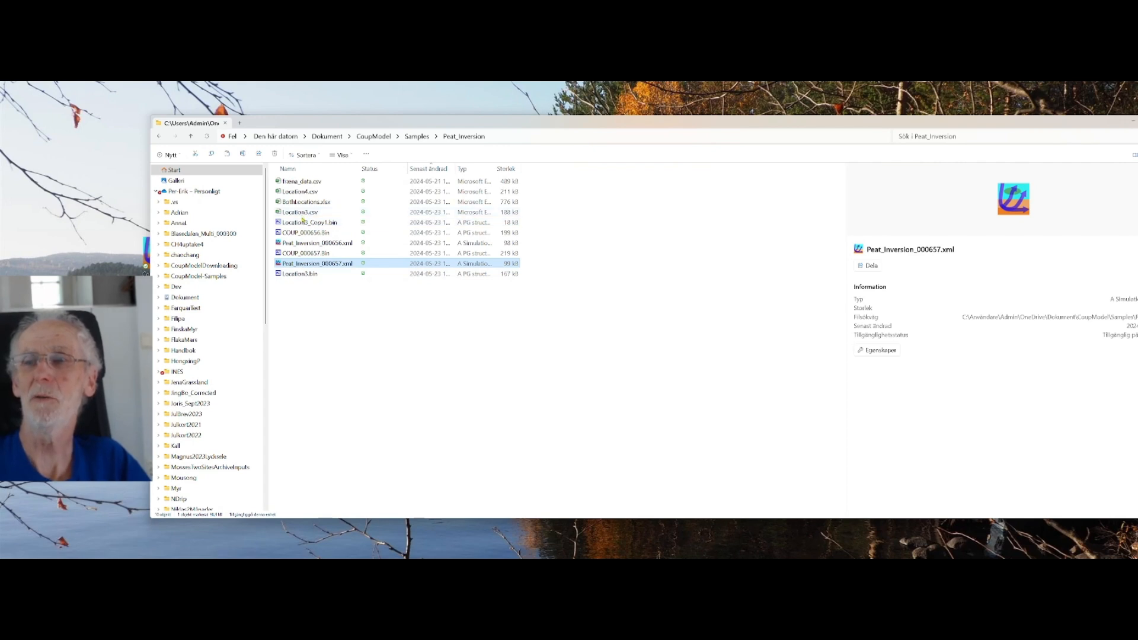
right_click(305, 276)
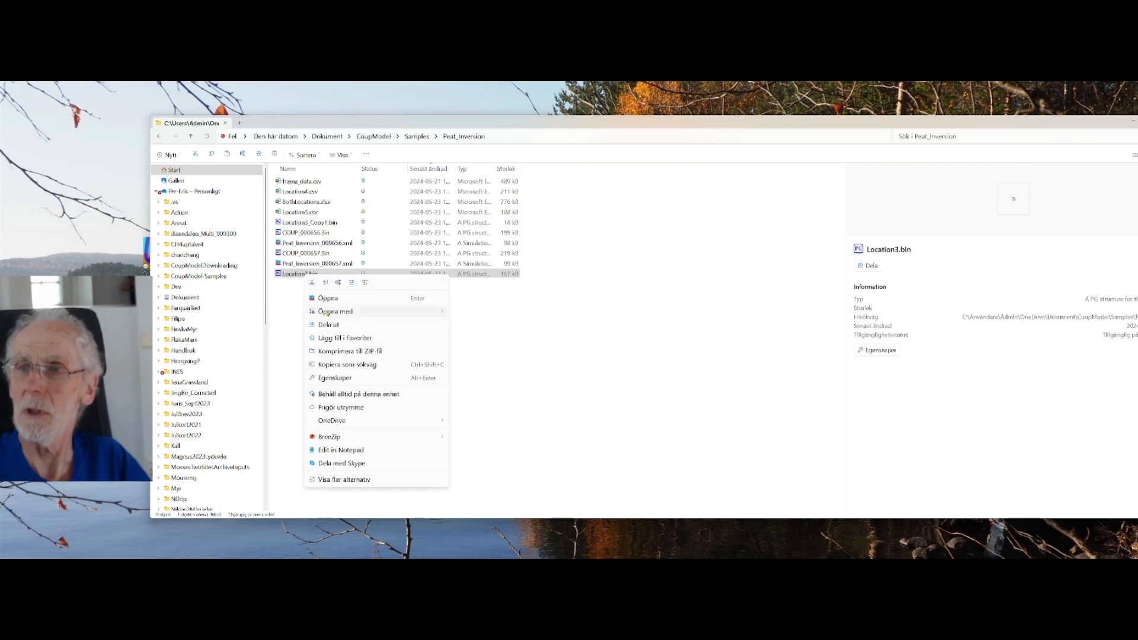
click(339, 283)
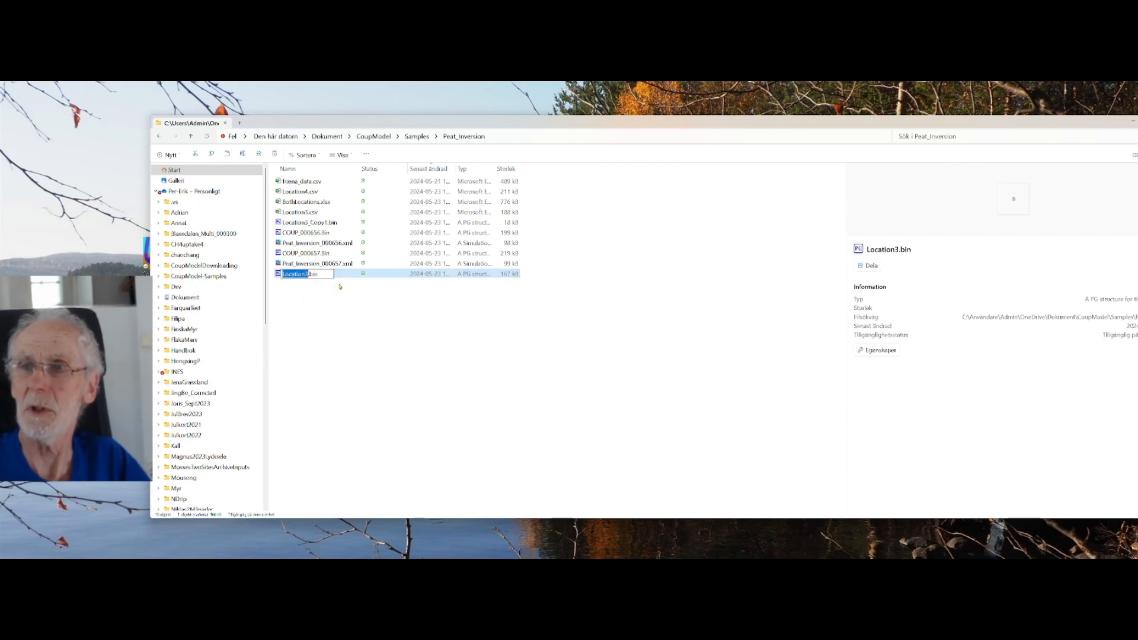
key(Home)
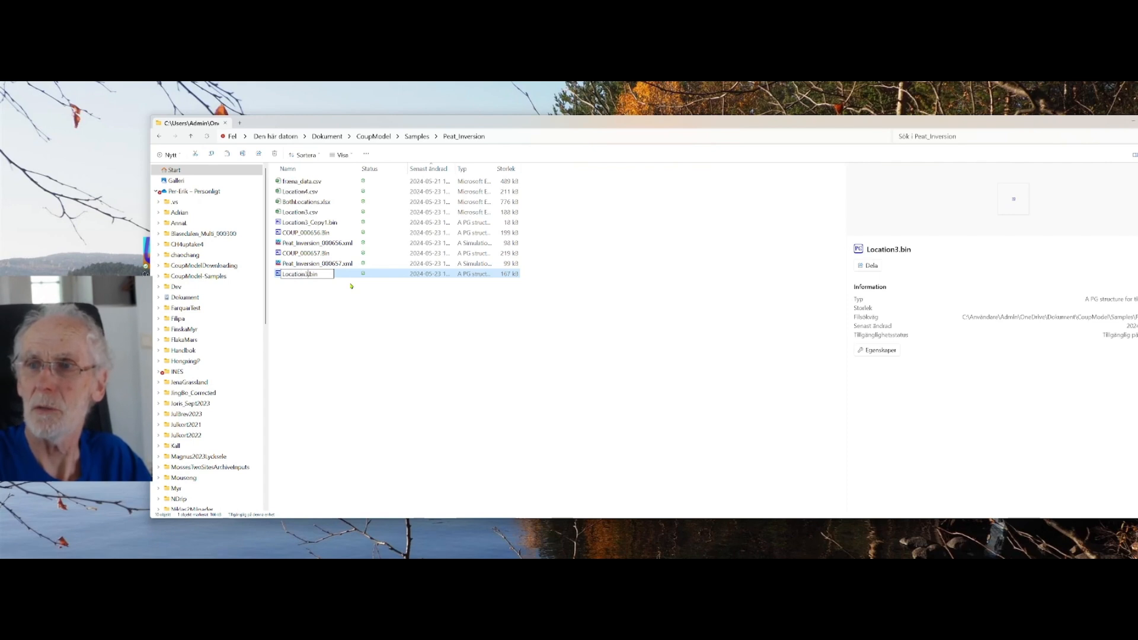
text(_)
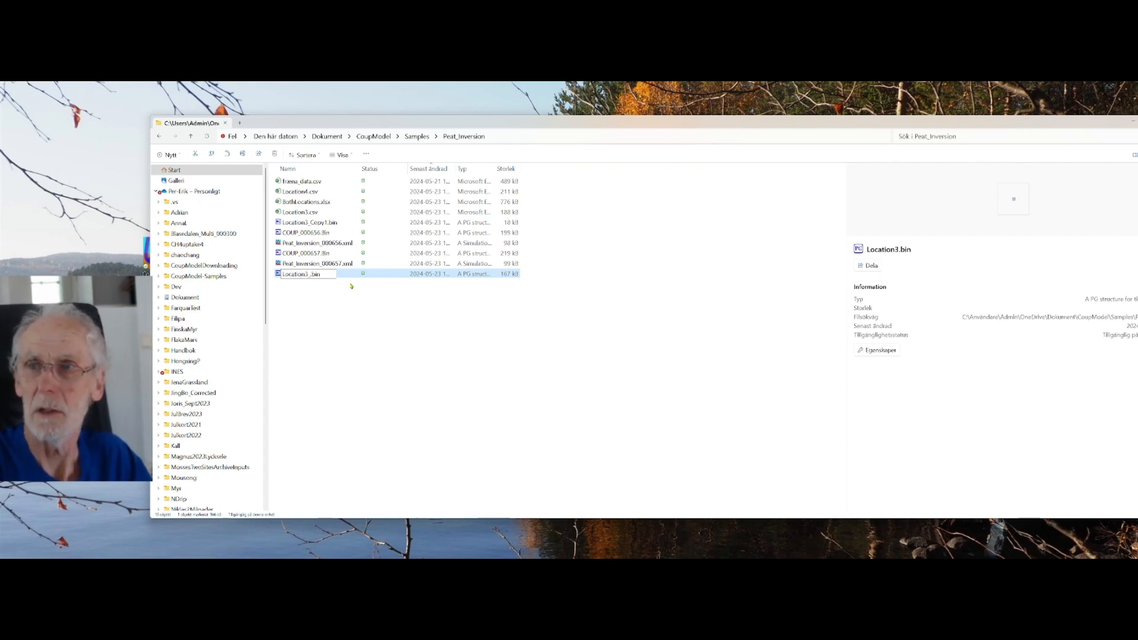
text(C)
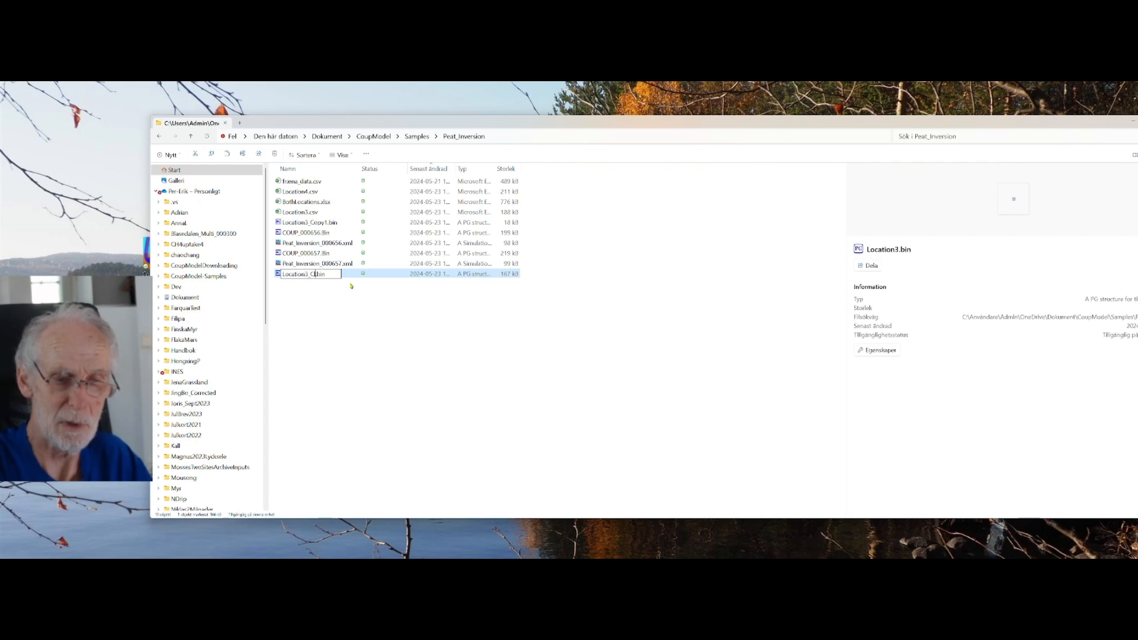
text(limate)
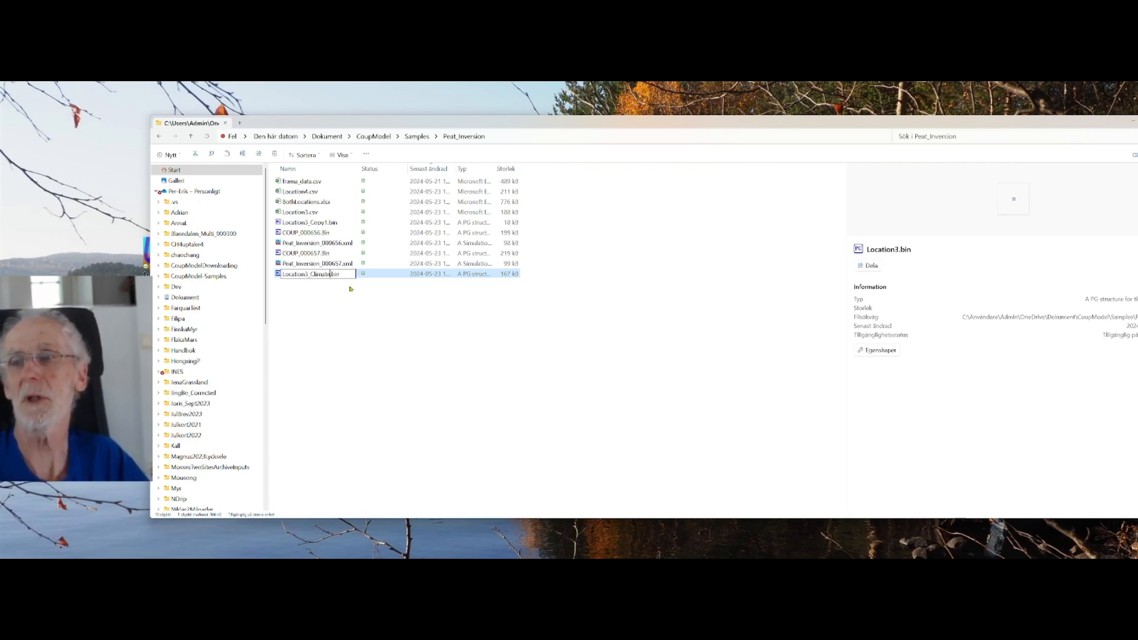
click(350, 289)
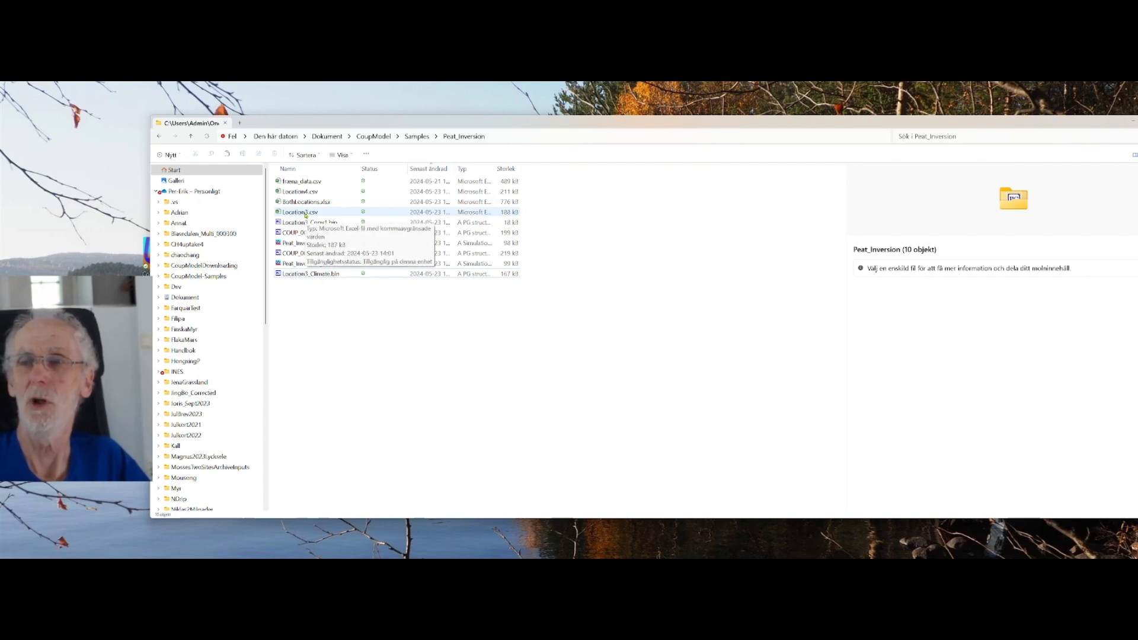
Step: Open Location3.csv with CoupModel and scan that same CSV file for import
click(306, 213)
right_click(306, 214)
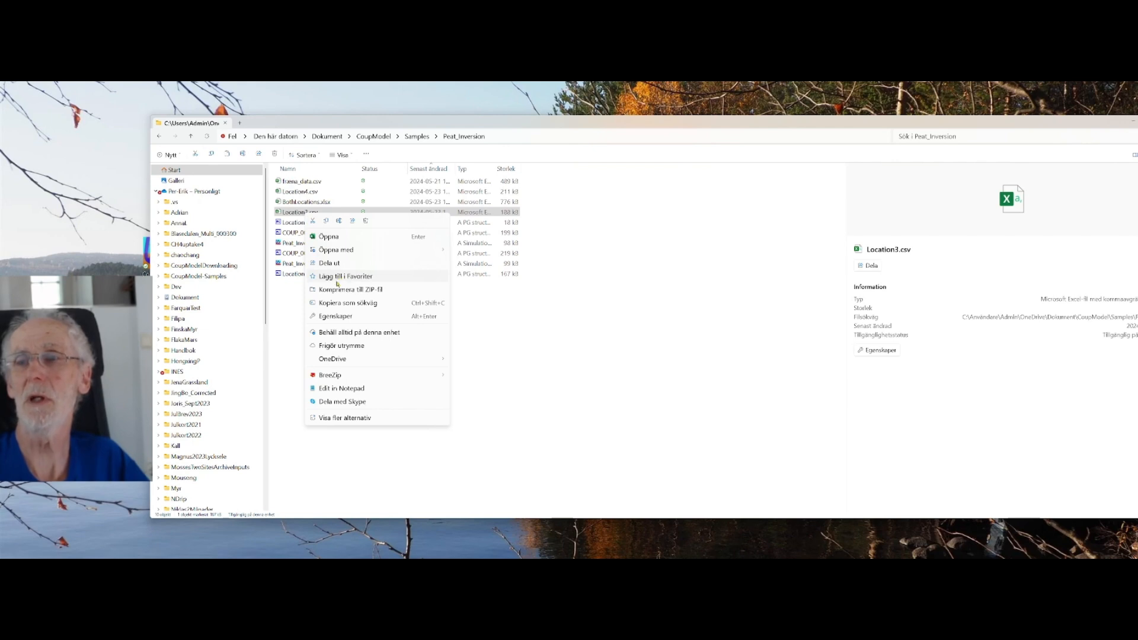
mouse_move(341, 252)
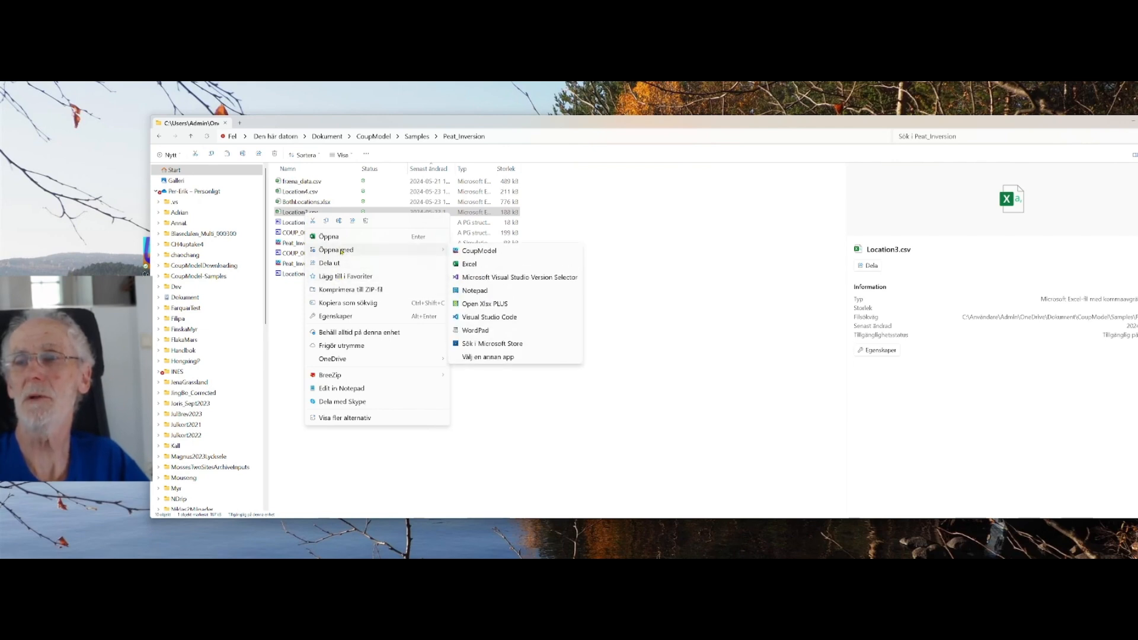
click(471, 252)
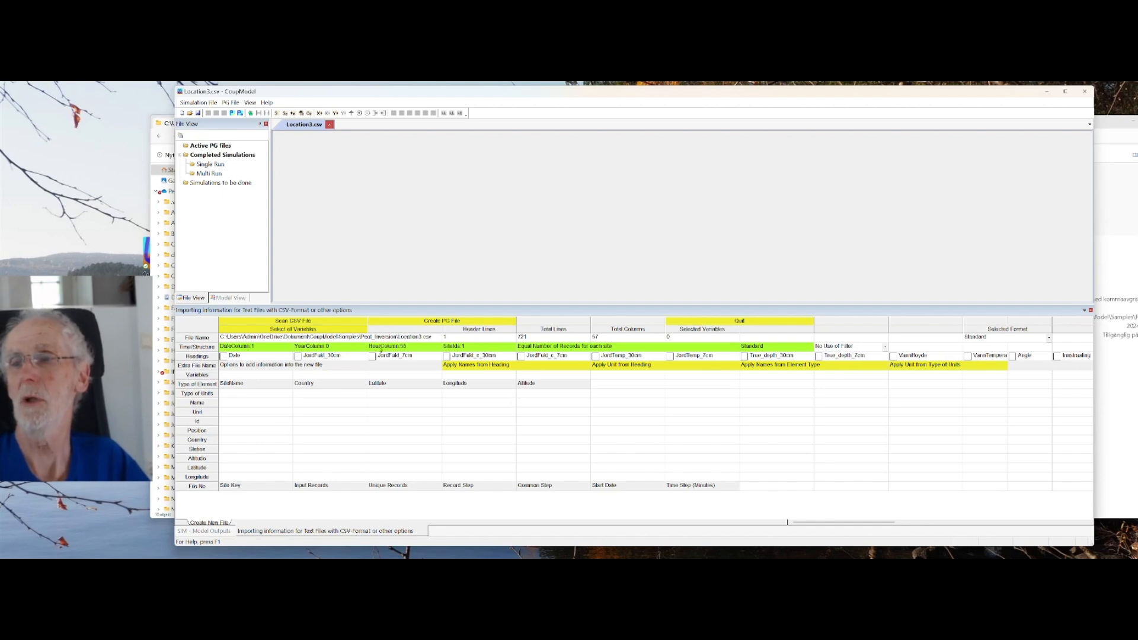
click(304, 323)
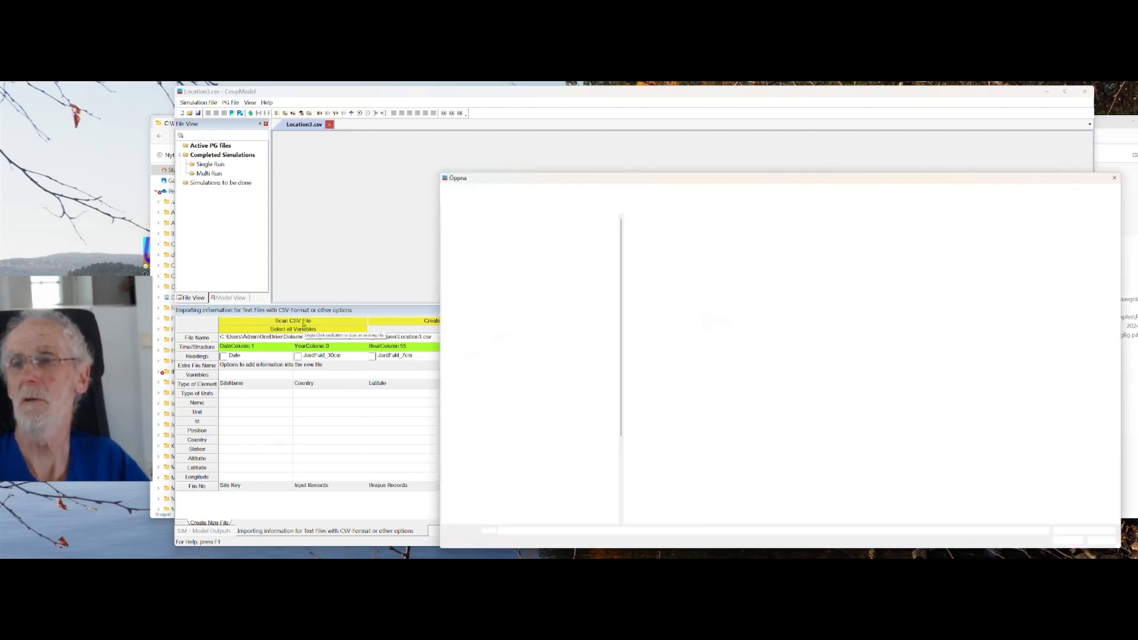
click(639, 237)
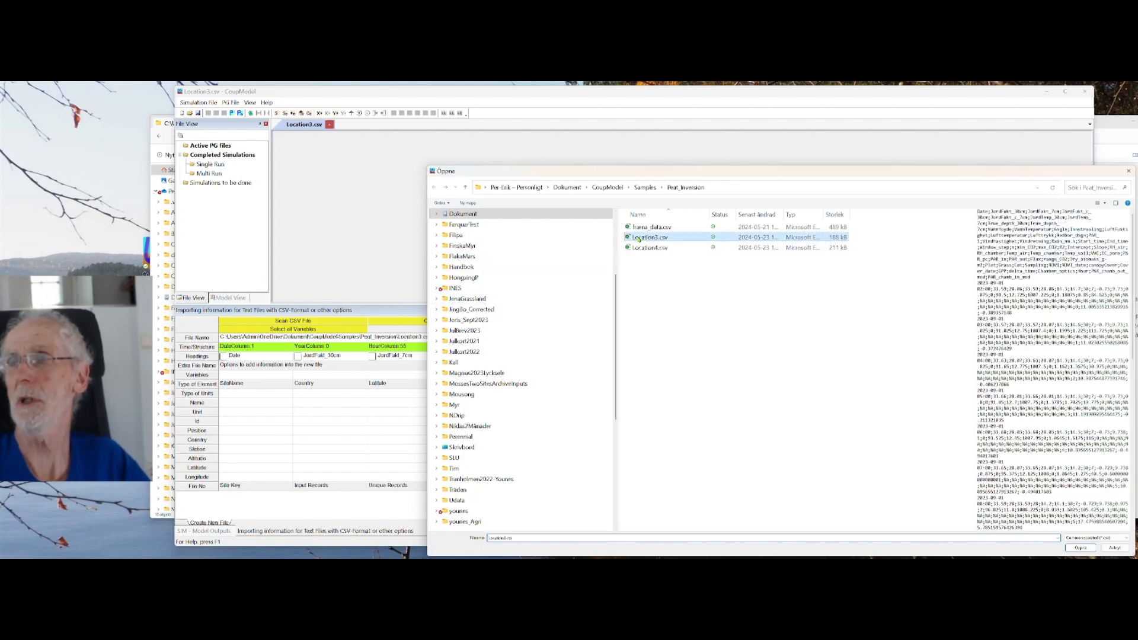
click(1077, 548)
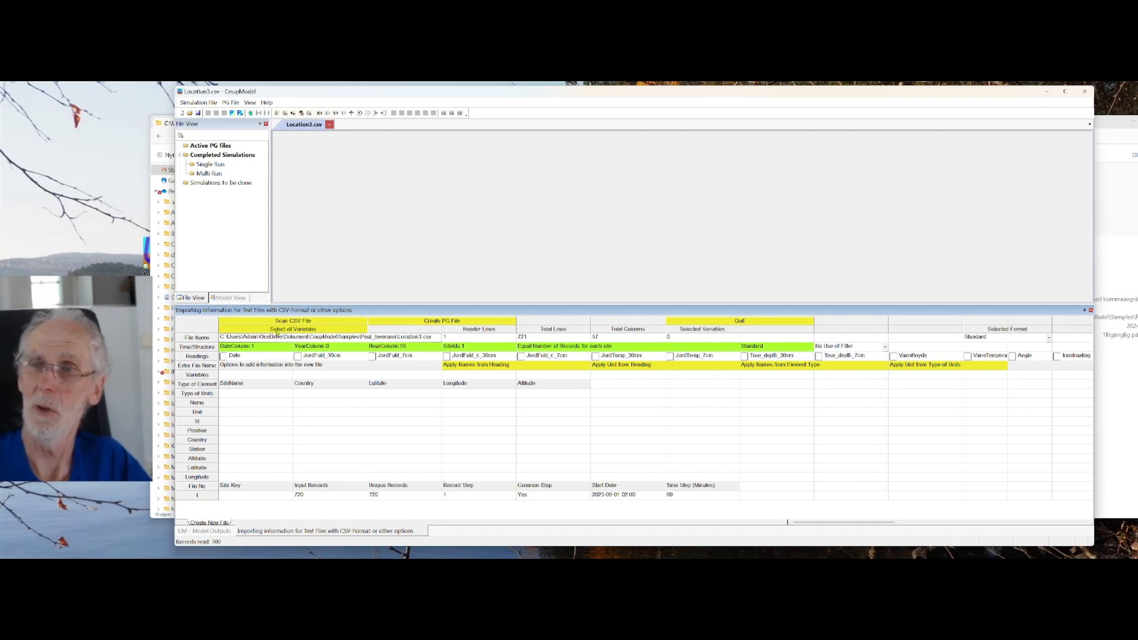
Step: Select all variables except Date, create the PG file from them and open the resulting Location3.bin
click(275, 330)
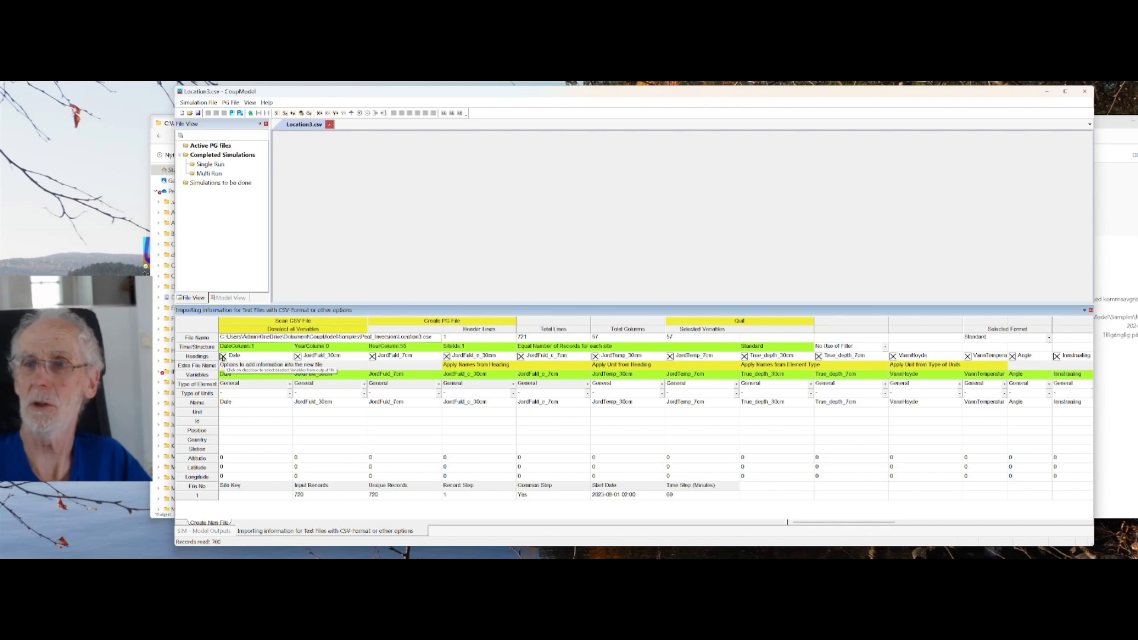
click(223, 356)
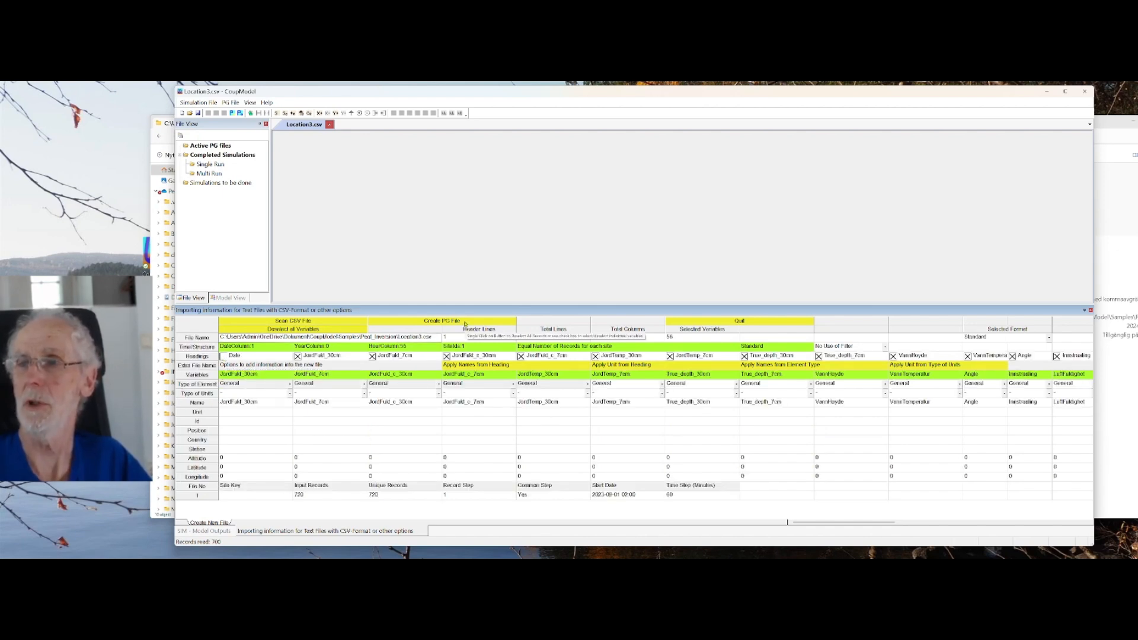
click(465, 322)
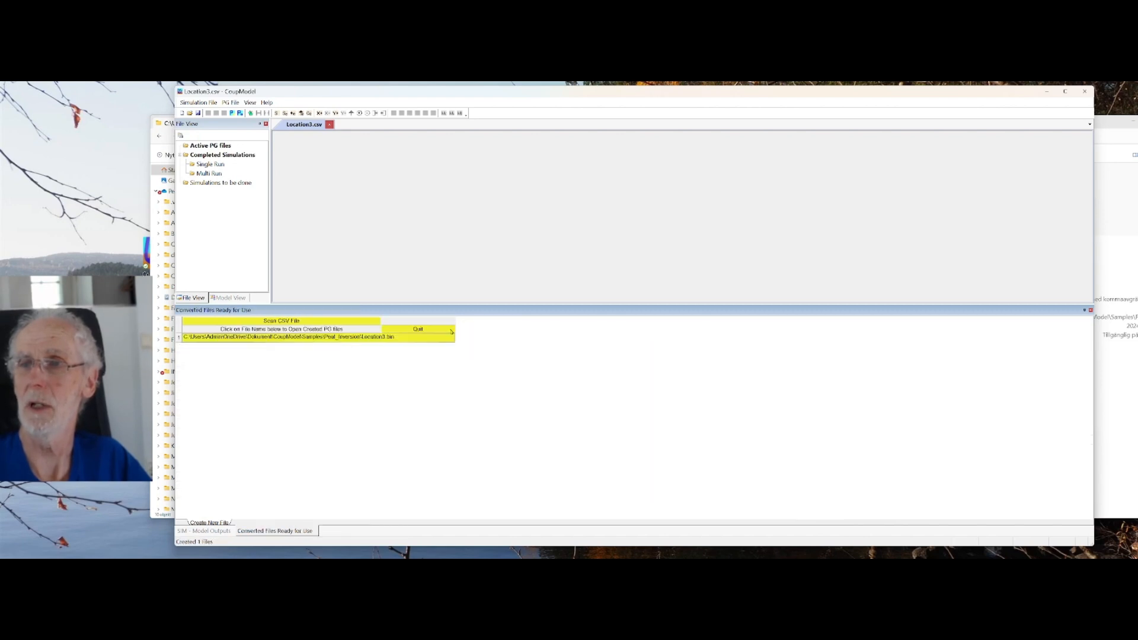
click(389, 336)
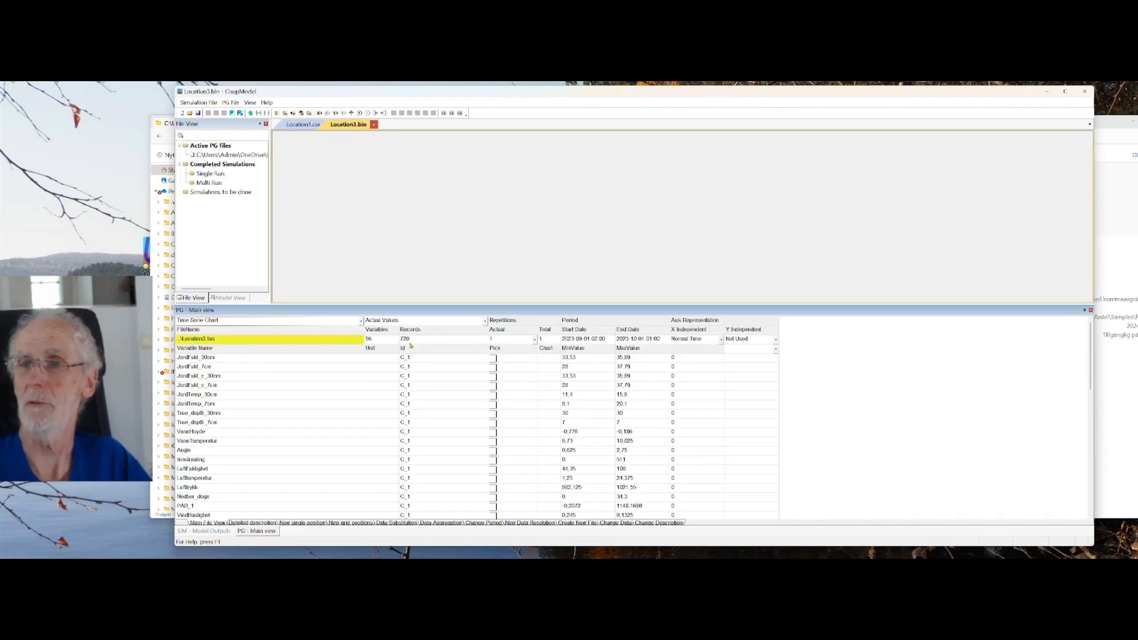
Step: Examine the full variable list of Location3.bin, checking which variables have minimum and maximum values and which have missing records
scroll(406, 430, down, 12)
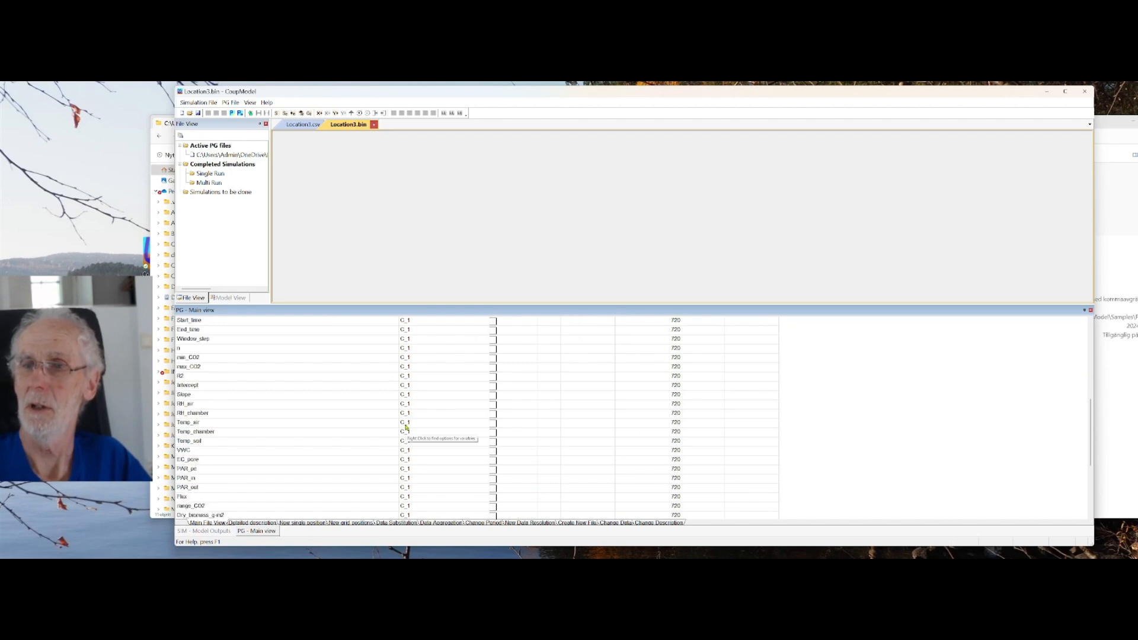
scroll(406, 430, up, 10)
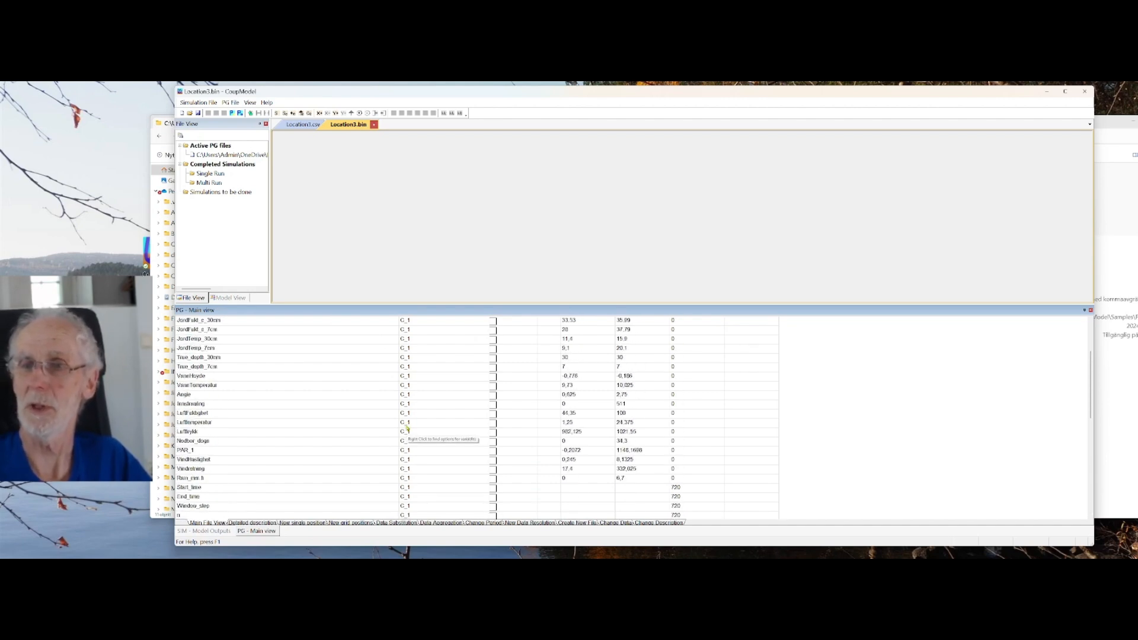
scroll(408, 429, down, 3)
scroll(408, 428, down, 9)
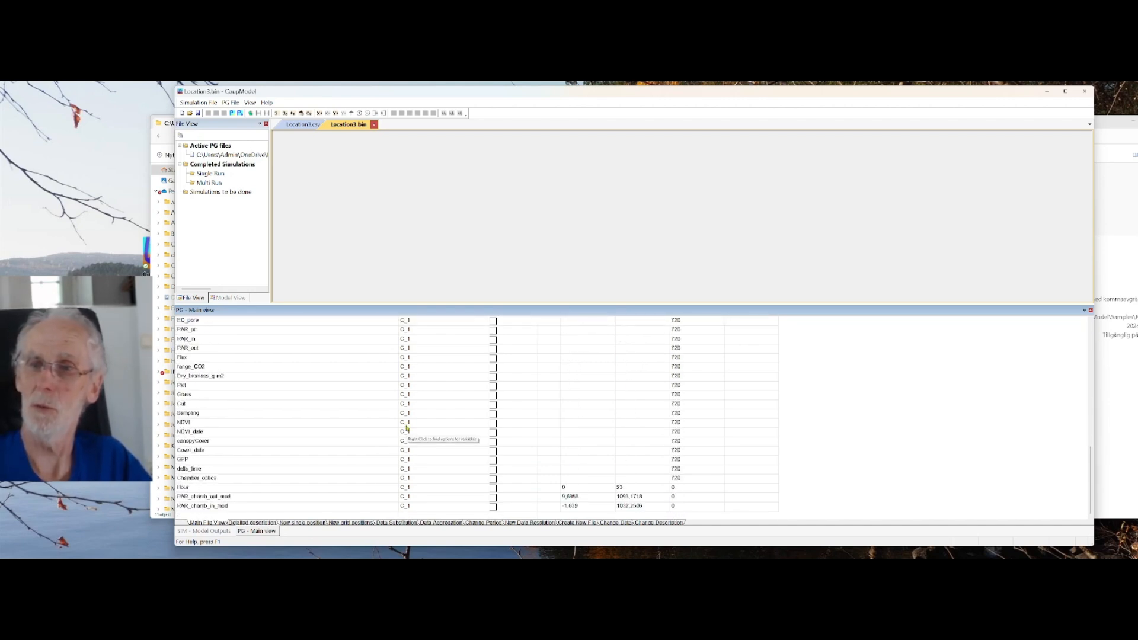
scroll(407, 428, up, 8)
scroll(407, 428, up, 7)
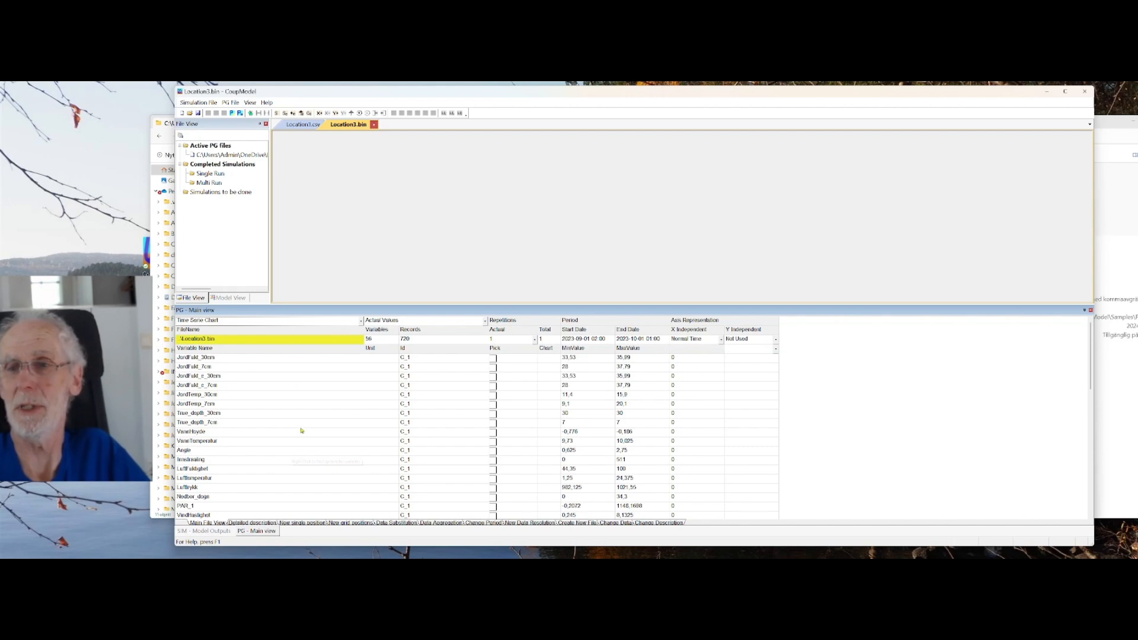
scroll(312, 460, down, 3)
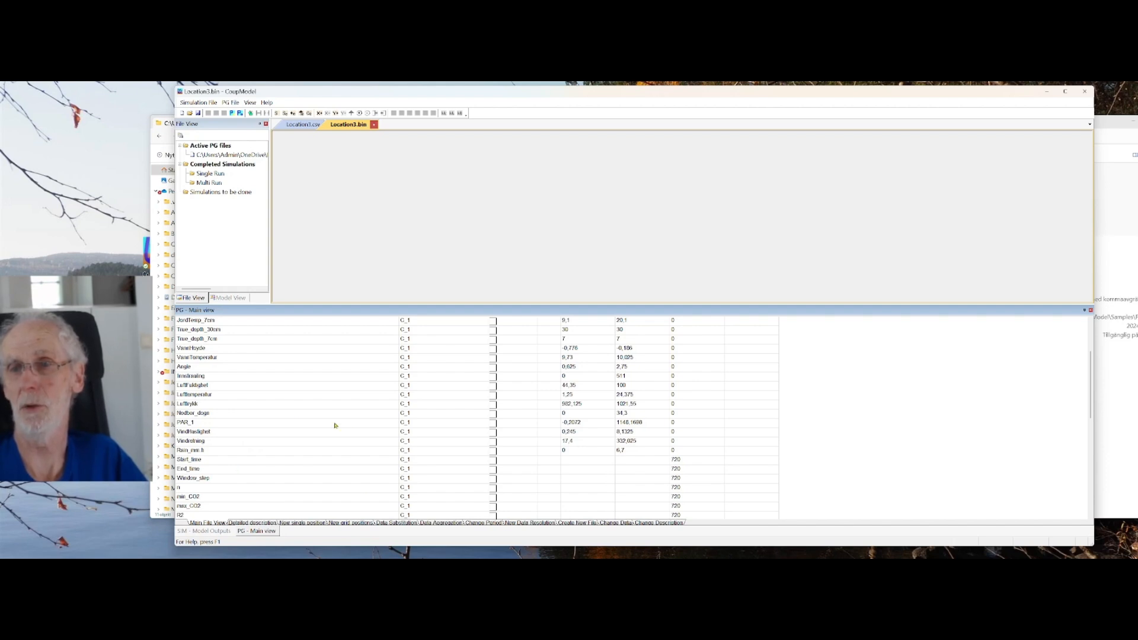
scroll(333, 427, up, 3)
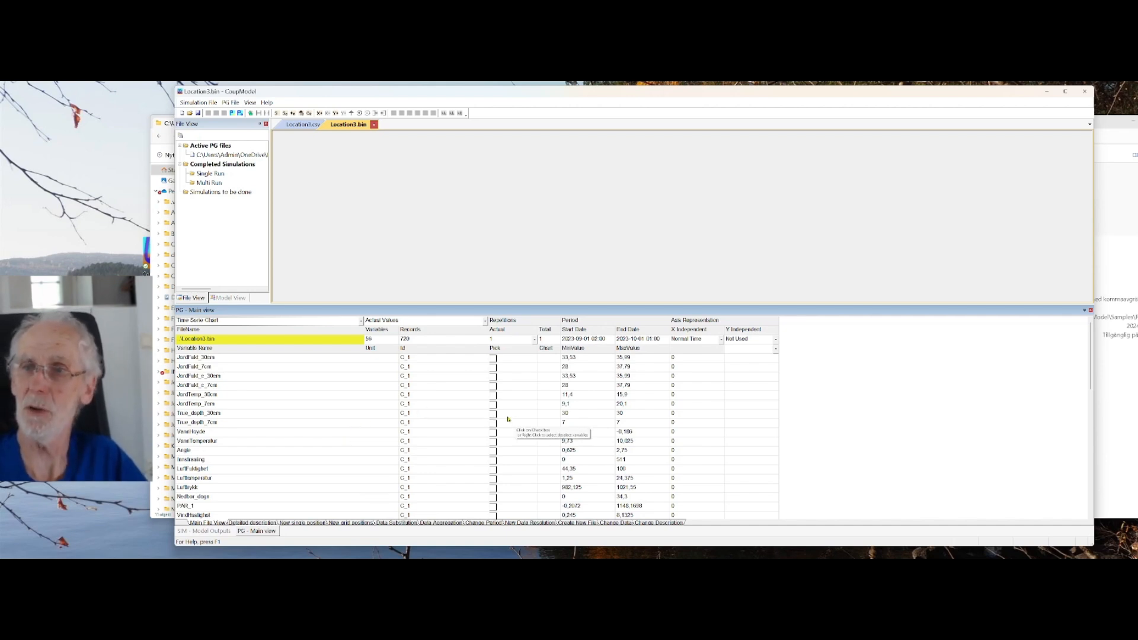
Step: Pick JordFukt_30cm, JordFukt_7cm, JordFukt_c_30cm and JordFukt_c_7cm and plot them in the time series chart
click(494, 359)
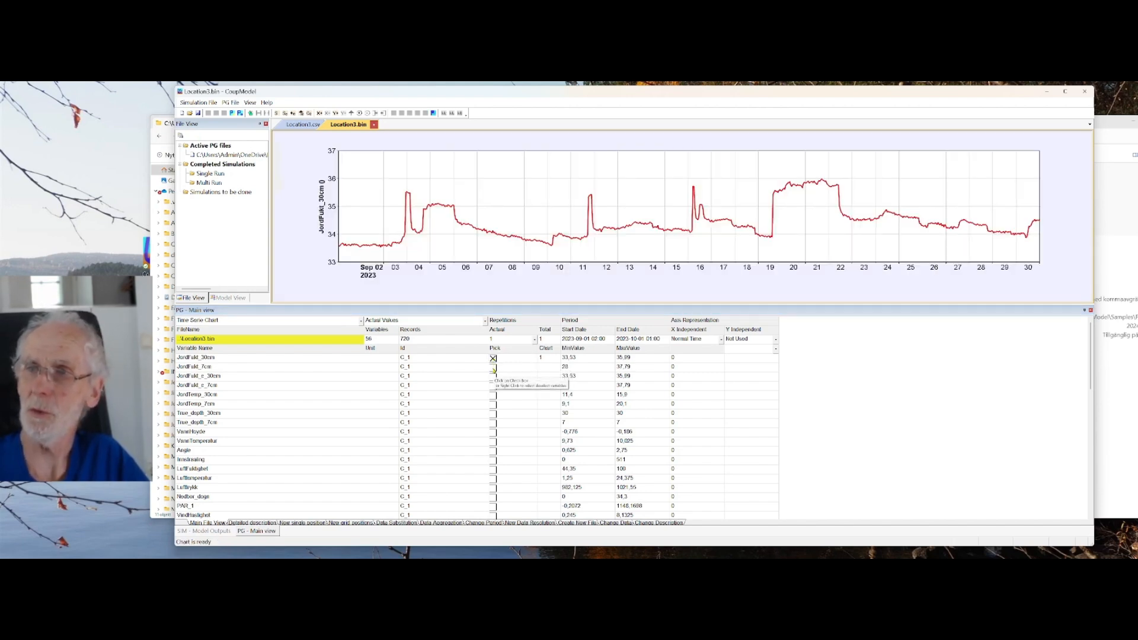
click(493, 368)
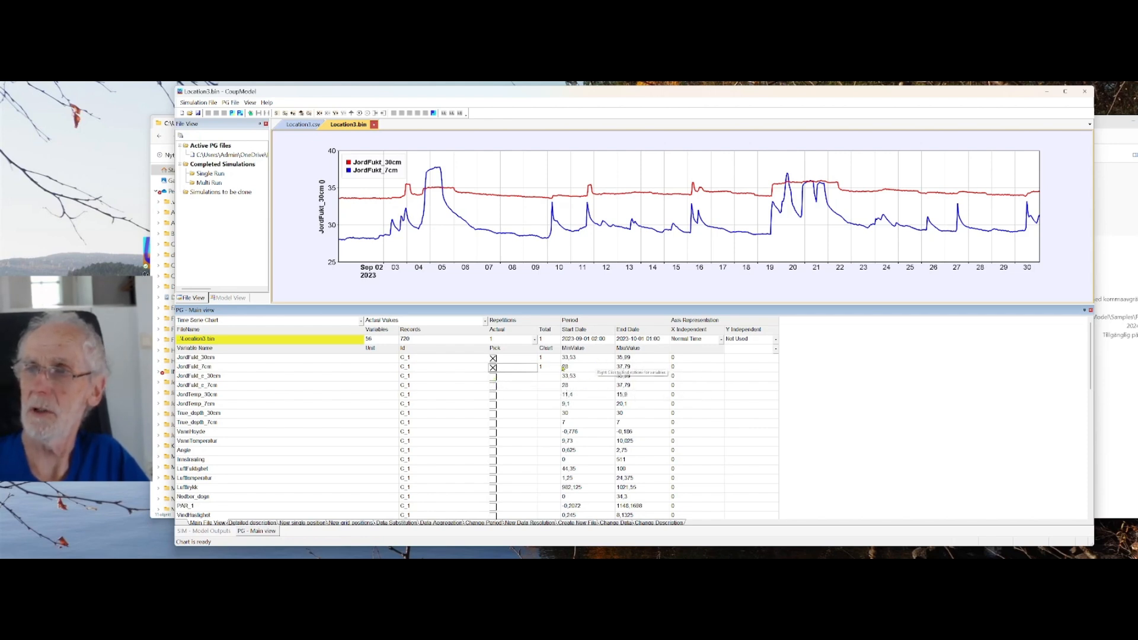
click(493, 377)
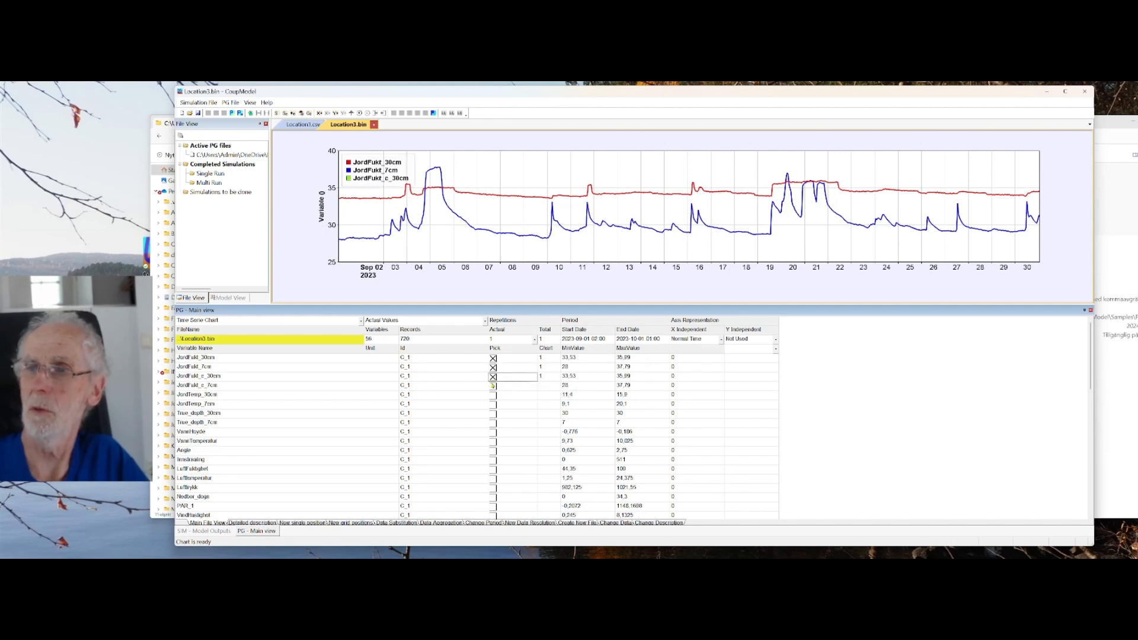
click(492, 386)
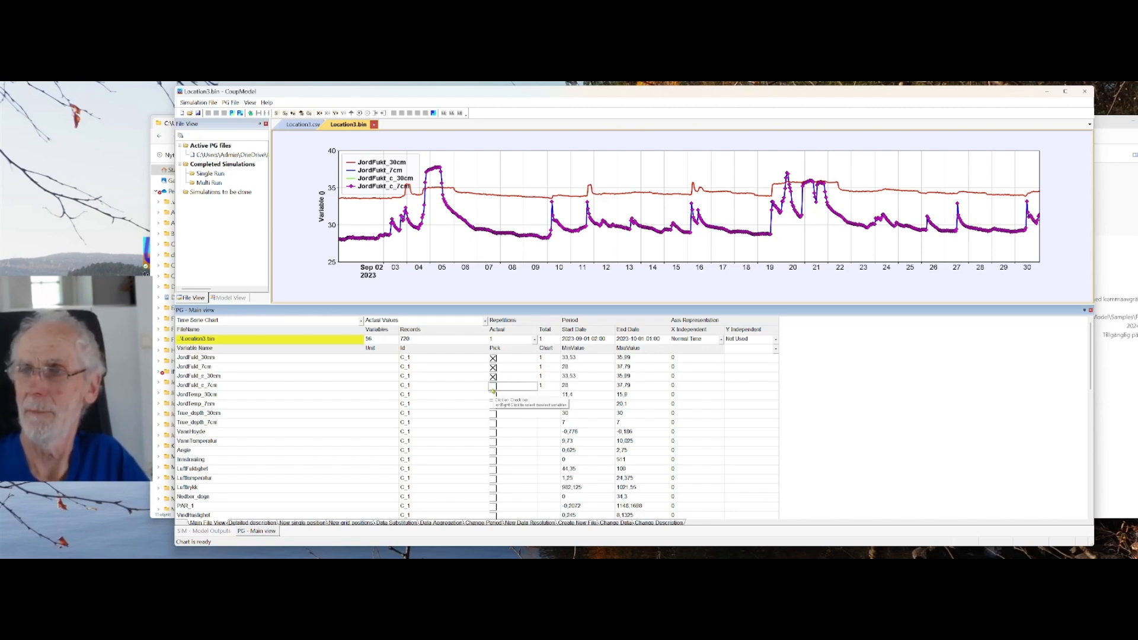
click(493, 387)
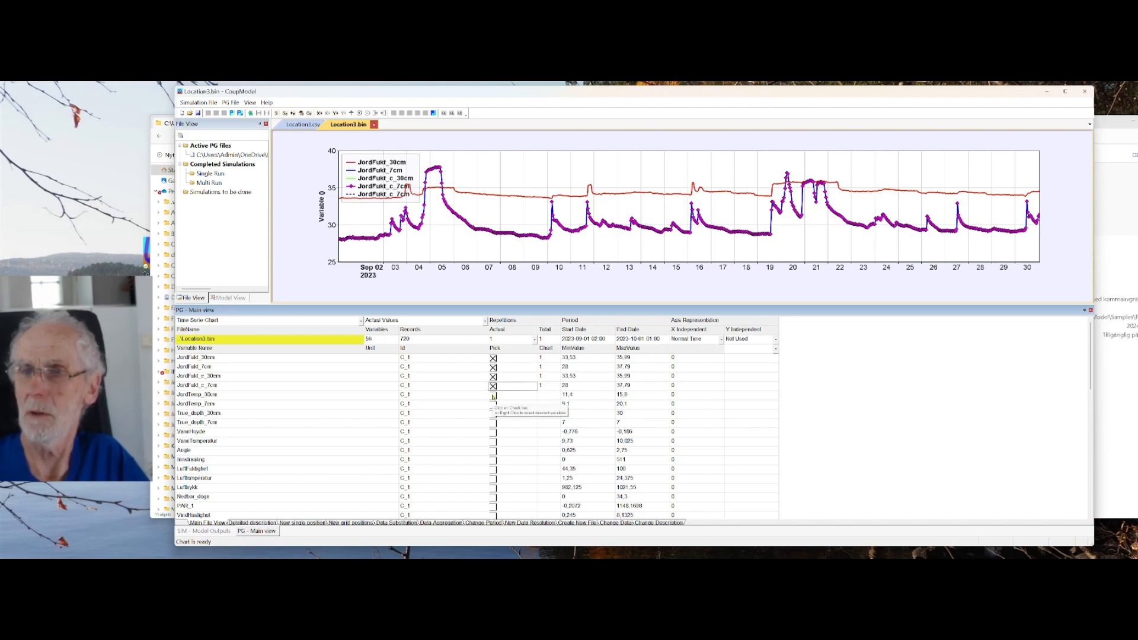
Step: Add JordTemp_30cm, JordTemp_7cm and VannHoyde to the picked variables in the time series chart
click(493, 396)
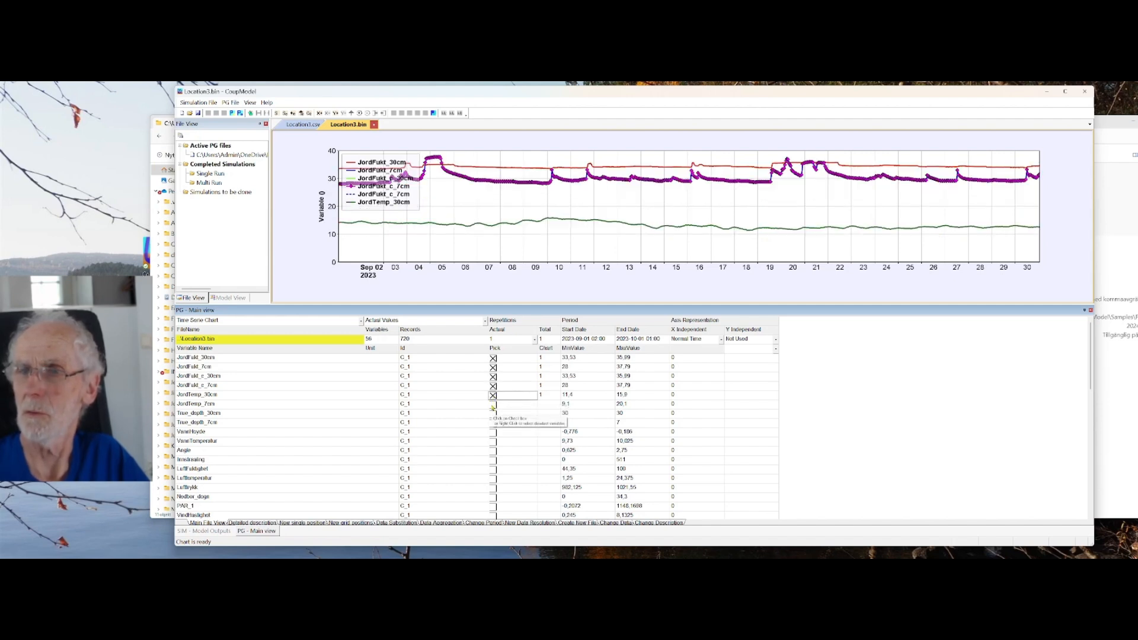
click(493, 405)
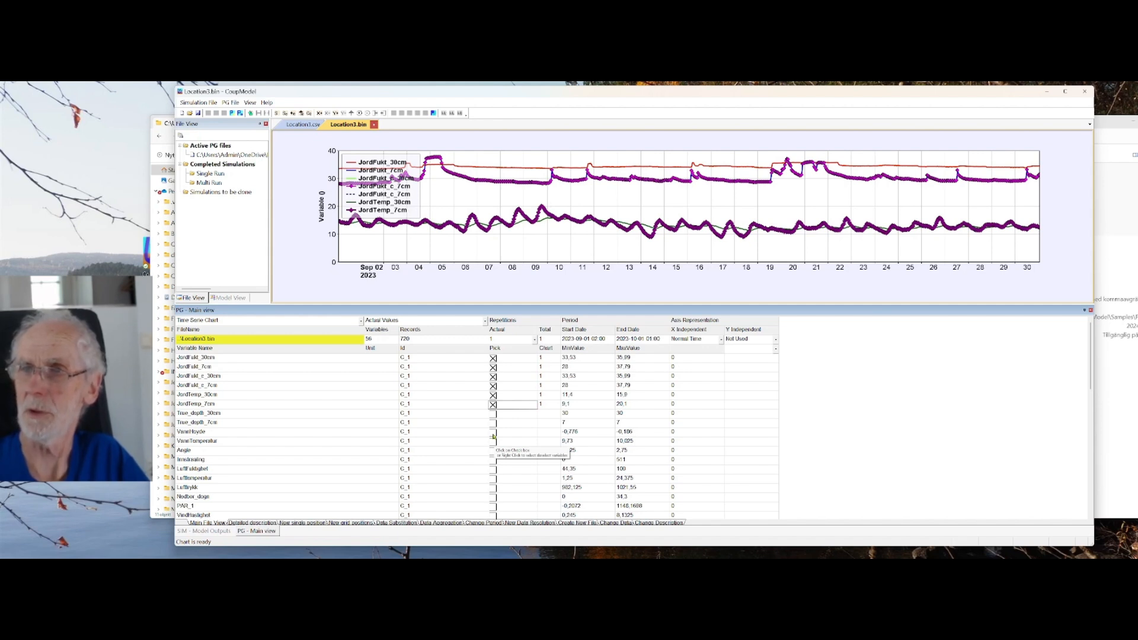
click(493, 435)
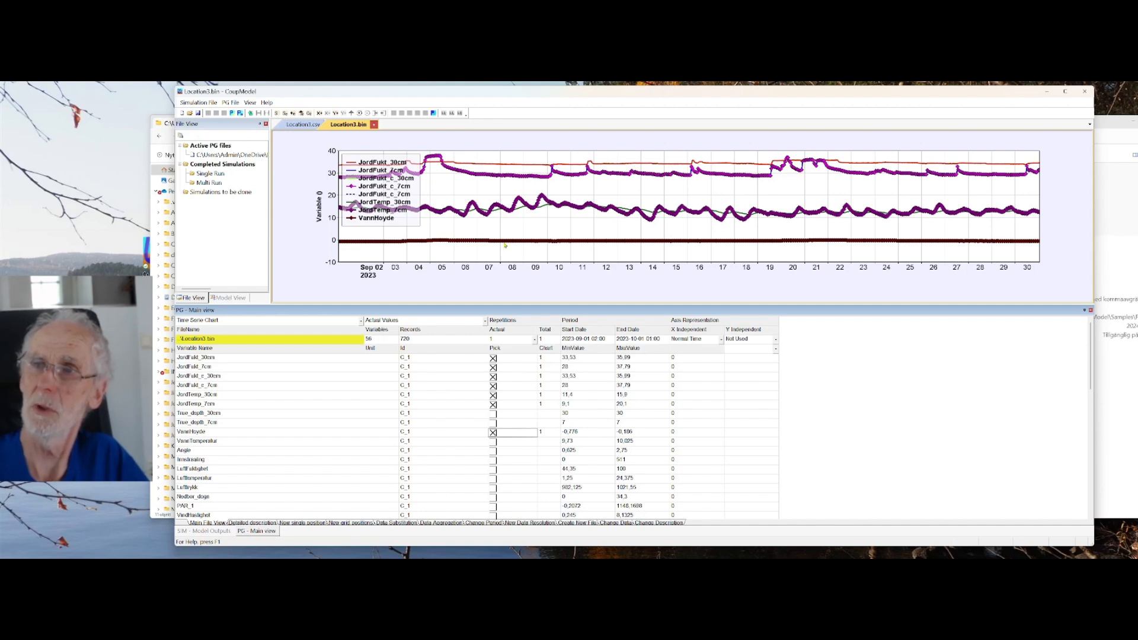
Step: Create a new PG file named SoilValidationLocation3 from the picked variables and open it in a new window
click(433, 113)
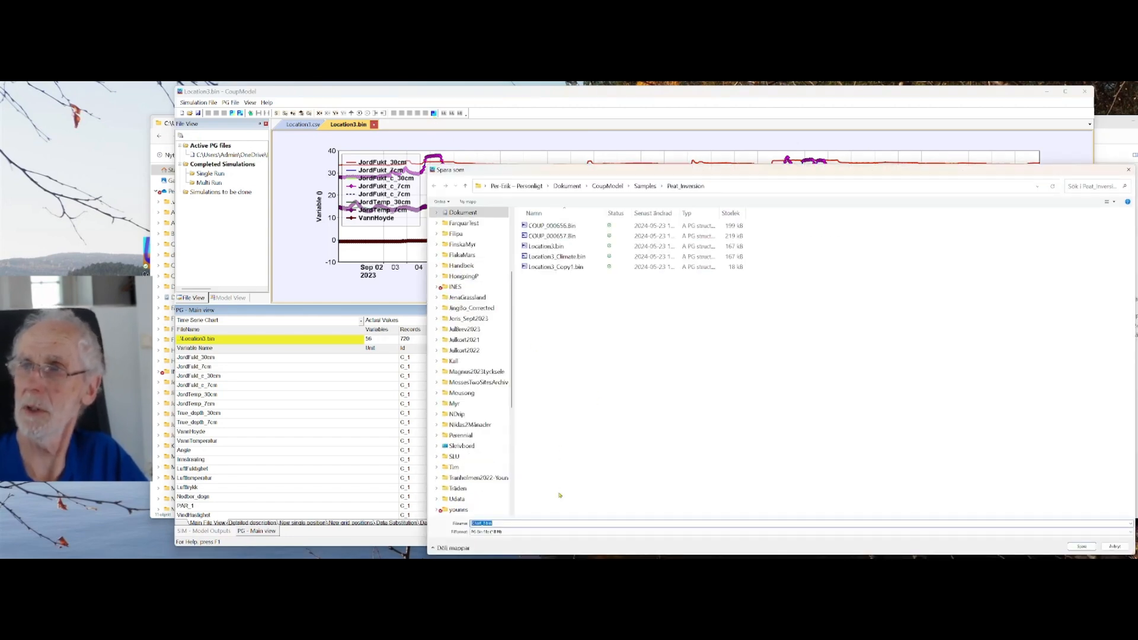
click(481, 524)
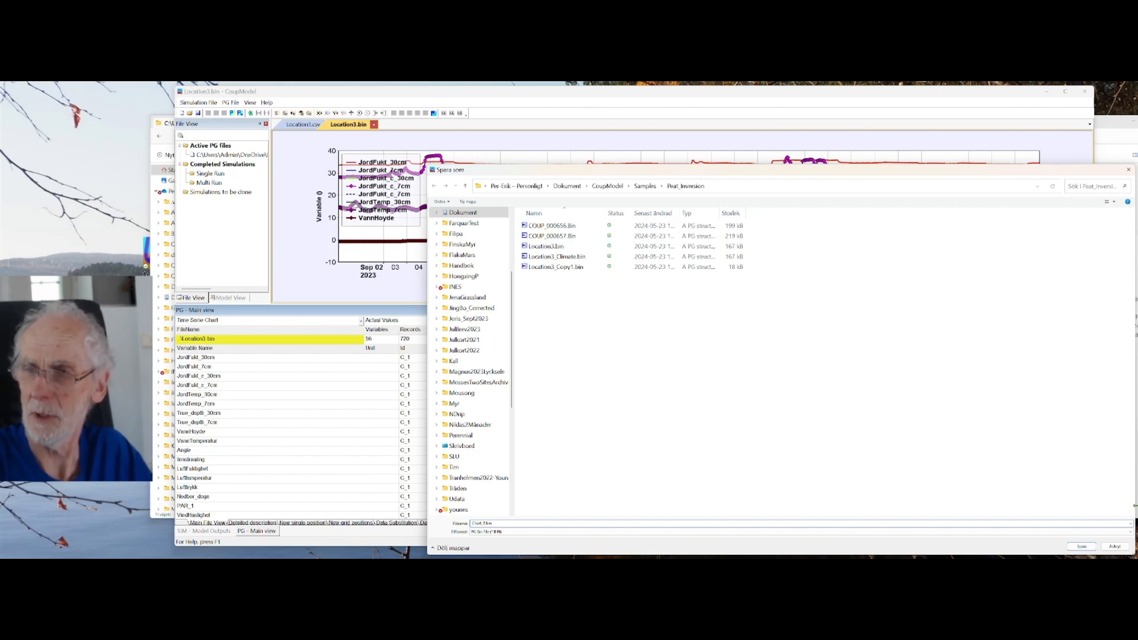
key(BackSpace)
key(BackSpace)
key(BackSpace)
key(BackSpace)
key(BackSpace)
key(BackSpace)
key(BackSpace)
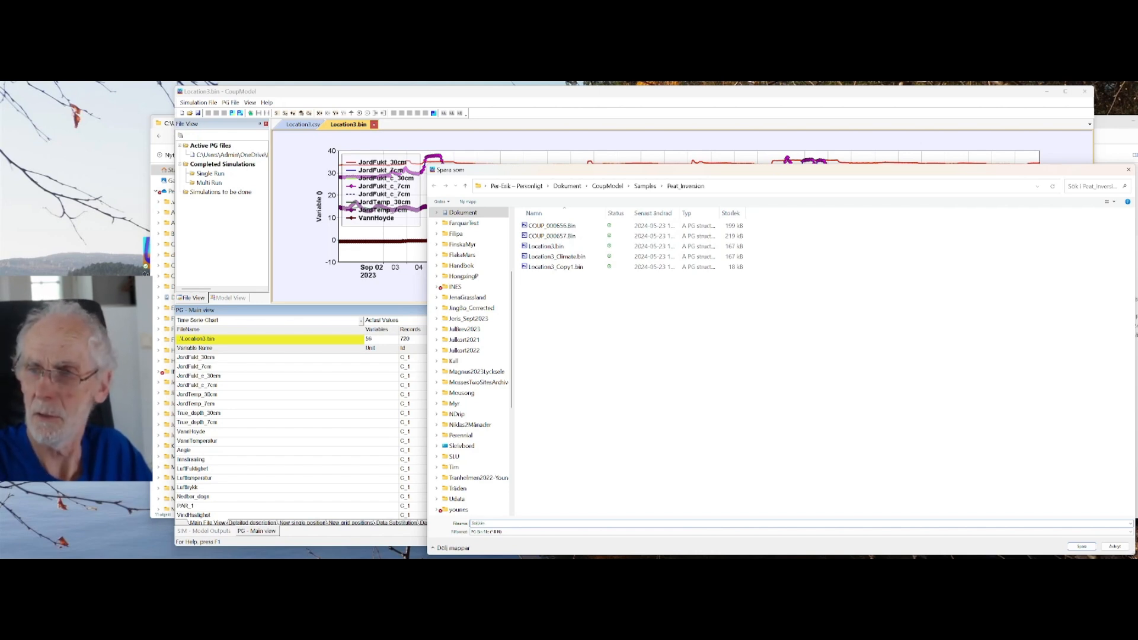
text(SoilMoistu)
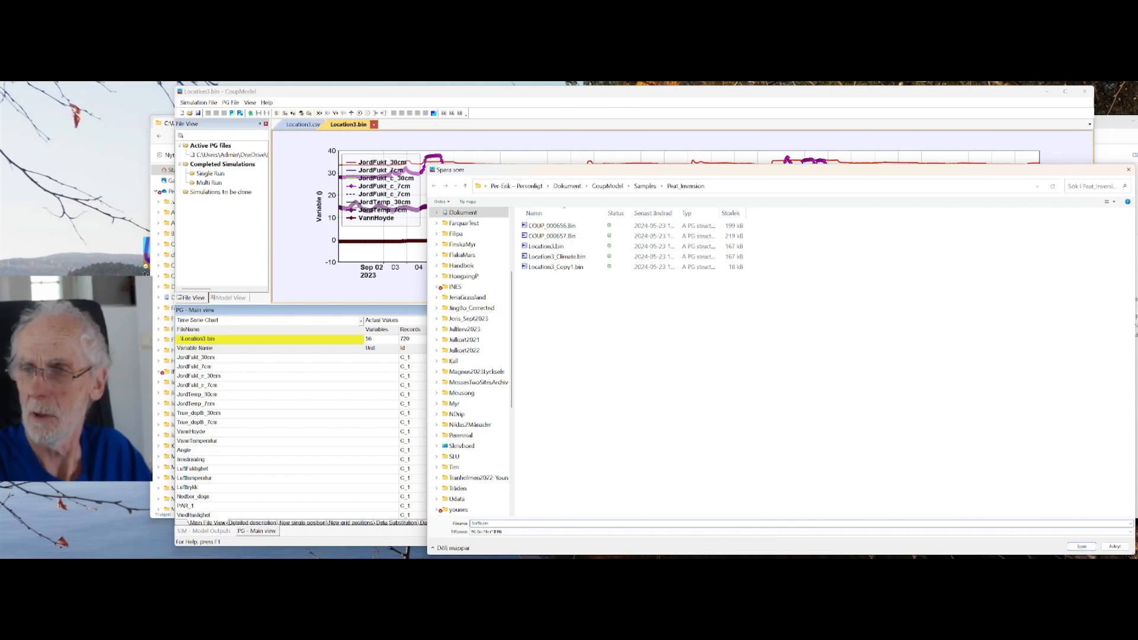
text(alidat)
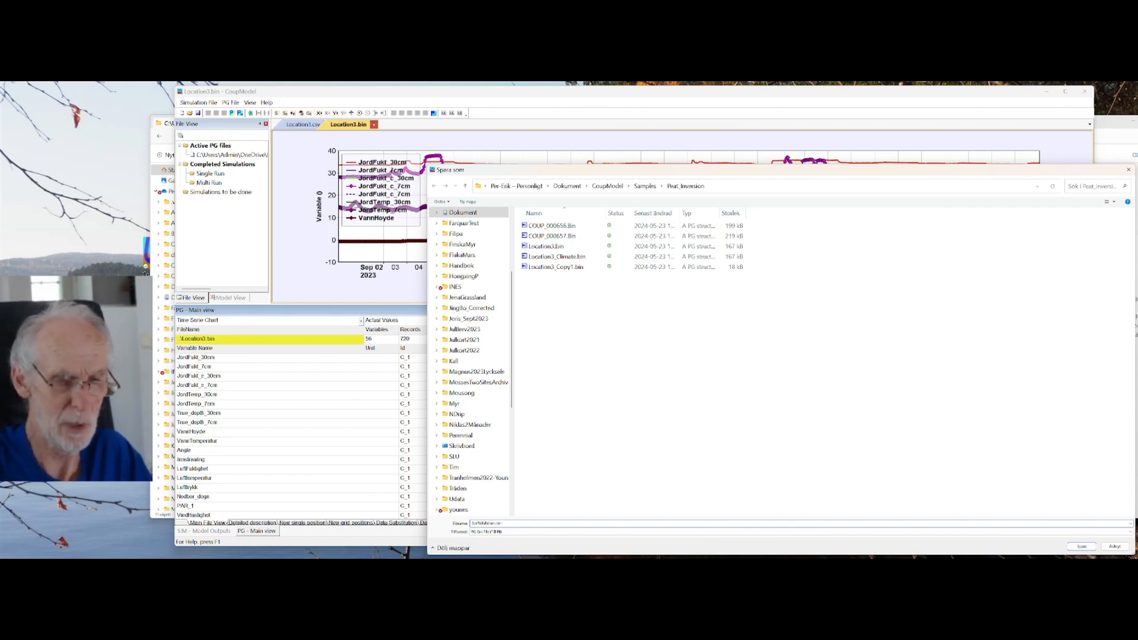
text(ionLoc)
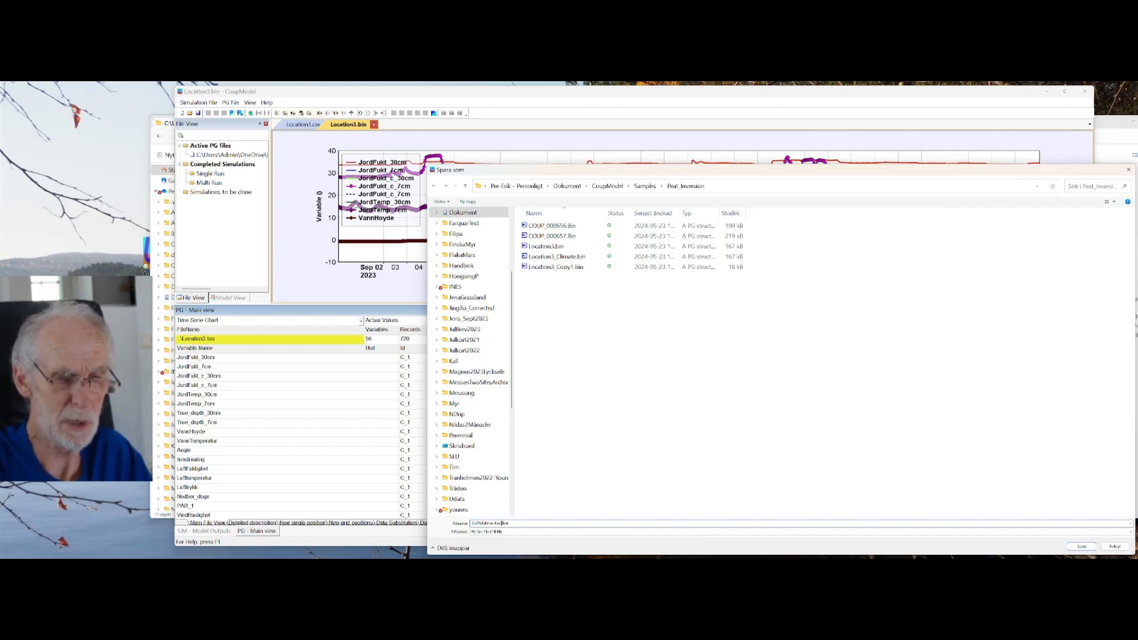
text(ation3)
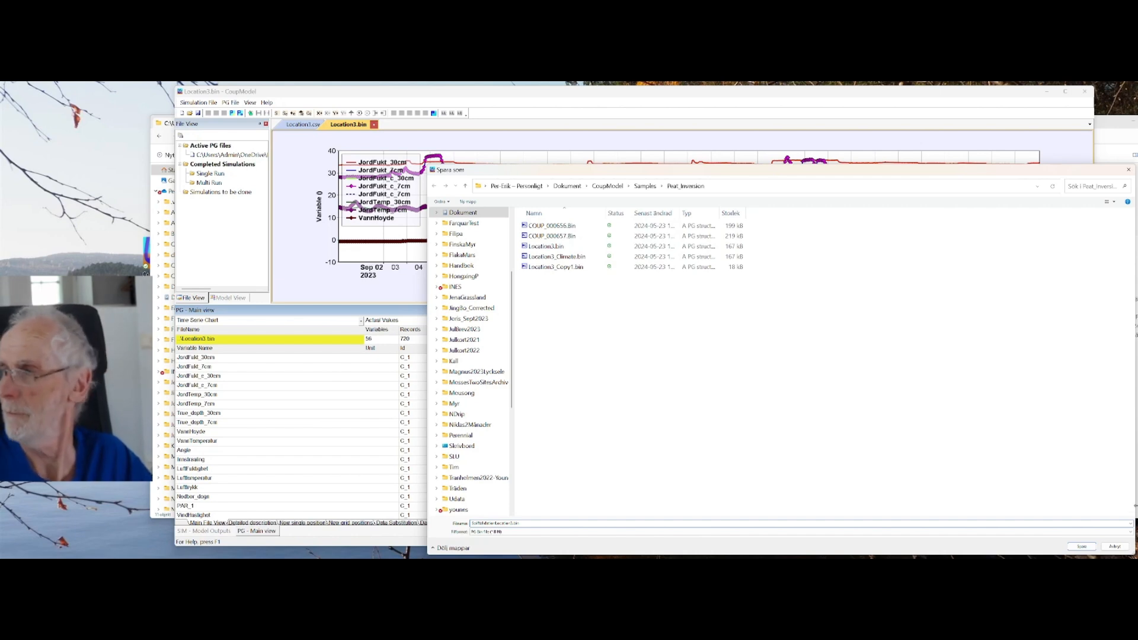
click(1081, 546)
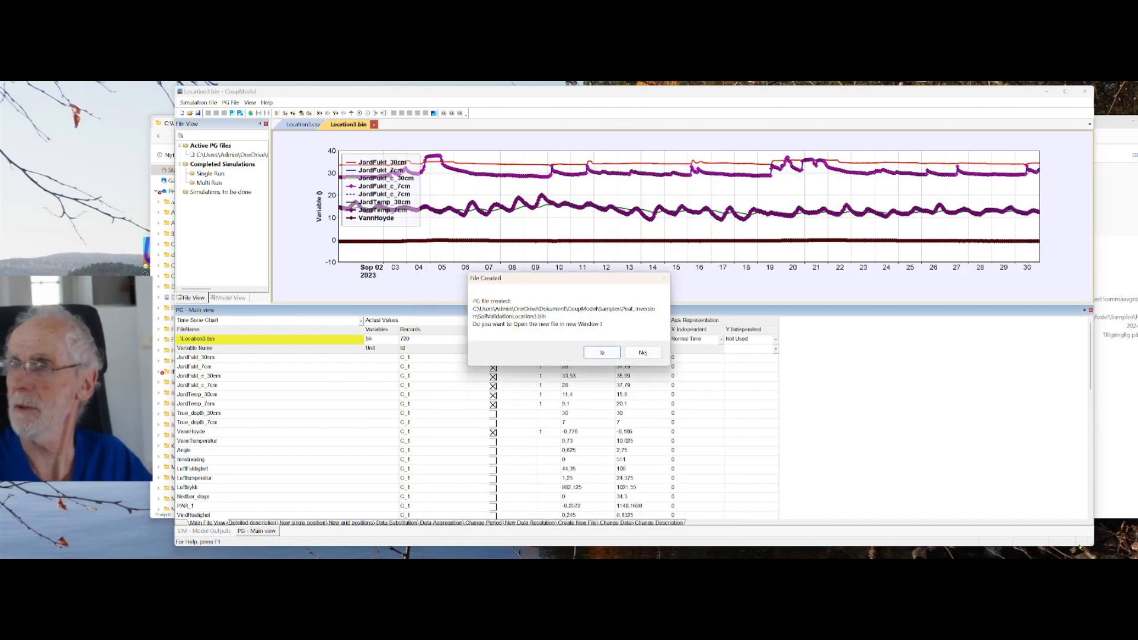
click(602, 353)
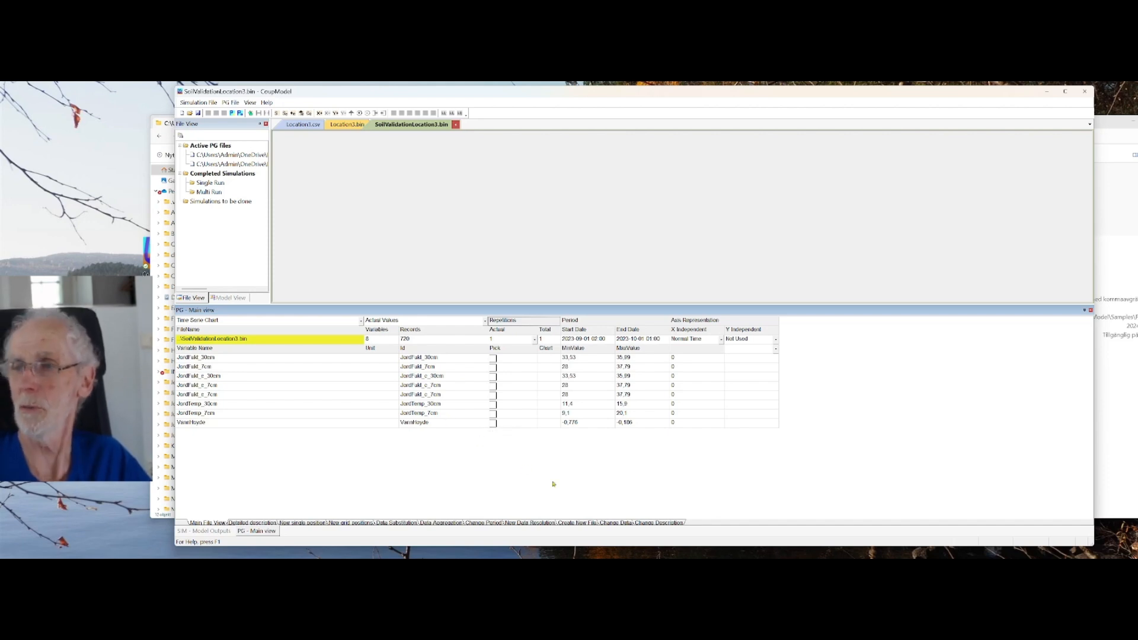
Step: Open the description of variables for editing and set the Id of JordFukt_30cm to Loc 3
click(650, 523)
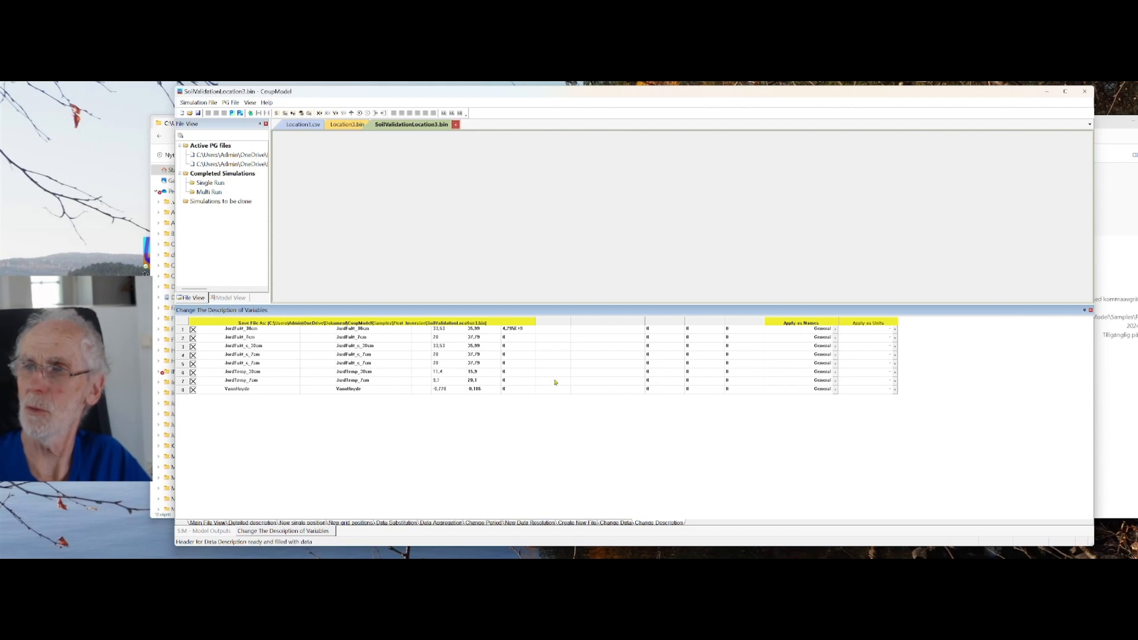
click(356, 330)
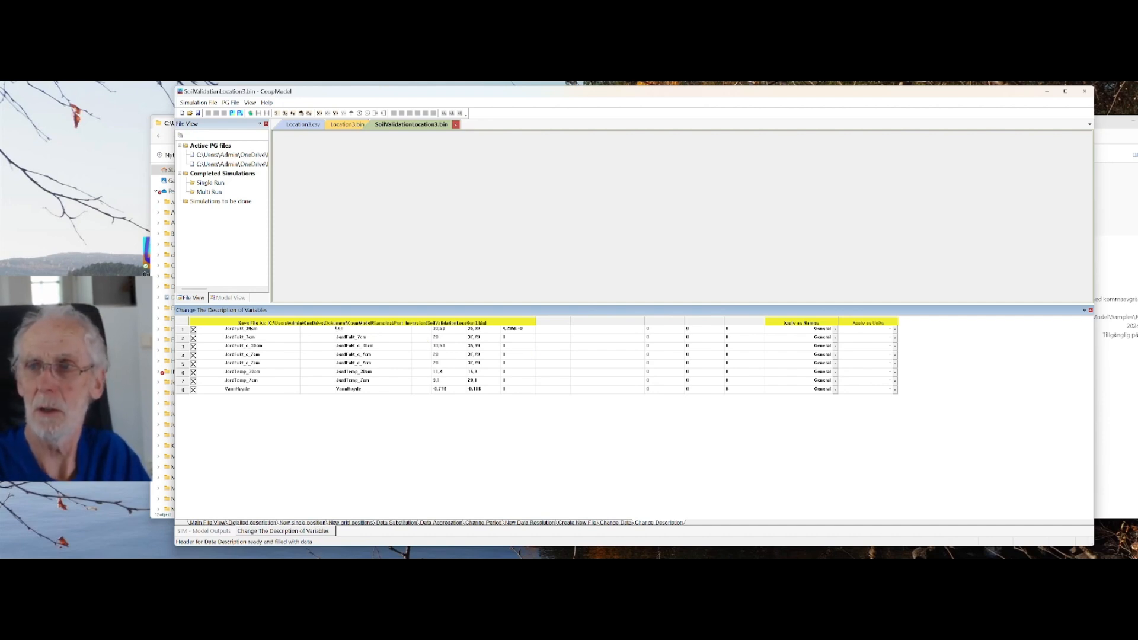
text(3)
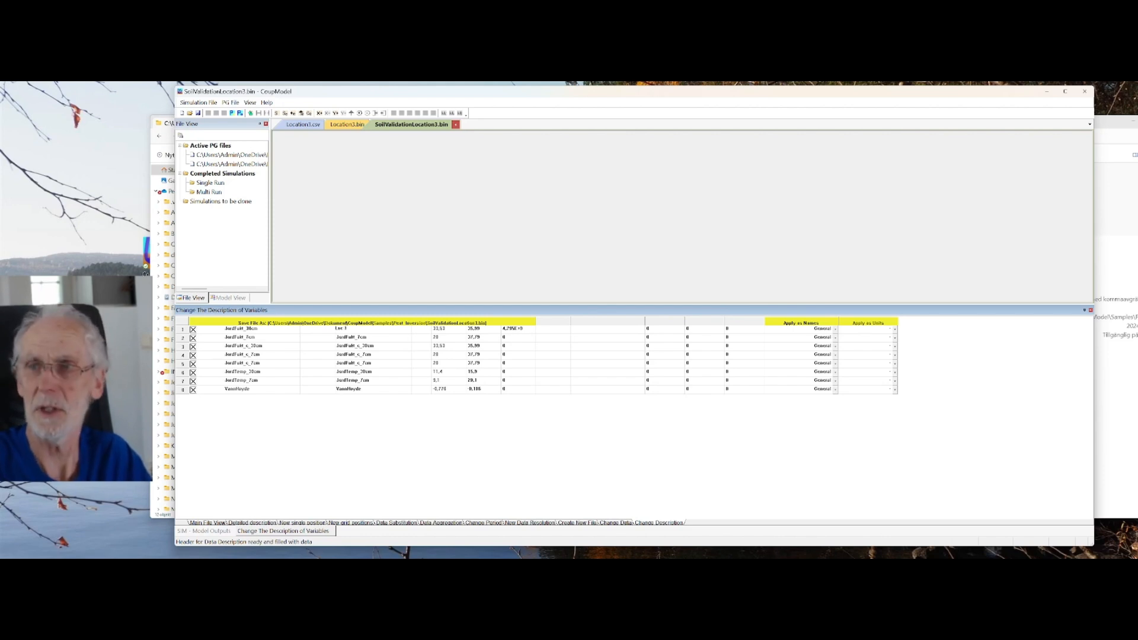
key(Return)
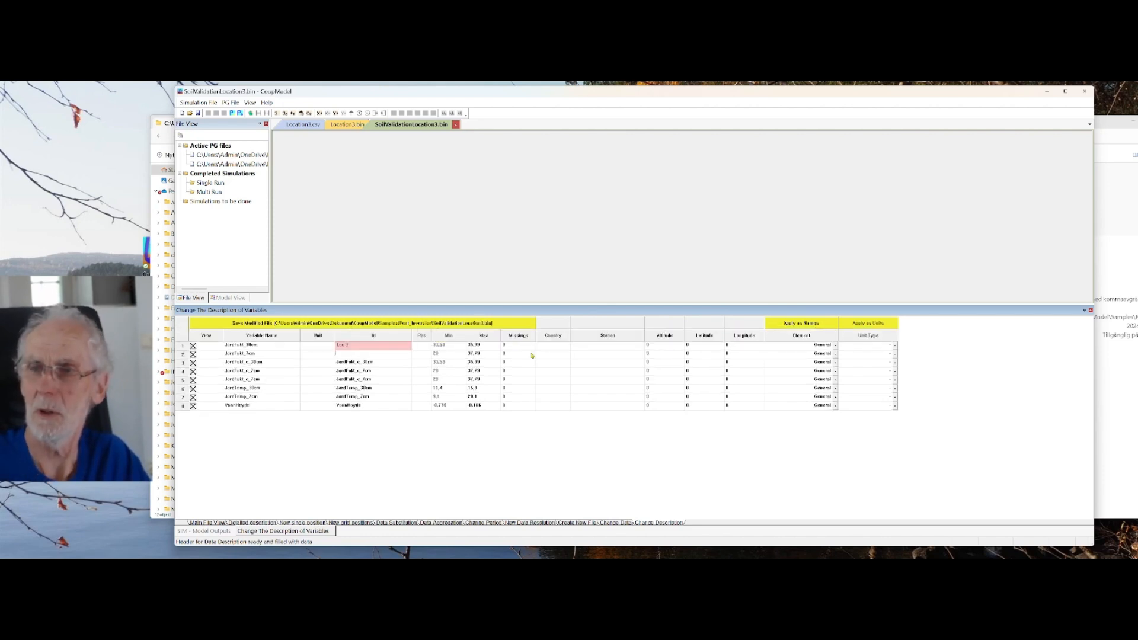
Step: Copy the Loc 3 Id of the first variable to JordFukt_7cm, JordFukt_c_30cm and the first JordFukt_c_7cm
click(362, 347)
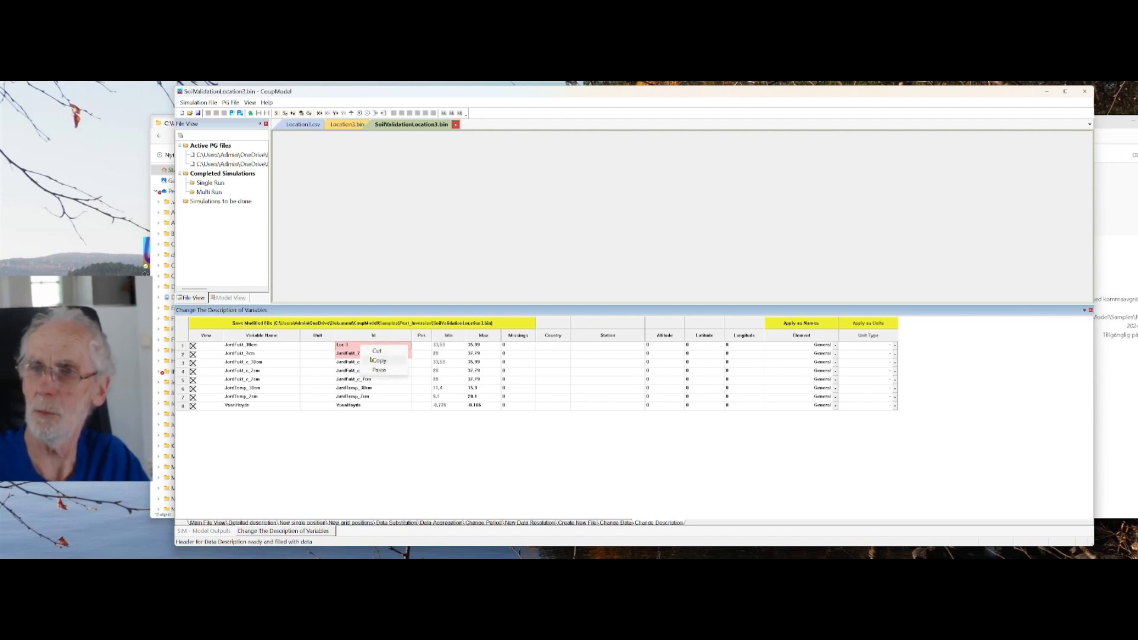
right_click(363, 353)
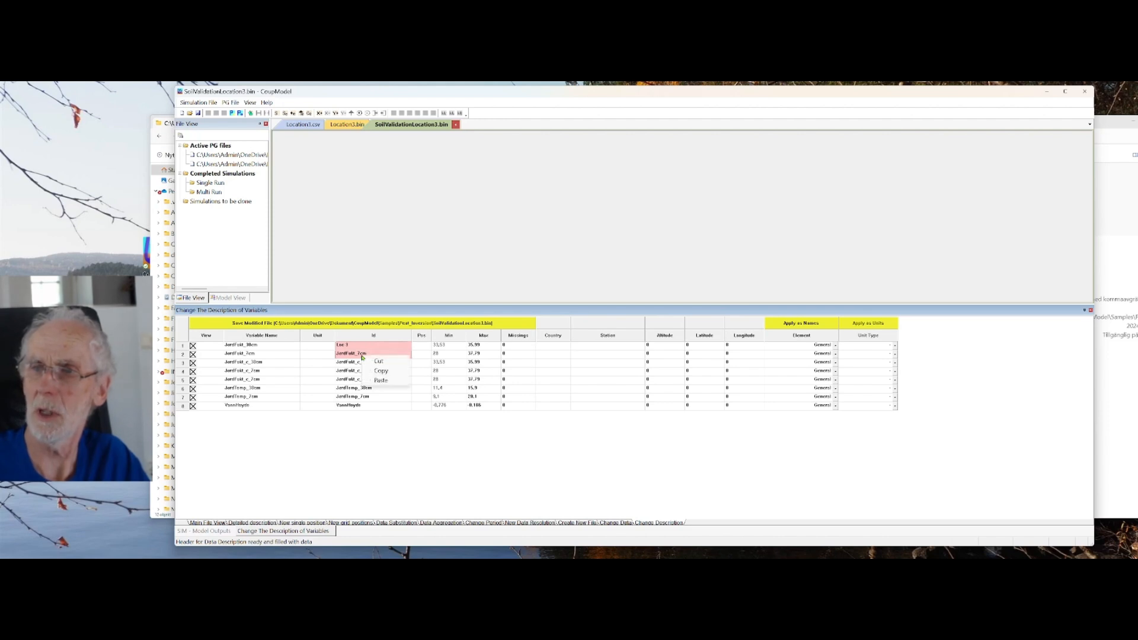
click(380, 380)
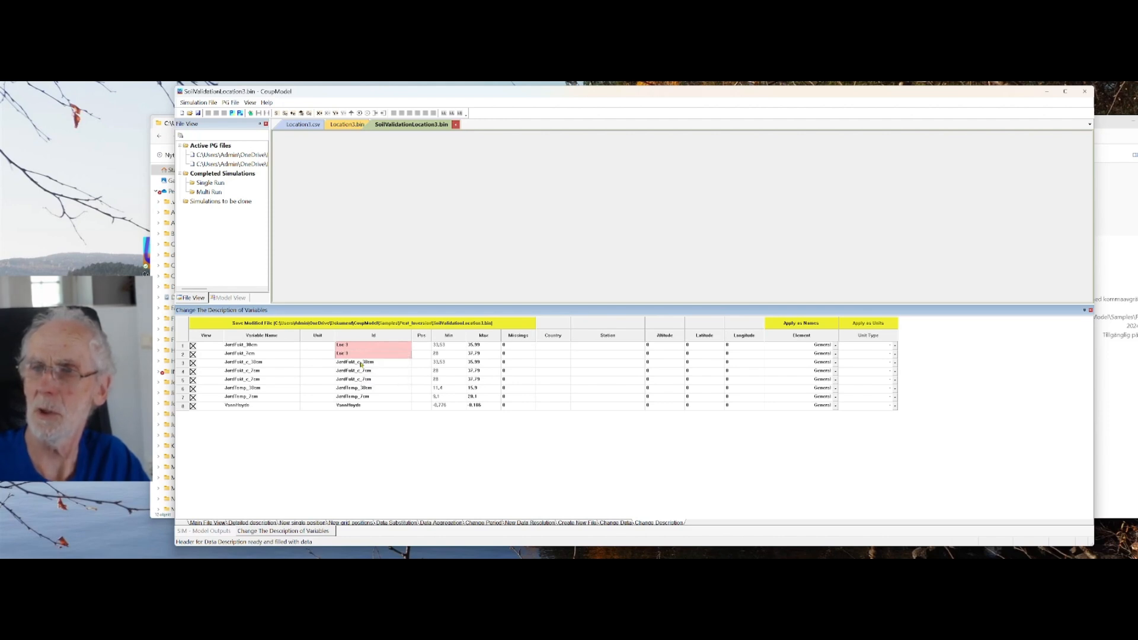
right_click(362, 362)
click(378, 386)
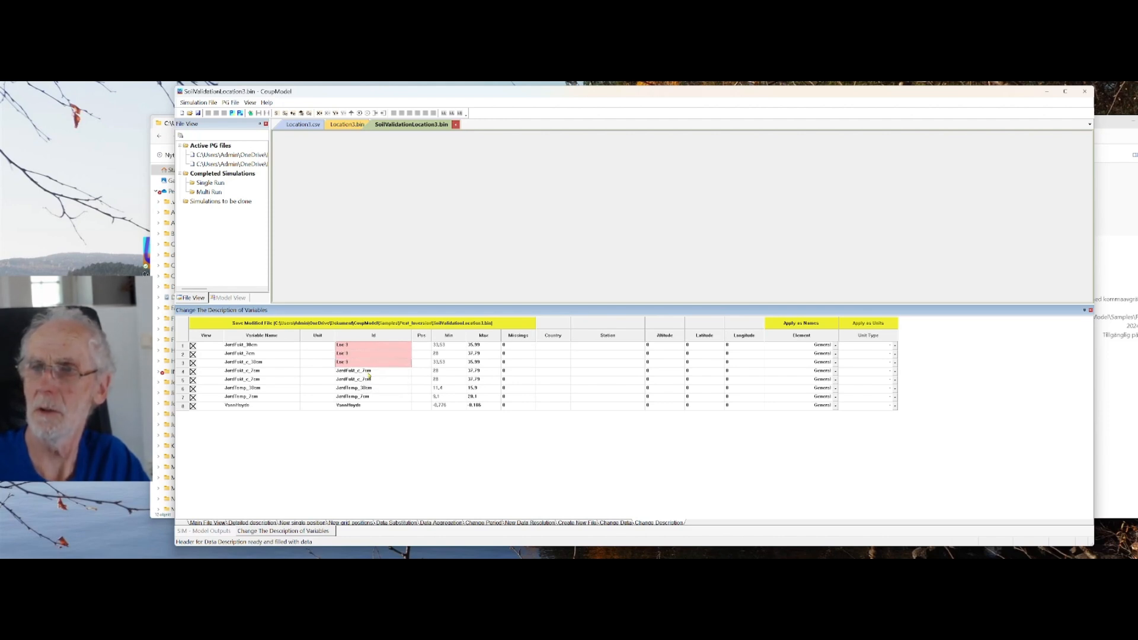
right_click(362, 372)
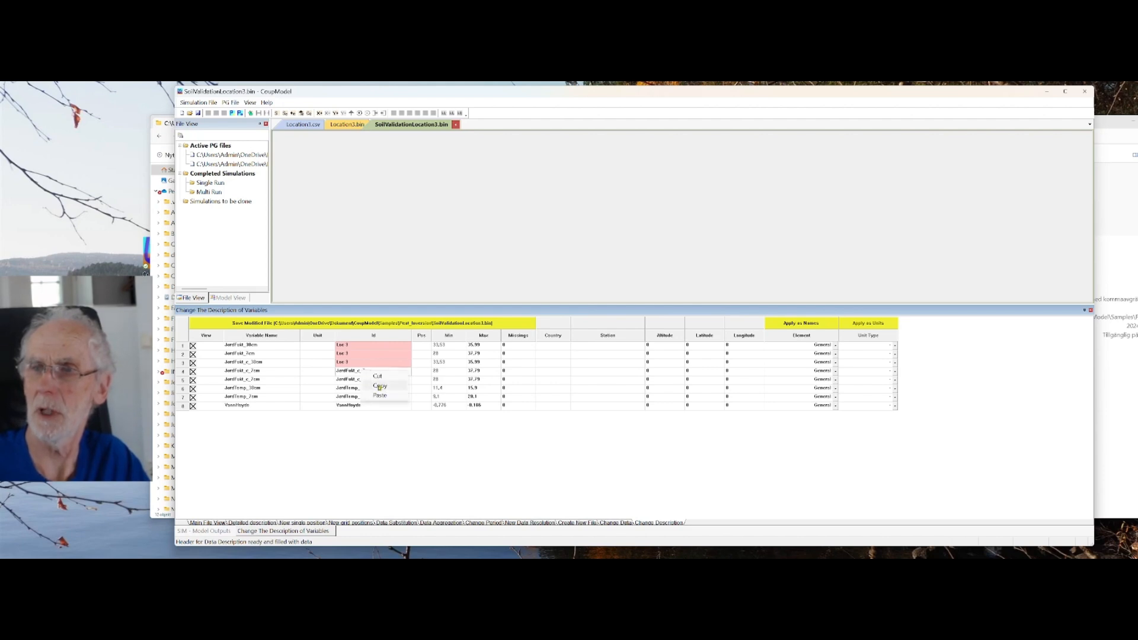
click(379, 395)
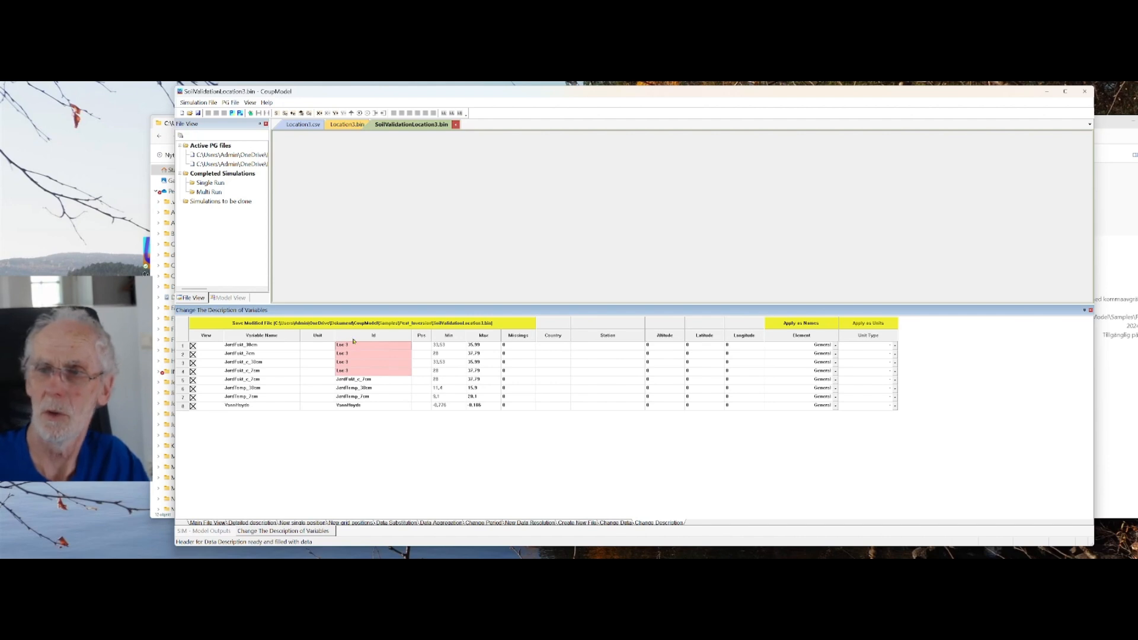
Step: Copy the block of four Loc 3 Ids to the second JordFukt_c_7cm, JordTemp_30cm, JordTemp_7cm and VannHoyde
key(shift+Down)
key(shift+Down)
key(shift+Down)
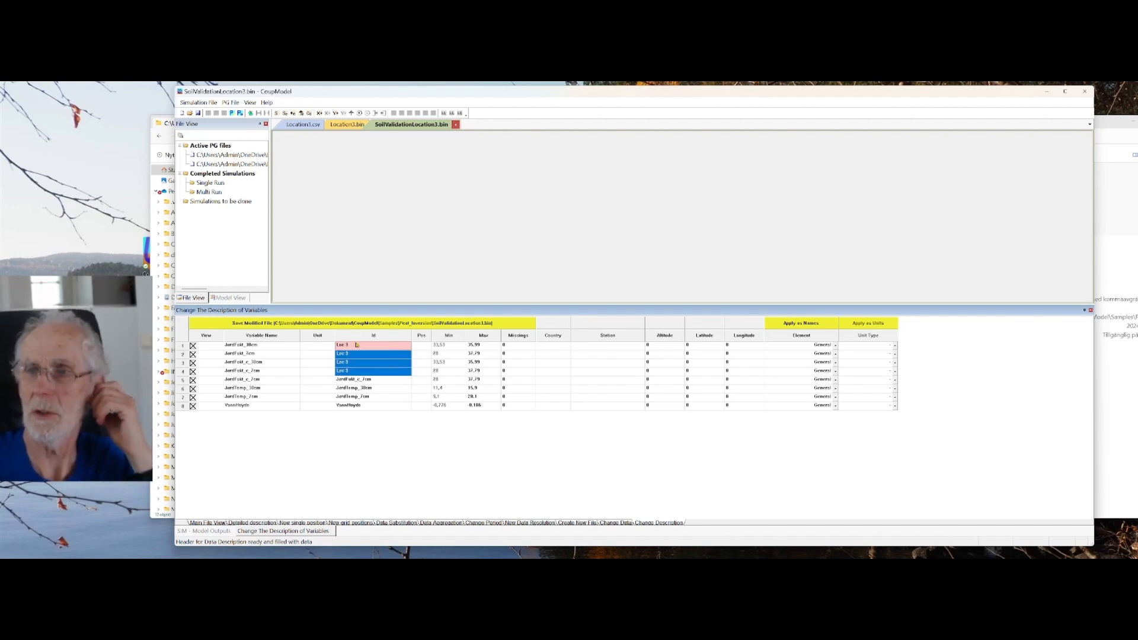
right_click(355, 343)
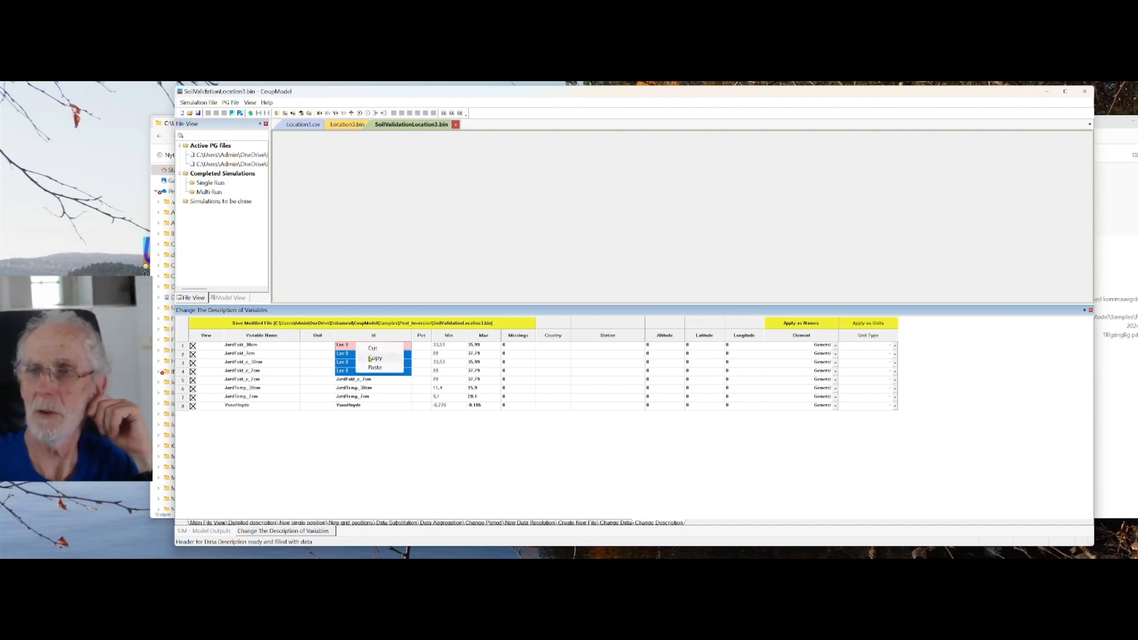
click(370, 359)
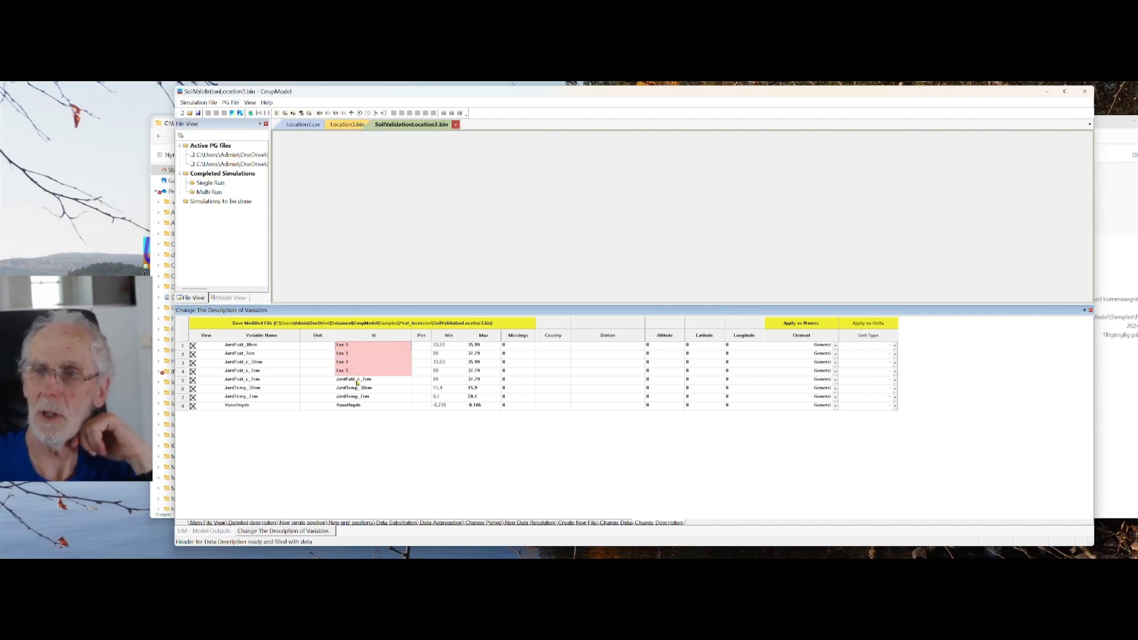
right_click(358, 384)
click(375, 406)
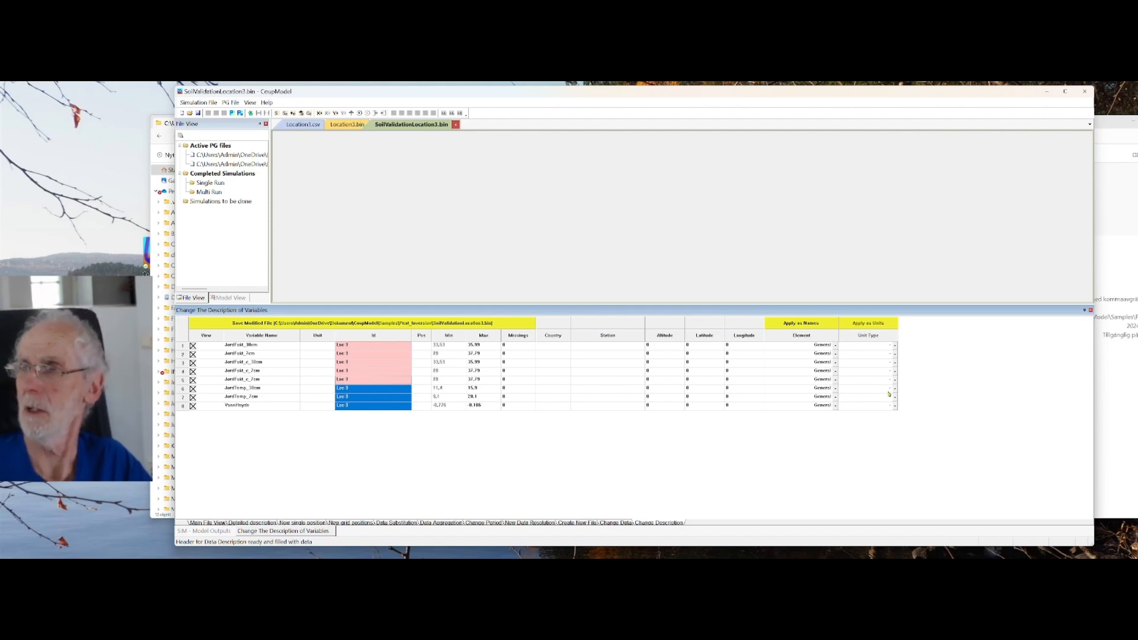
Step: Set the unit type of JordFukt_30cm and JordFukt_7cm to Vol %
click(896, 348)
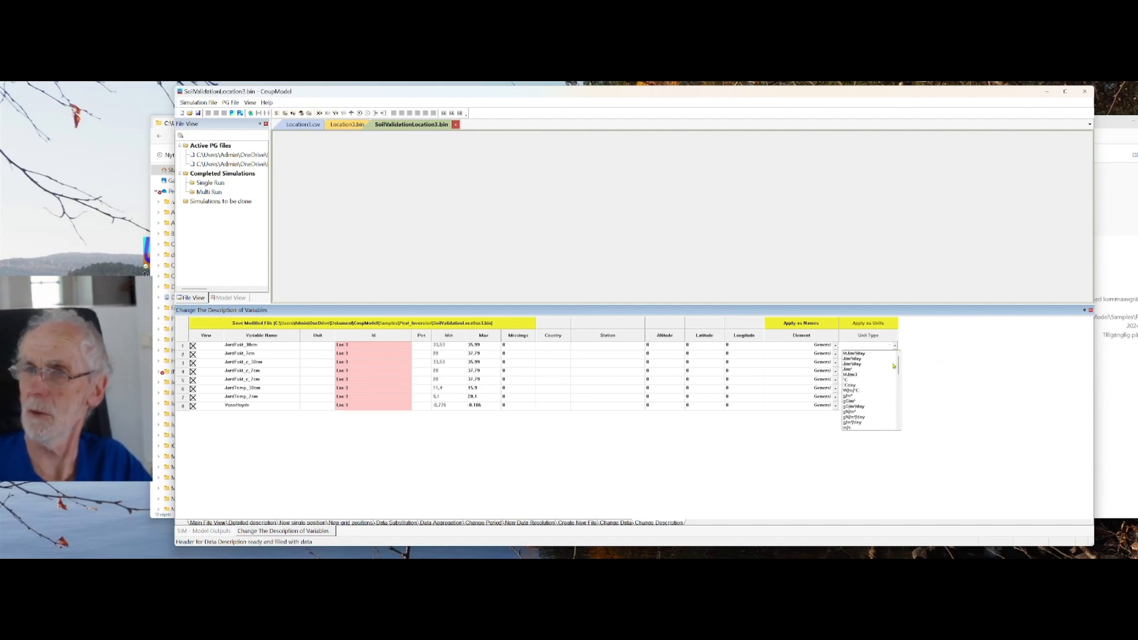
drag(895, 366, 899, 381)
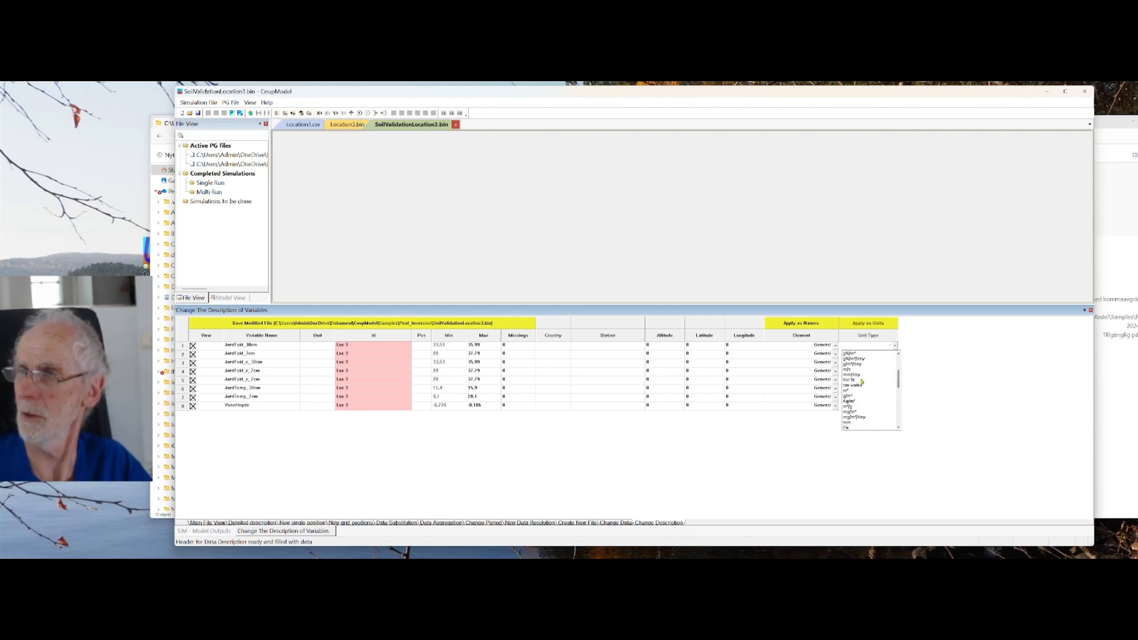
click(892, 380)
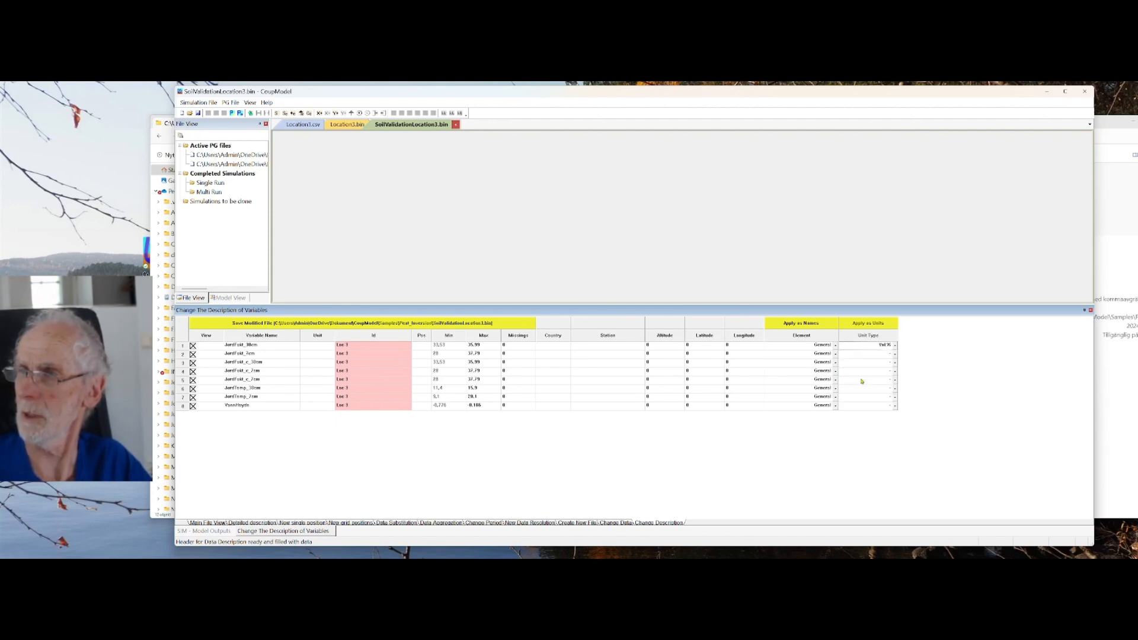
click(894, 354)
scroll(859, 397, down, 5)
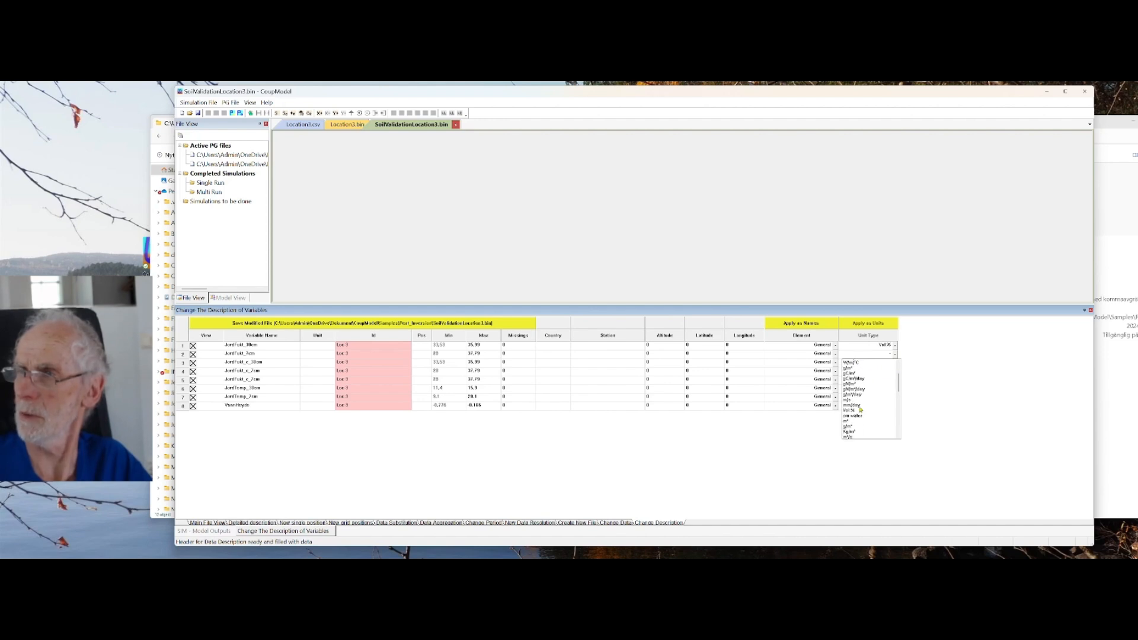
click(856, 410)
Step: Set the unit type of JordFukt_c_30cm and the first JordFukt_c_7cm to Vol %
click(894, 362)
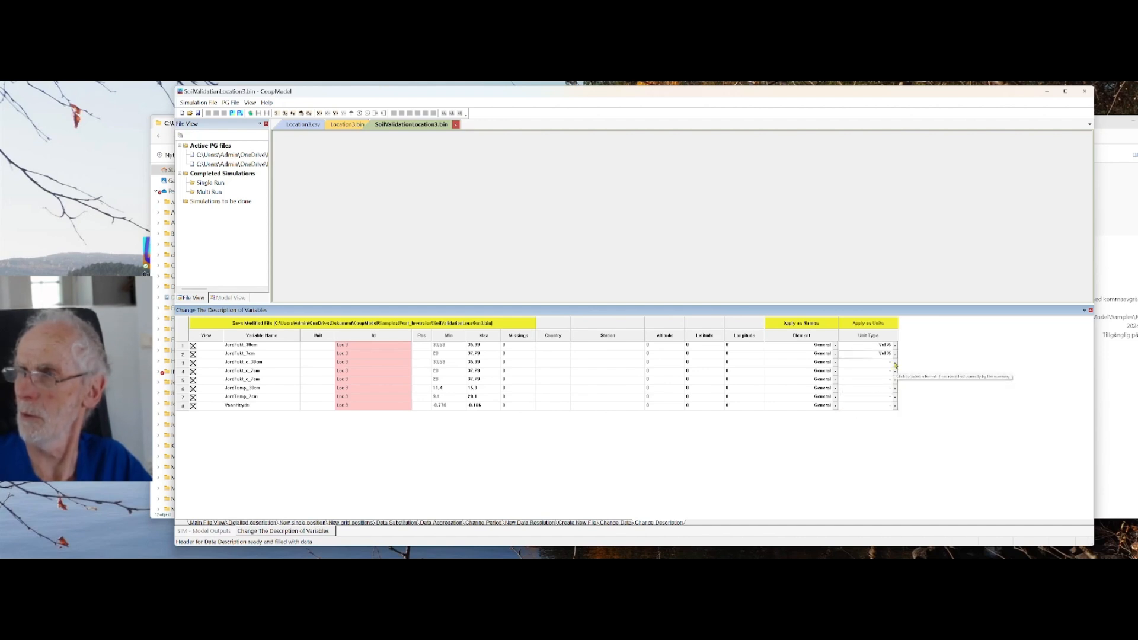
scroll(865, 425, down, 5)
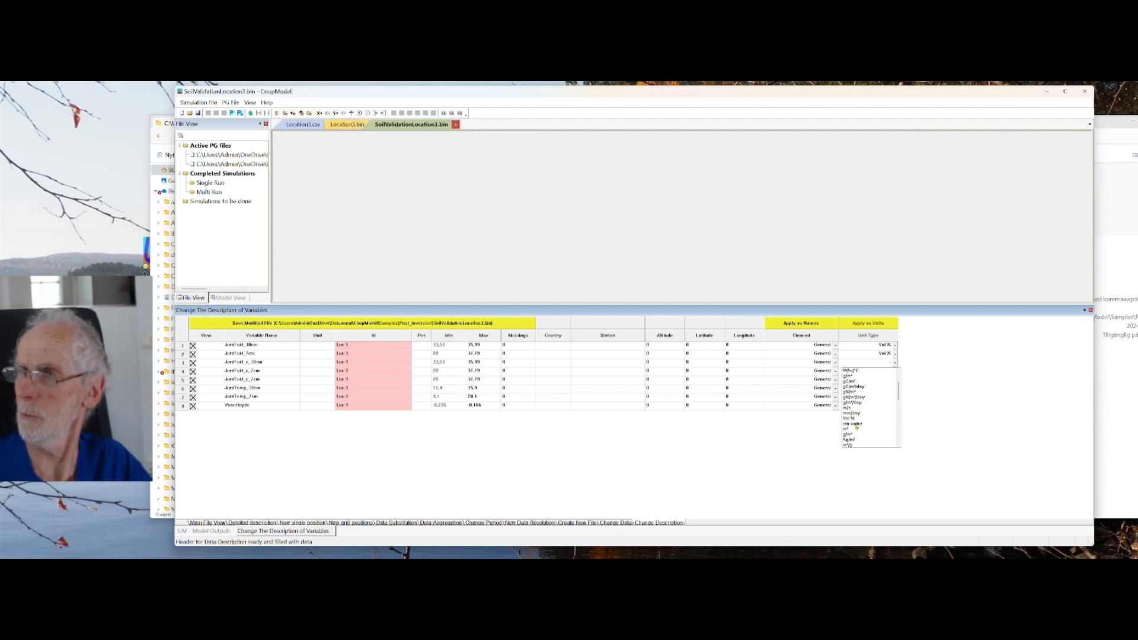
click(853, 419)
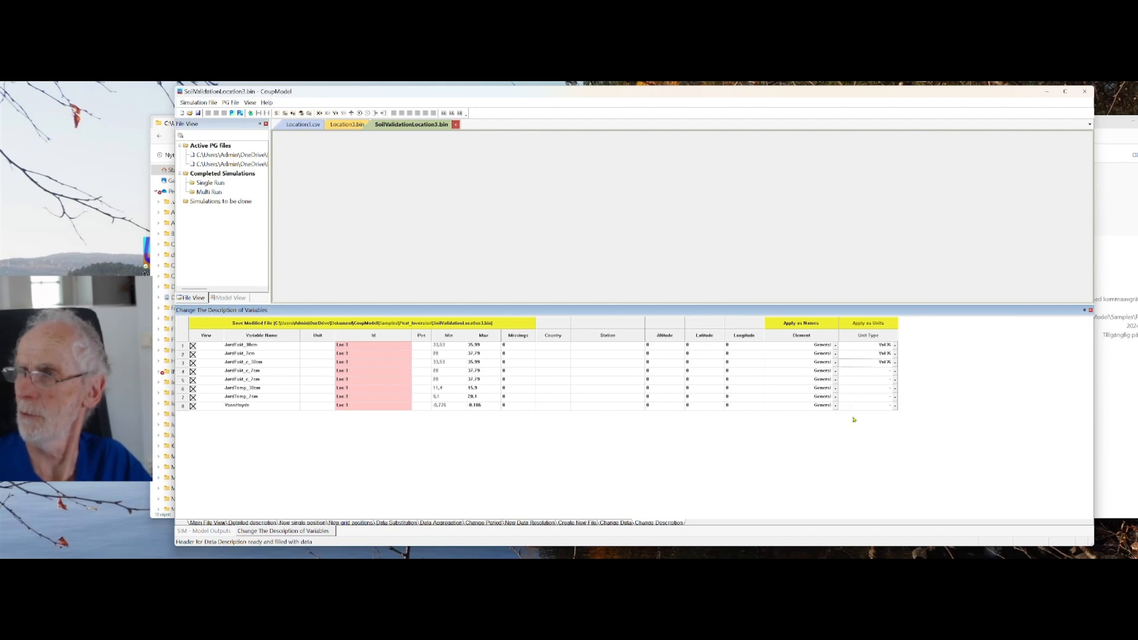
click(895, 372)
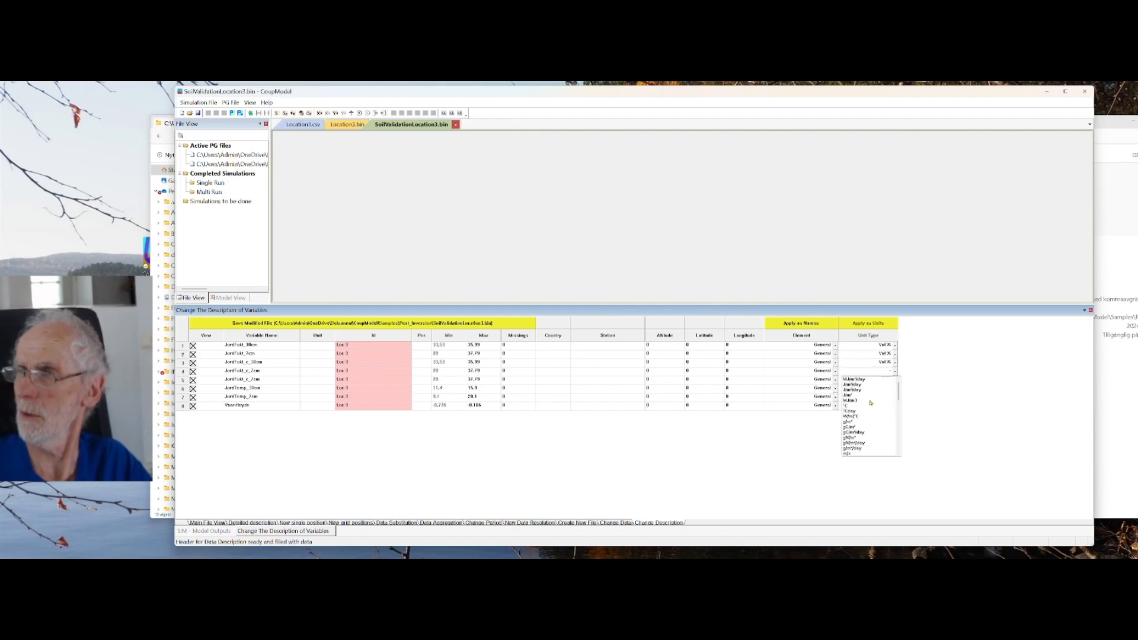
scroll(854, 409, down, 3)
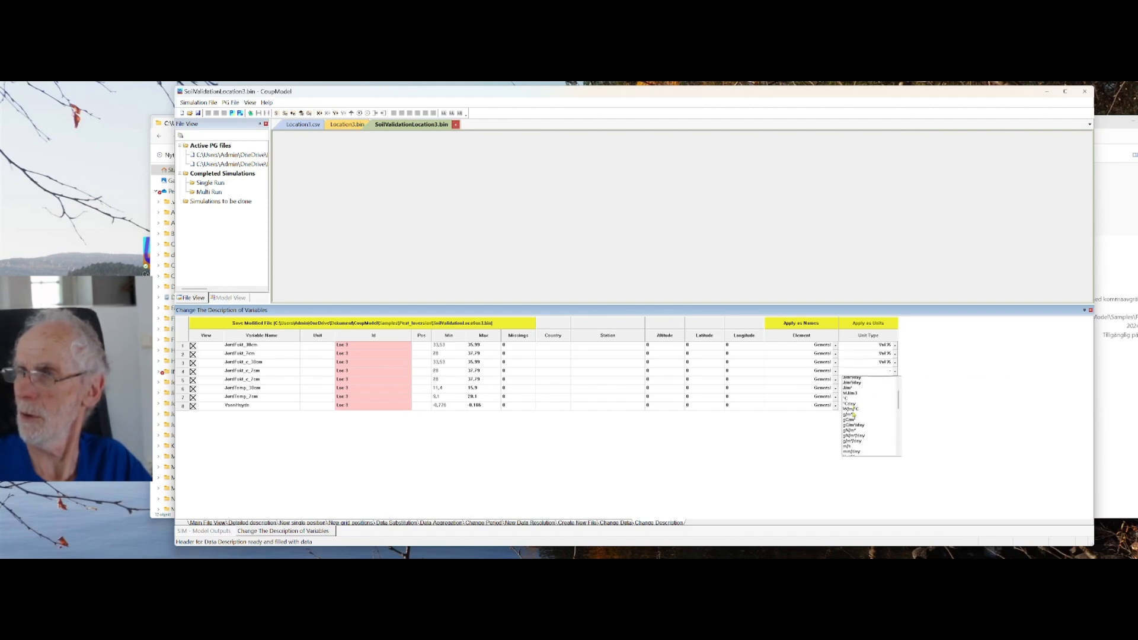
click(856, 427)
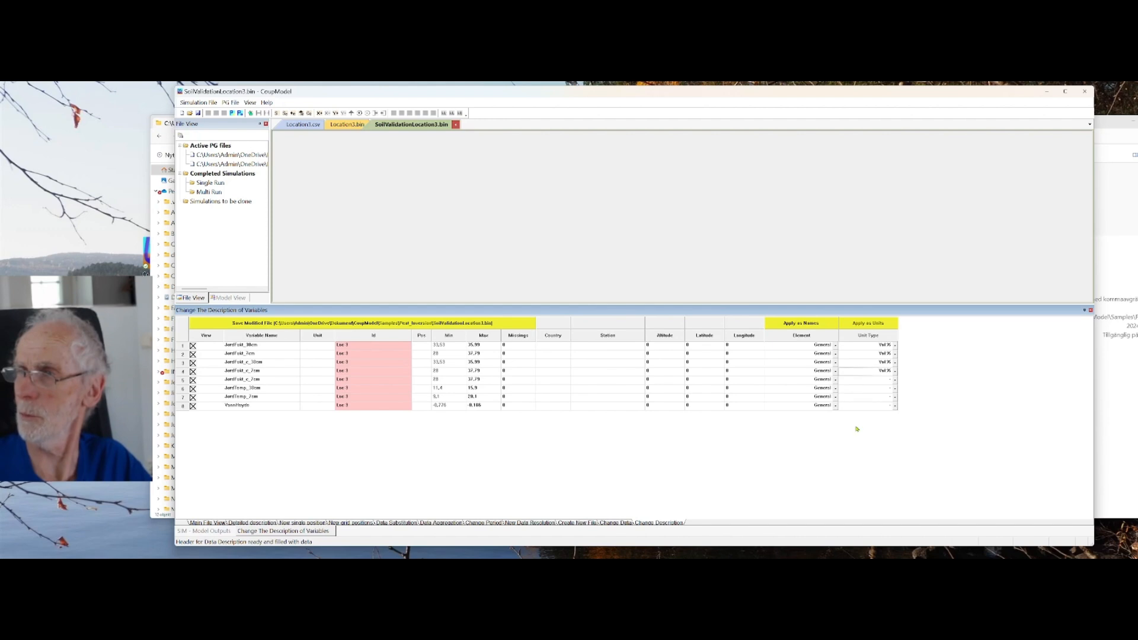
Step: Set the unit type of the second JordFukt_c_7cm variable to Vol %
click(895, 380)
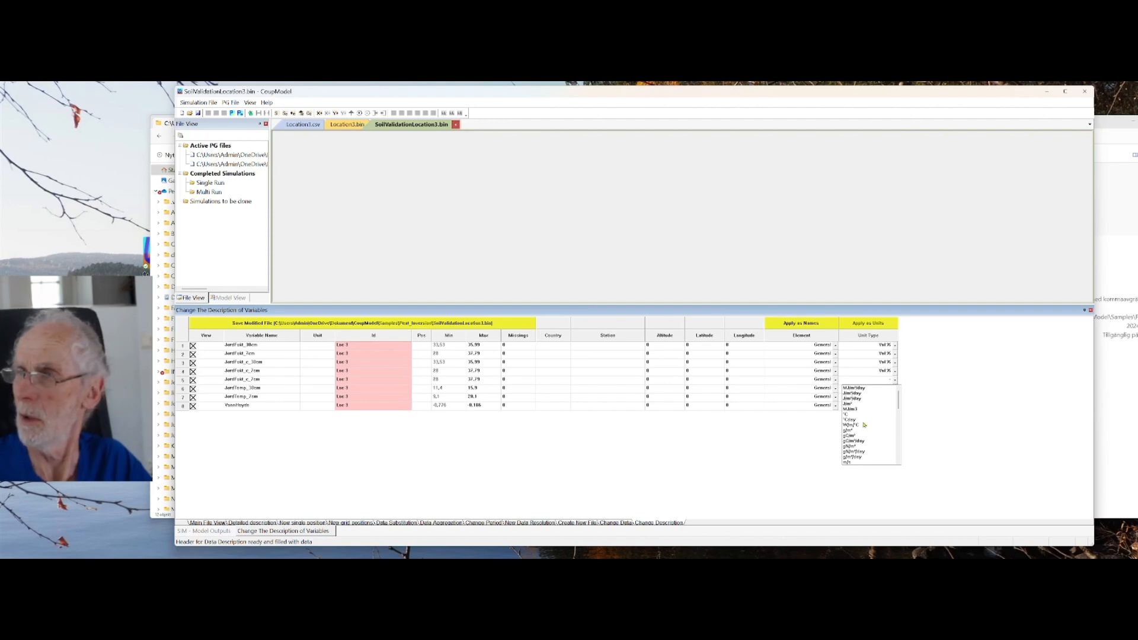
scroll(859, 428, down, 2)
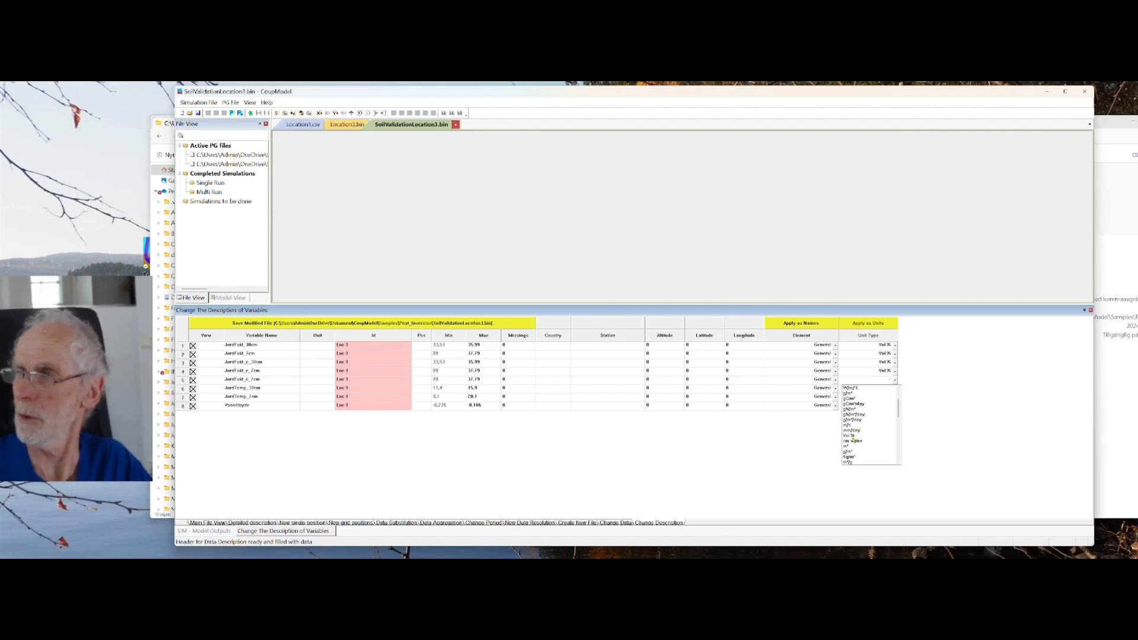
click(853, 437)
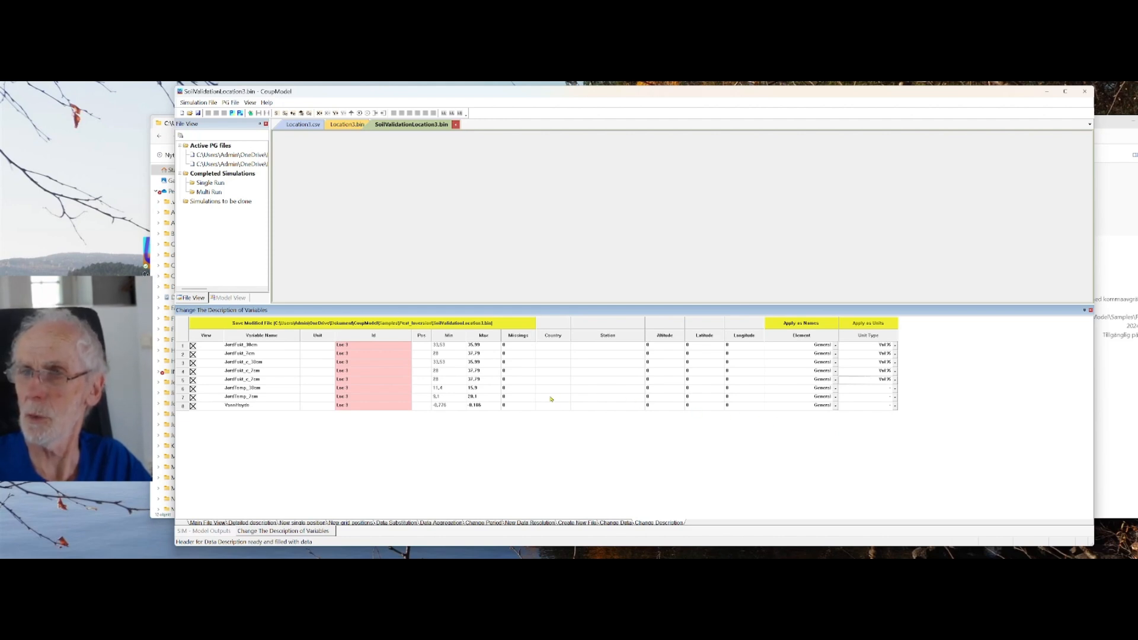
Step: Set the unit type of JordTemp_30cm and JordTemp_7cm to °C
click(895, 392)
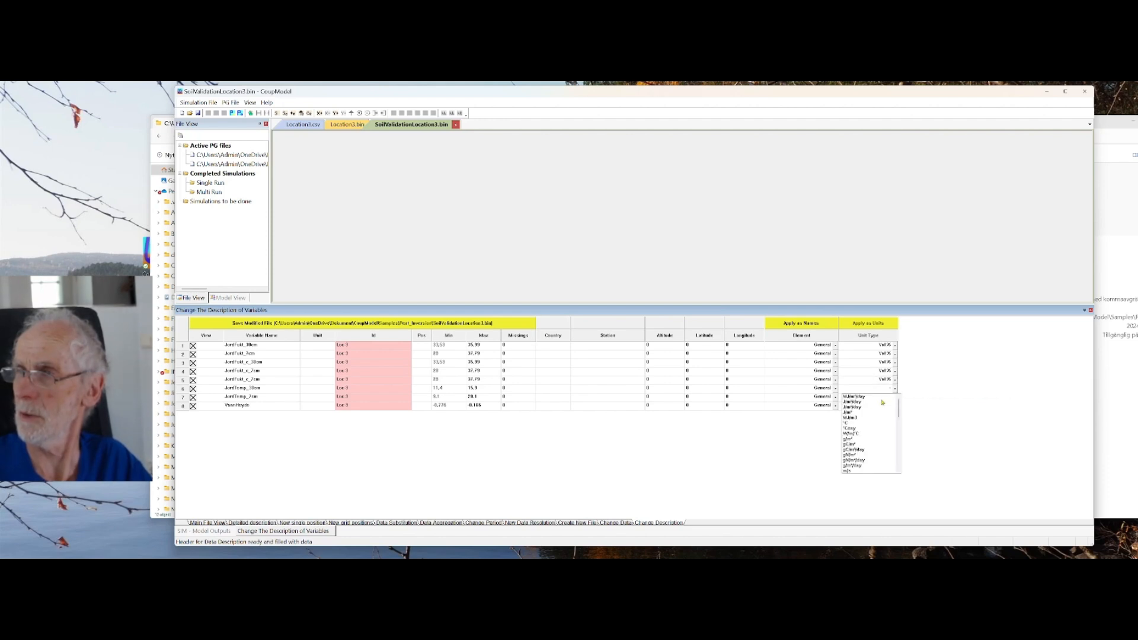
click(853, 423)
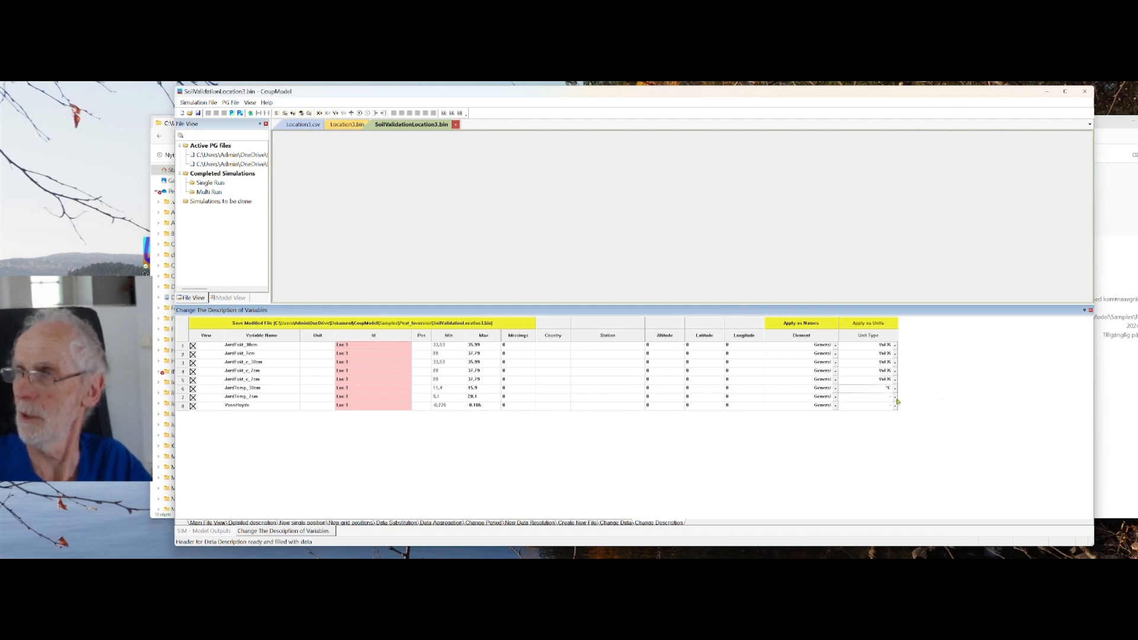
click(895, 398)
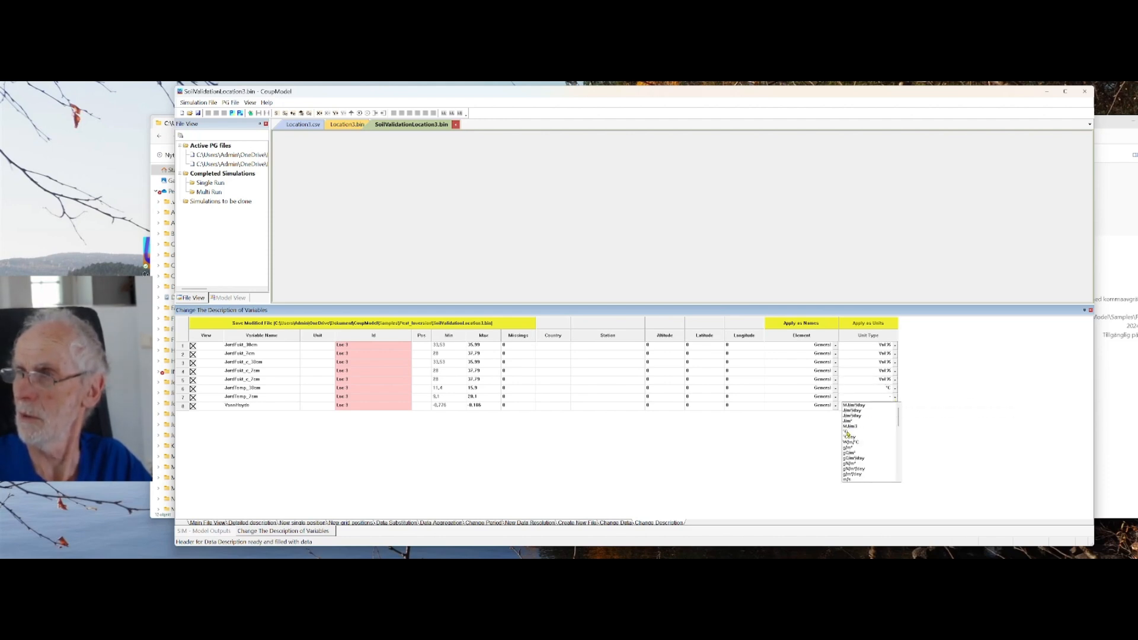
click(847, 433)
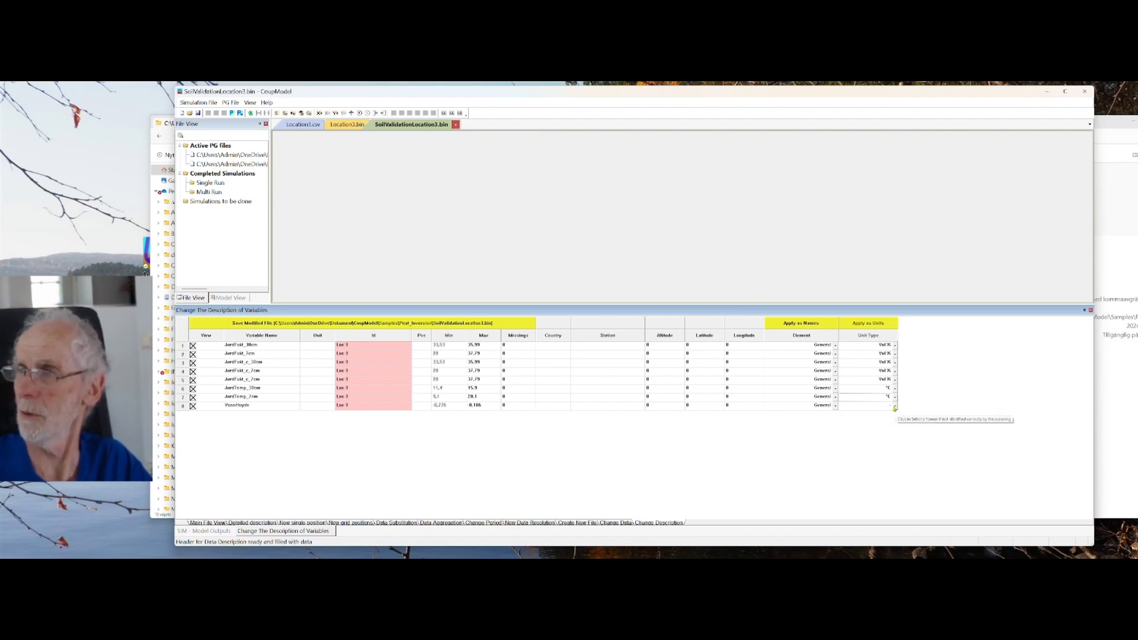
Step: Set the unit type of the VannHoyde variable to m
click(896, 408)
scroll(870, 440, down, 2)
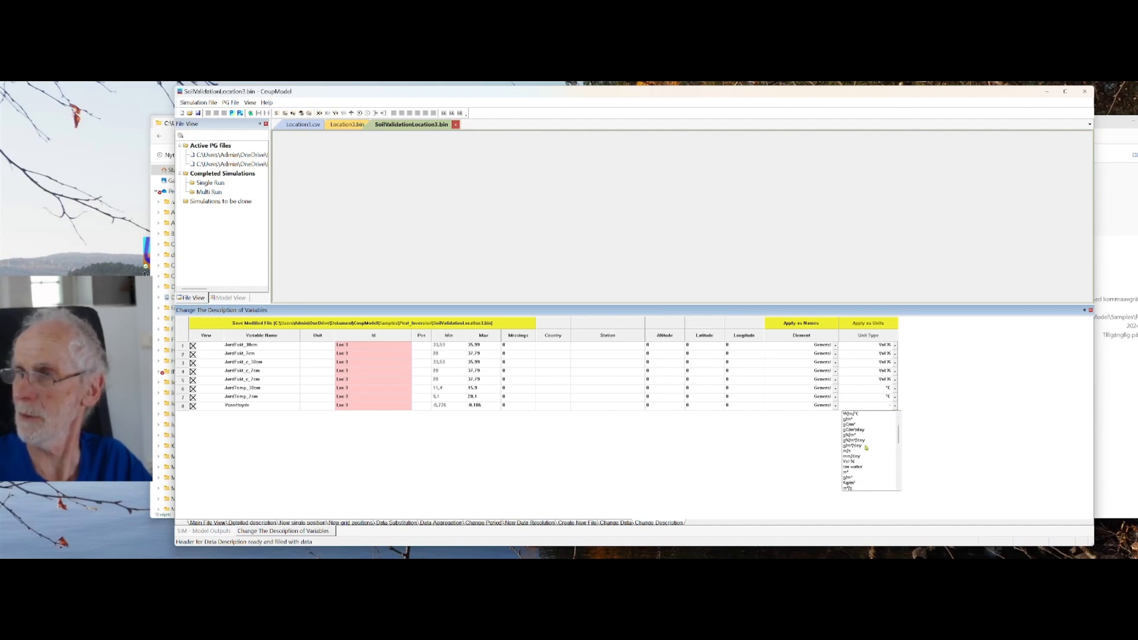
scroll(867, 448, down, 3)
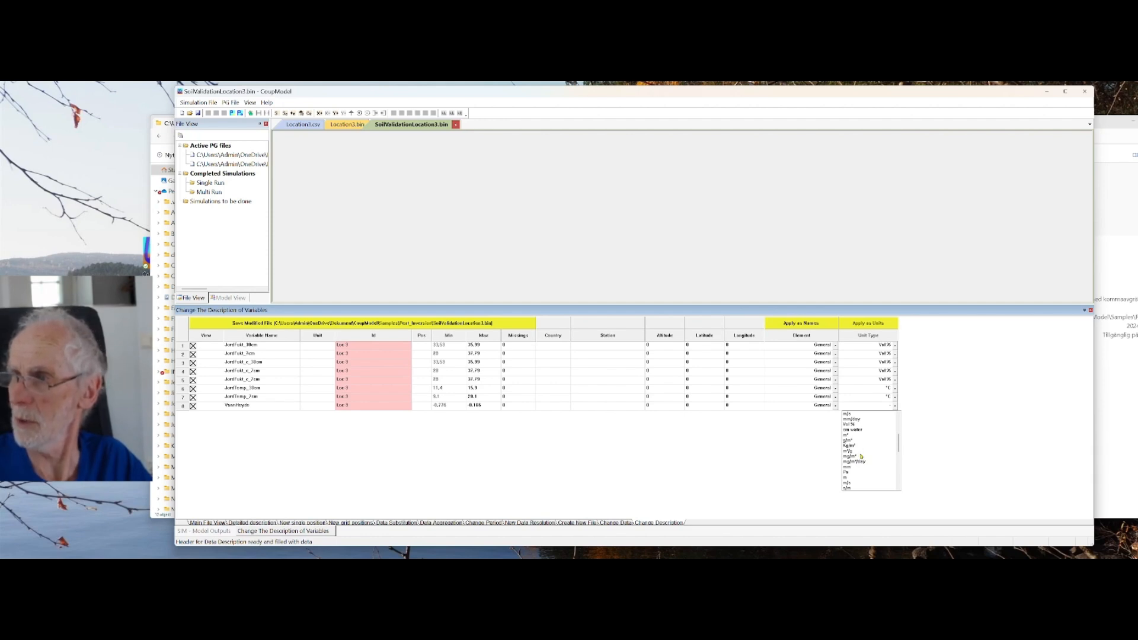
click(847, 482)
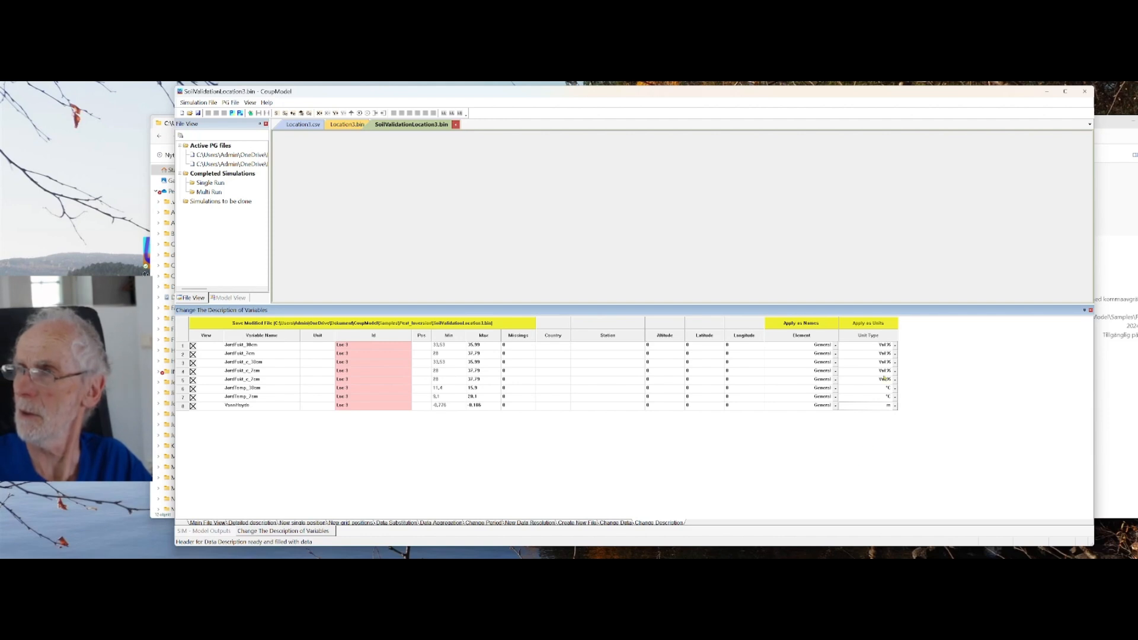
Step: Apply the chosen unit types as units for all variables and save the modified SoilValidationLocation3.bin
click(877, 323)
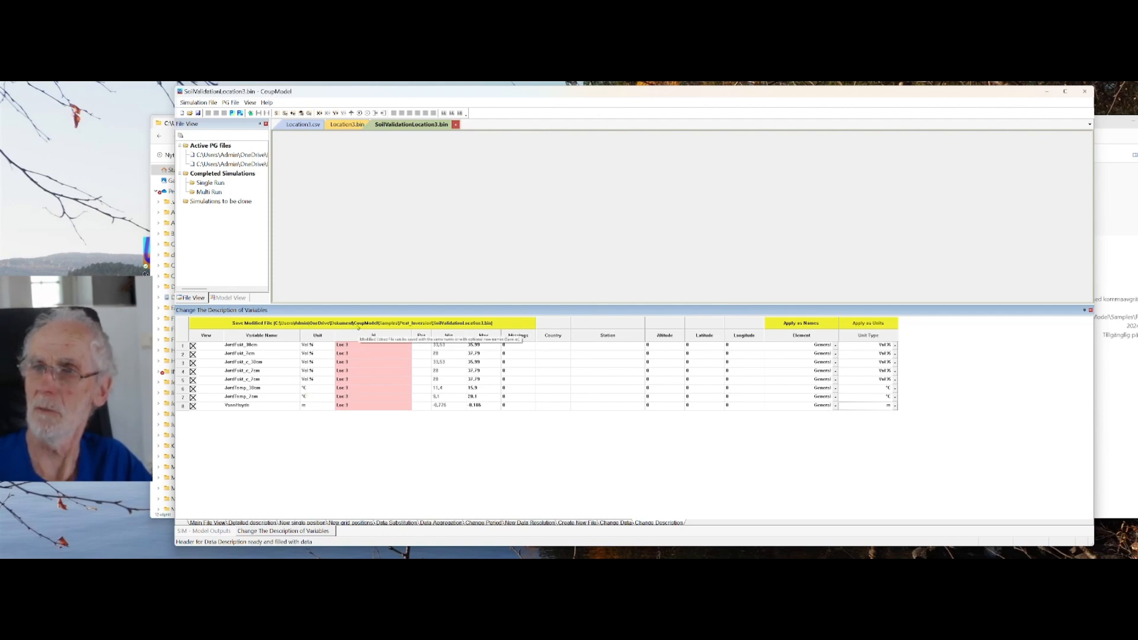
click(358, 324)
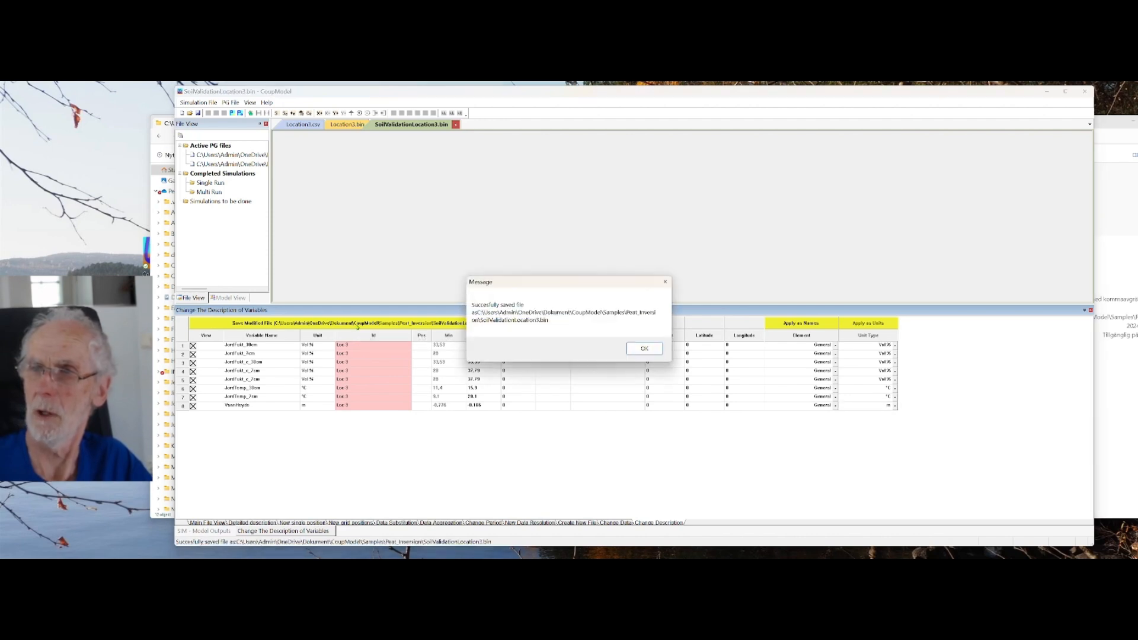
click(635, 349)
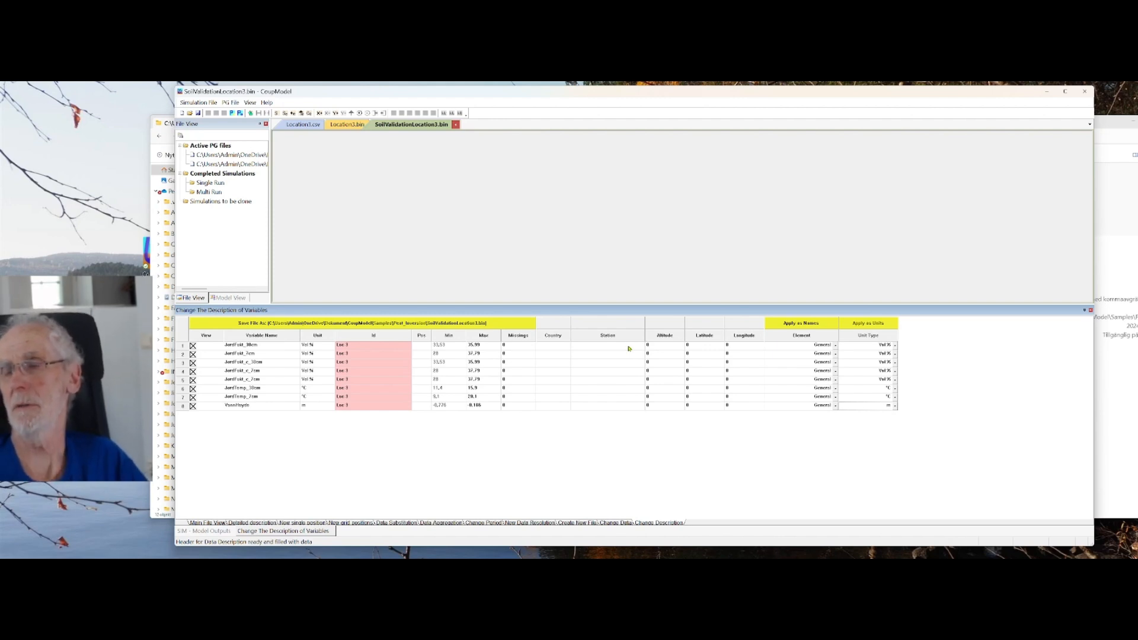
Step: Check the variable list of SoilValidationLocation3.bin in the main file view and exit CoupModel
click(208, 524)
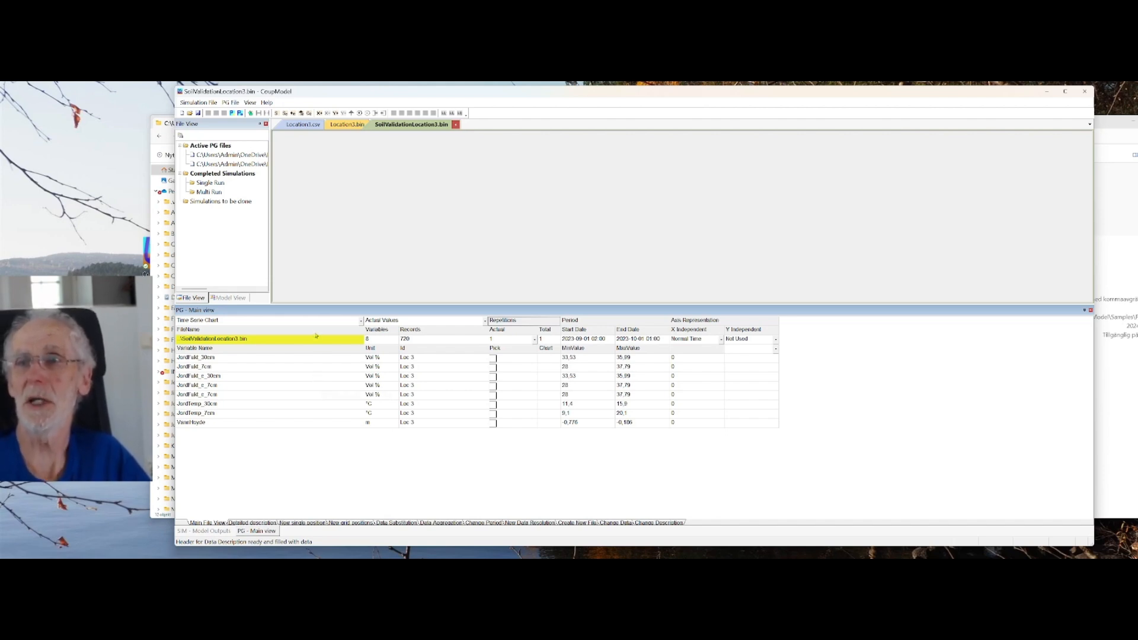
click(199, 103)
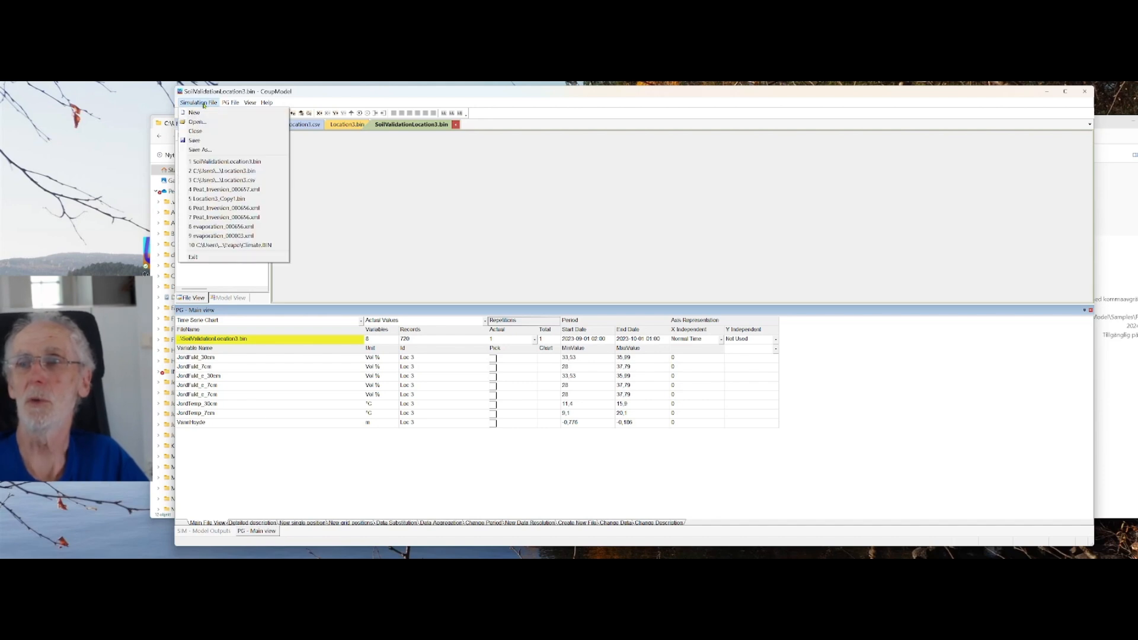
click(207, 258)
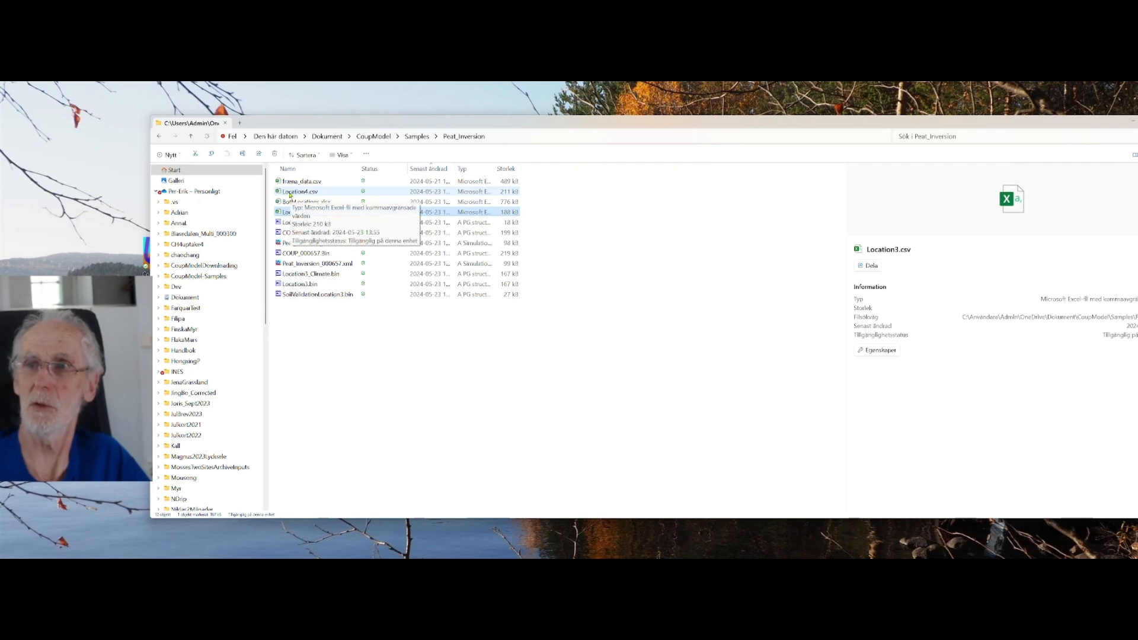
Step: Try to scan Location4.csv from the Peat_Inversion folder in CoupModel, then close the program
right_click(290, 196)
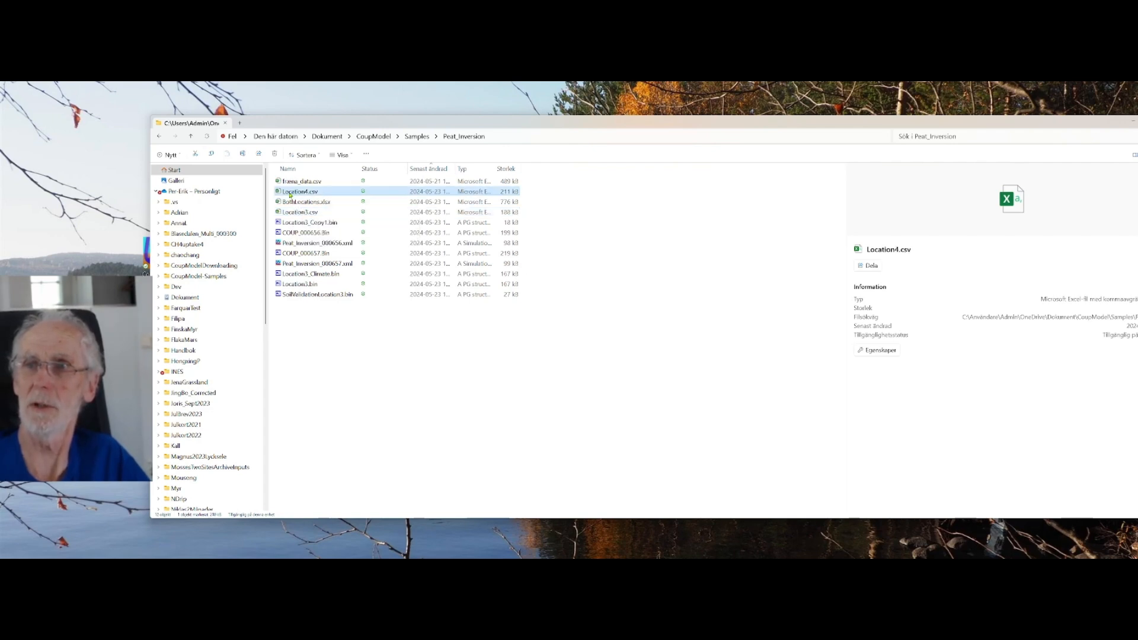
mouse_move(307, 230)
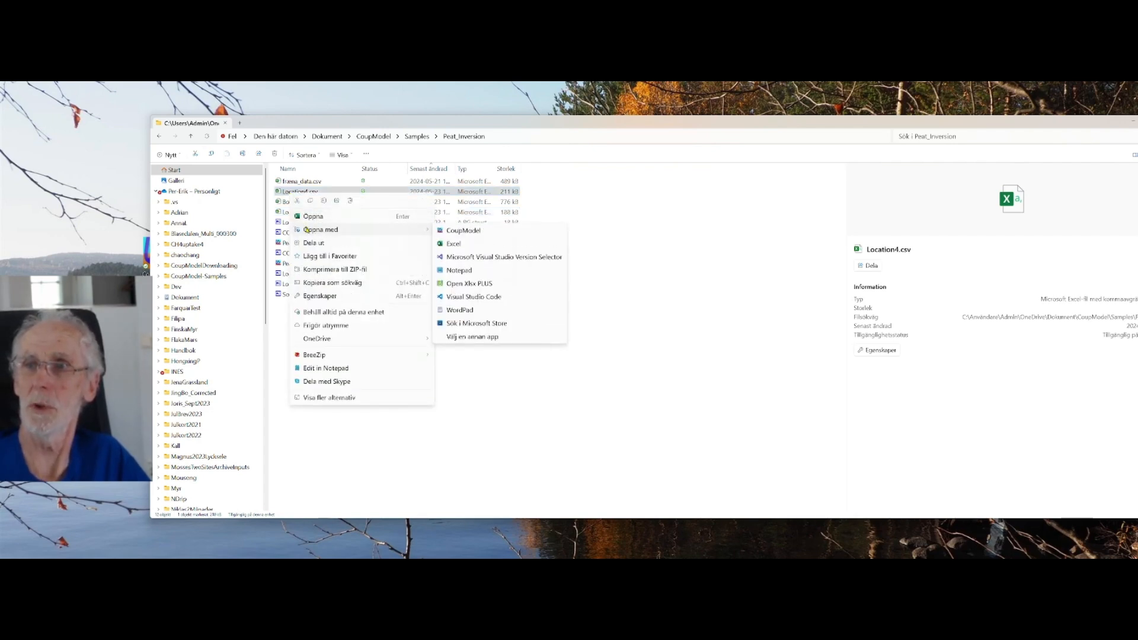
click(441, 233)
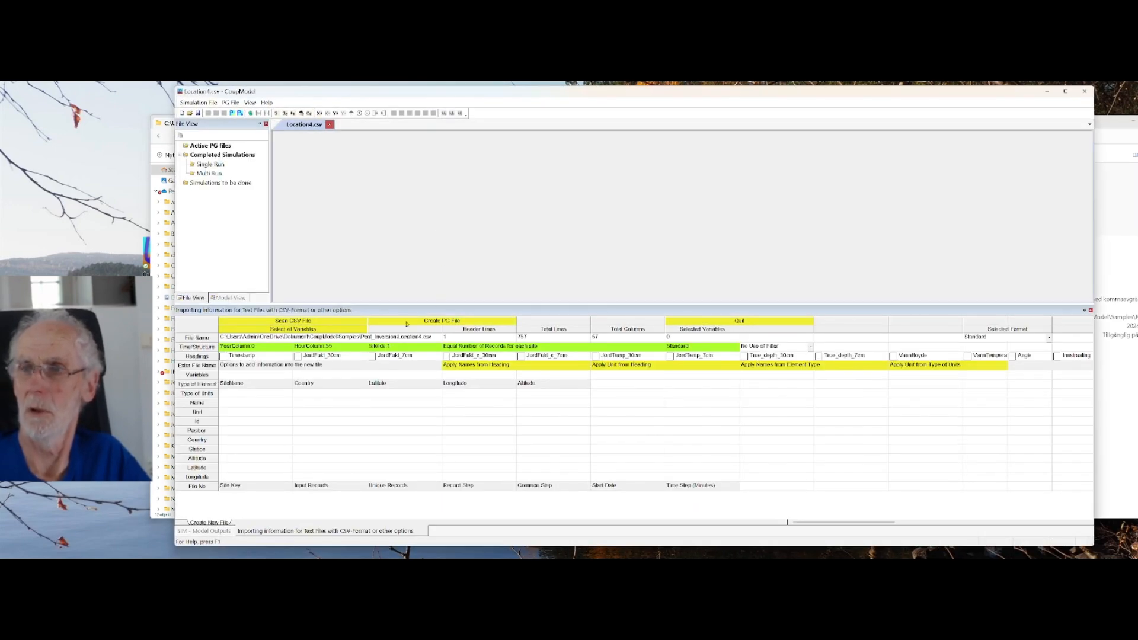
click(332, 320)
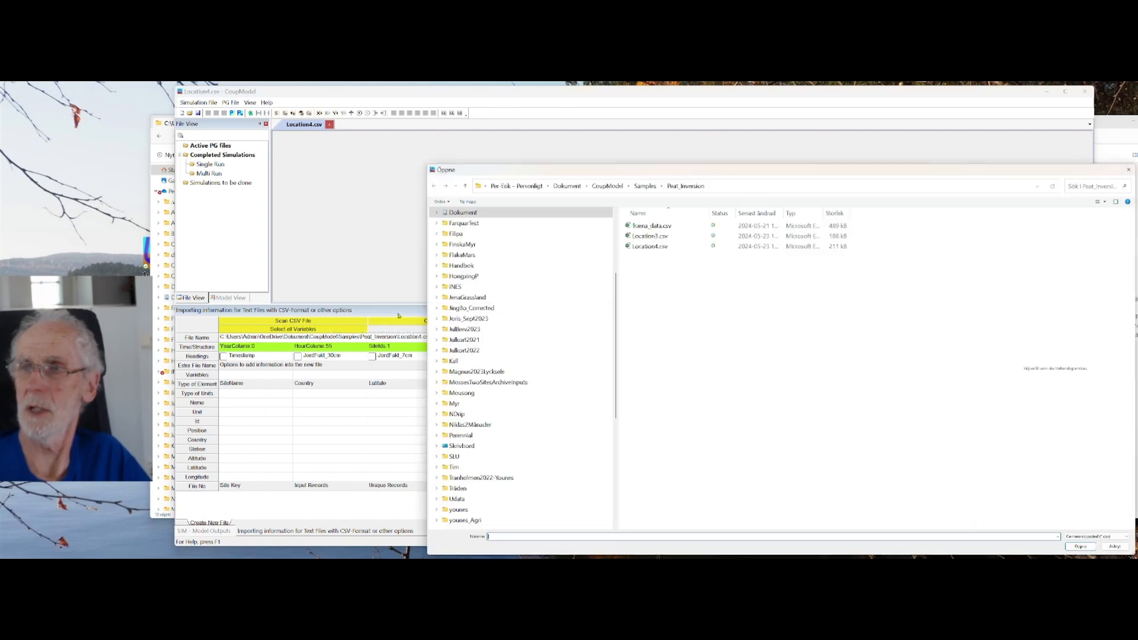
click(637, 246)
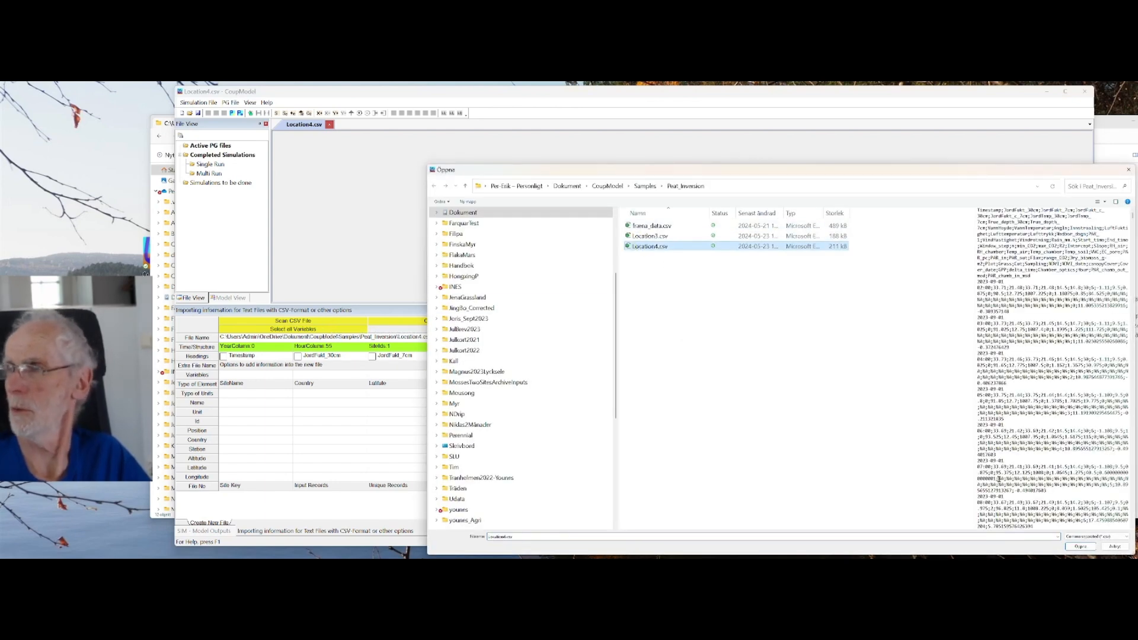
click(1074, 546)
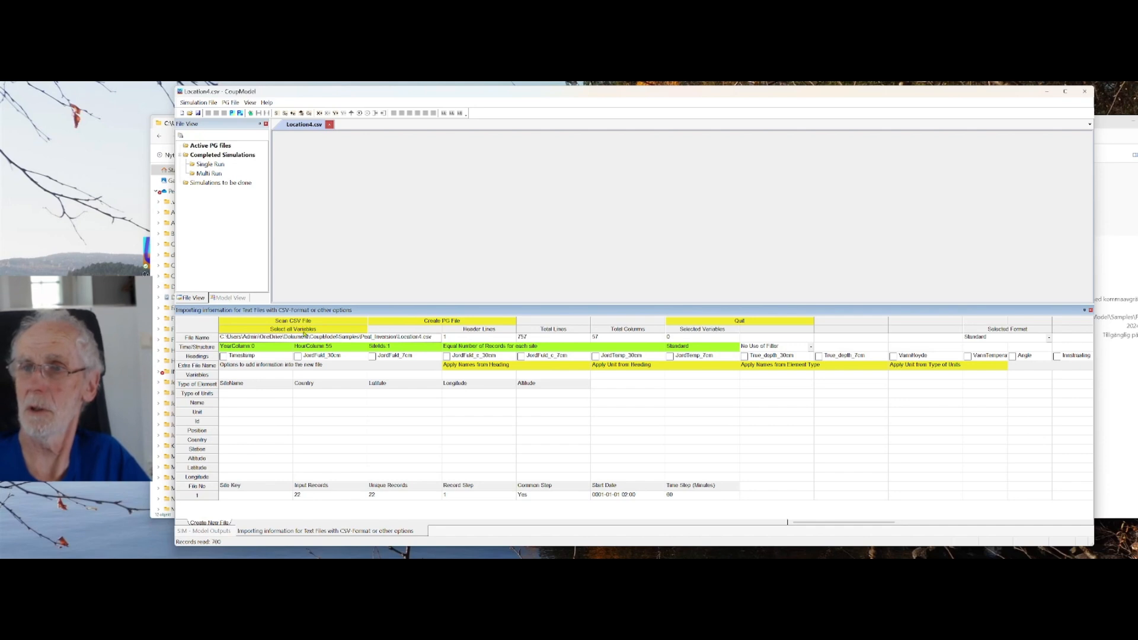
click(1083, 91)
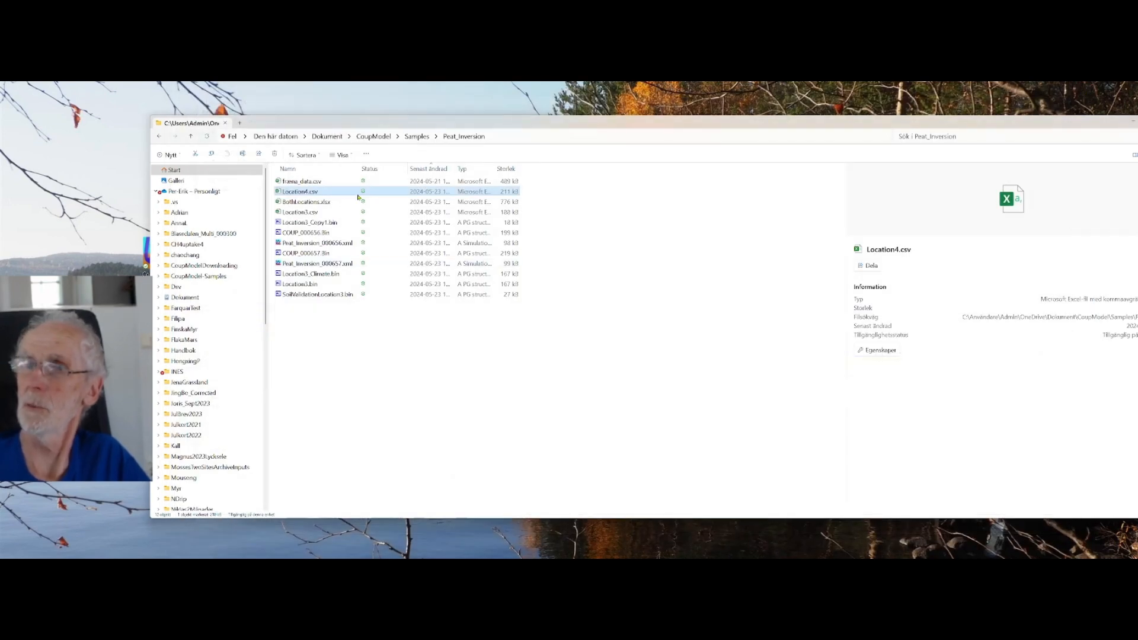
Step: Open Location4.csv in Notepad and replace the Timestamp heading of the first column with Date
right_click(293, 195)
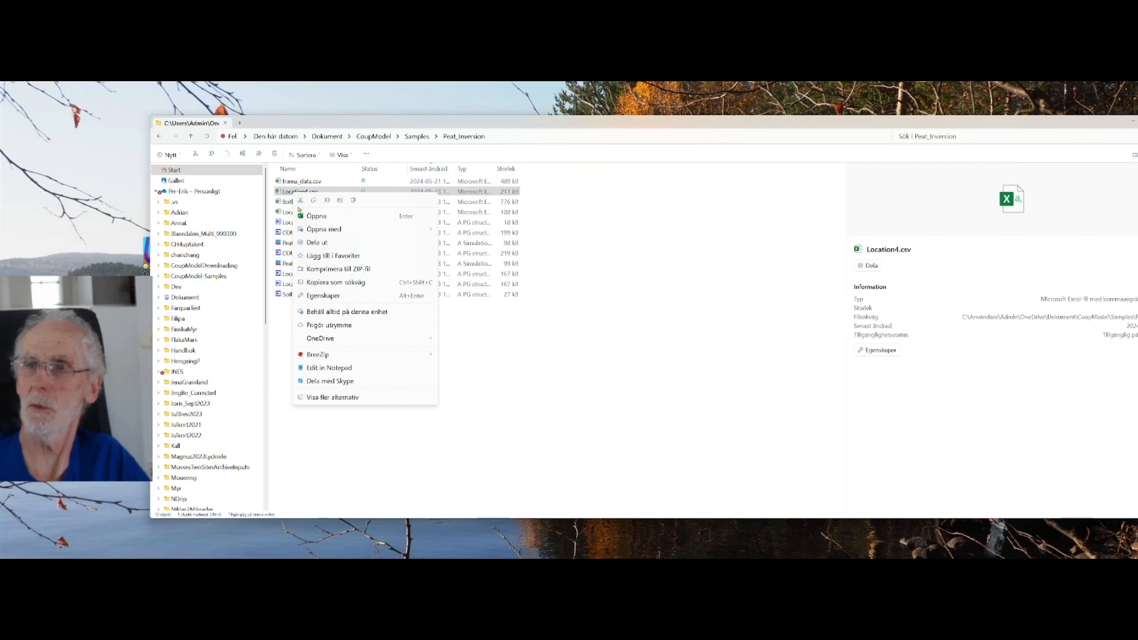
click(332, 368)
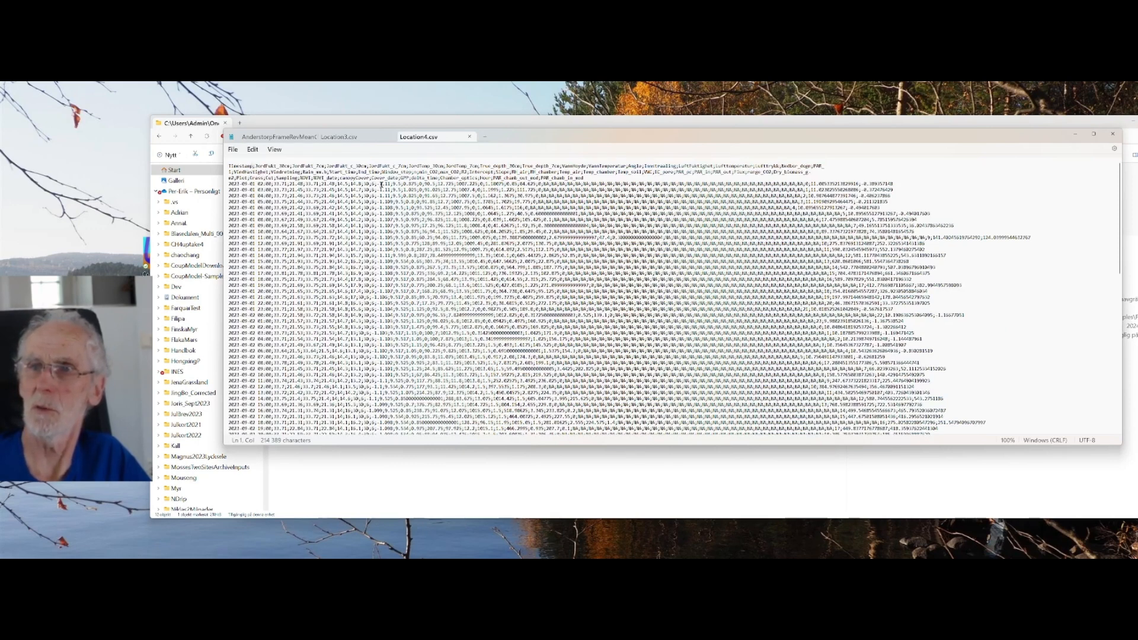
key(BackSpace)
key(BackSpace)
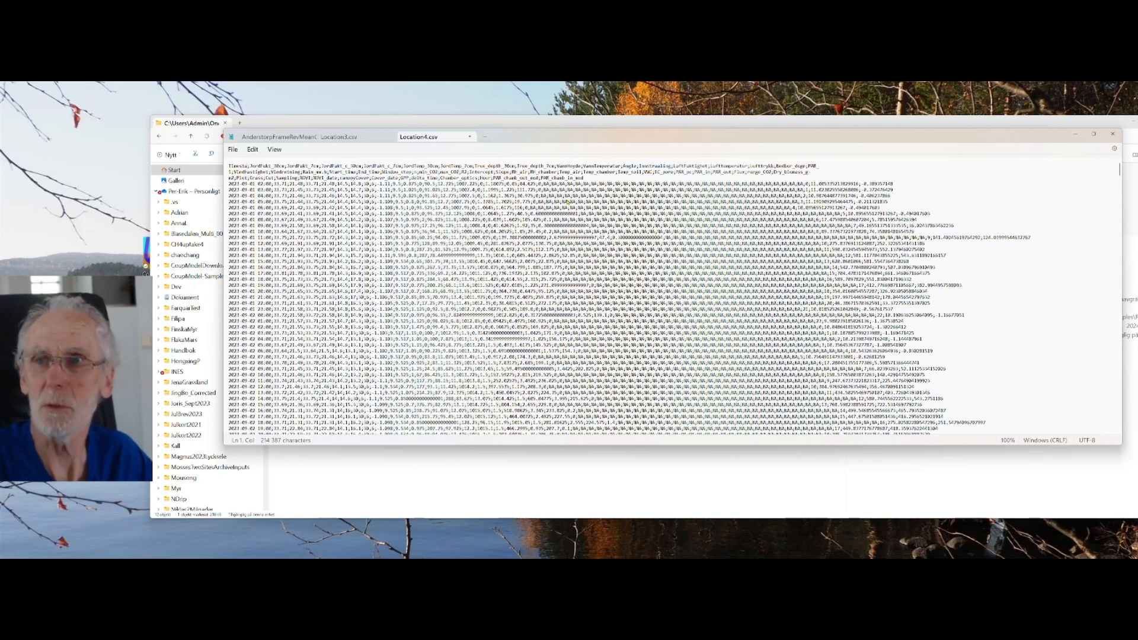
key(BackSpace)
key(BackSpace)
key(BackSpace)
key(BackSpace)
key(BackSpace)
key(BackSpace)
key(BackSpace)
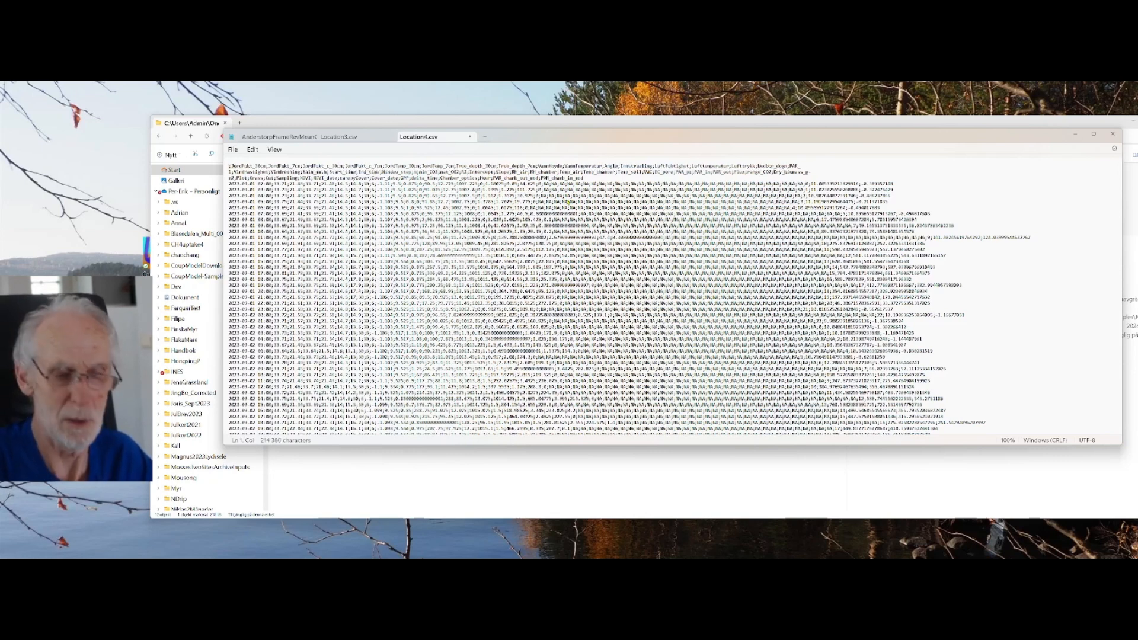
text(Date)
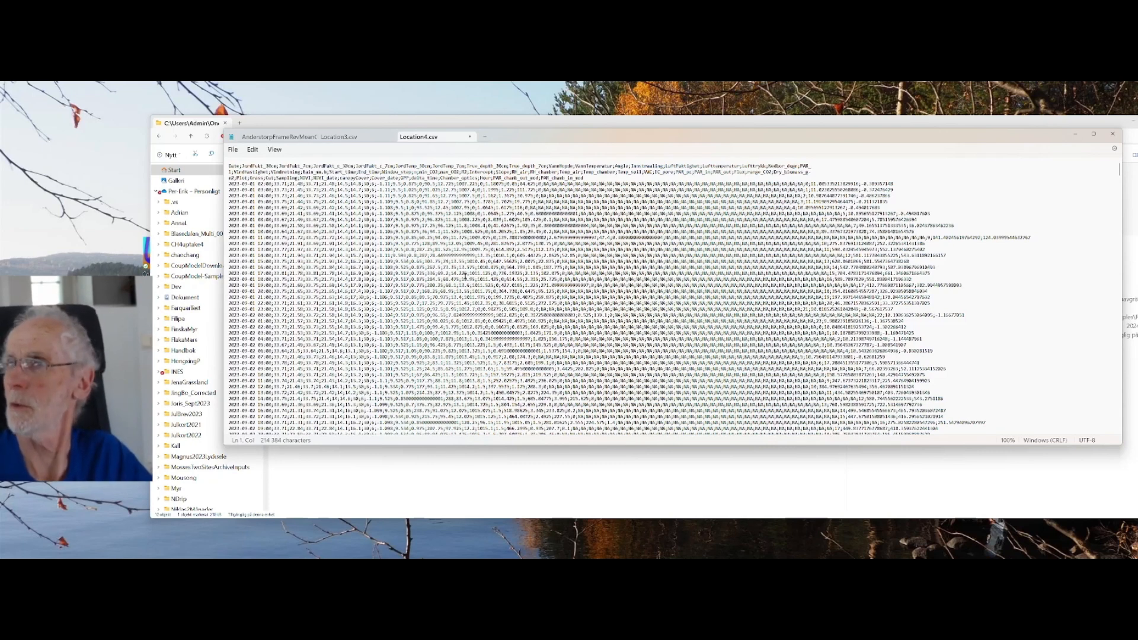
Step: Save the edited Location4.csv and close Notepad
click(998, 212)
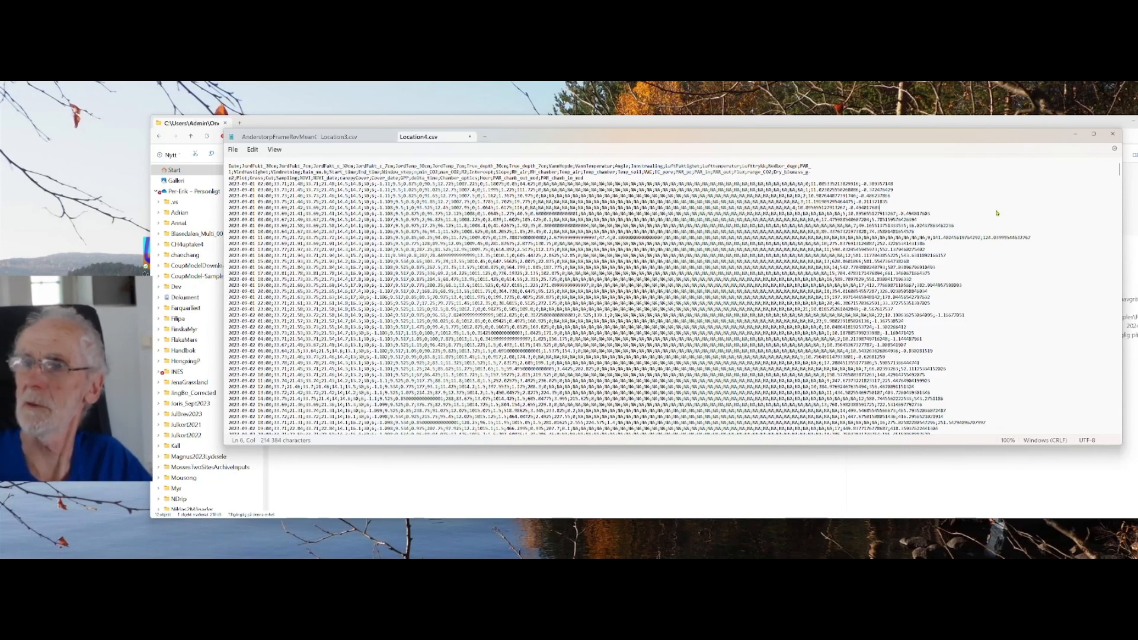
click(233, 151)
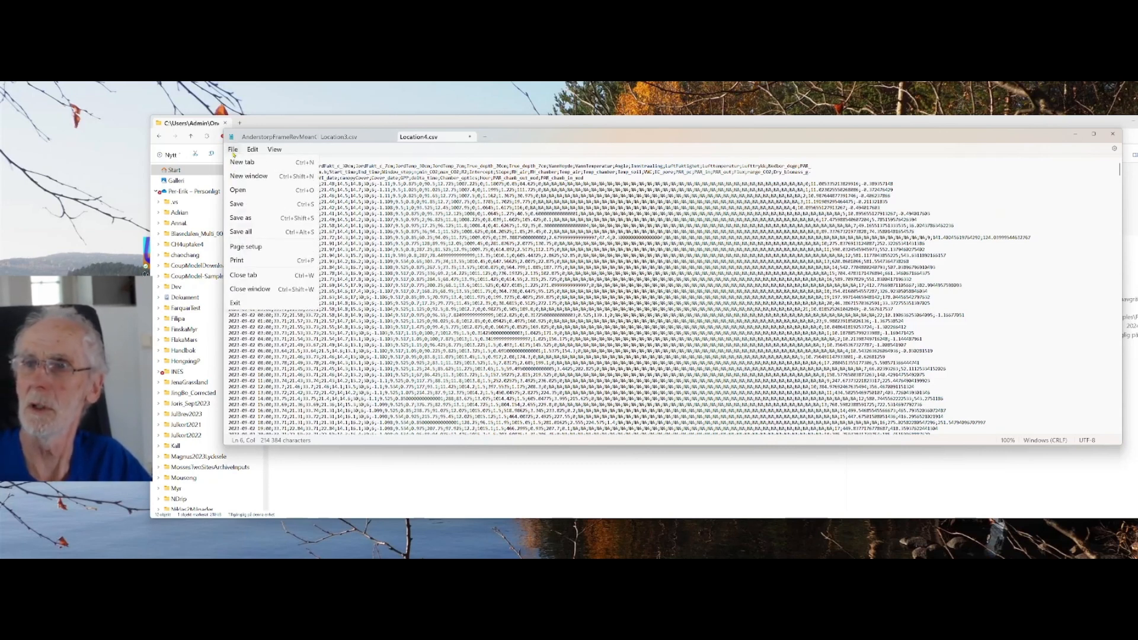
click(239, 207)
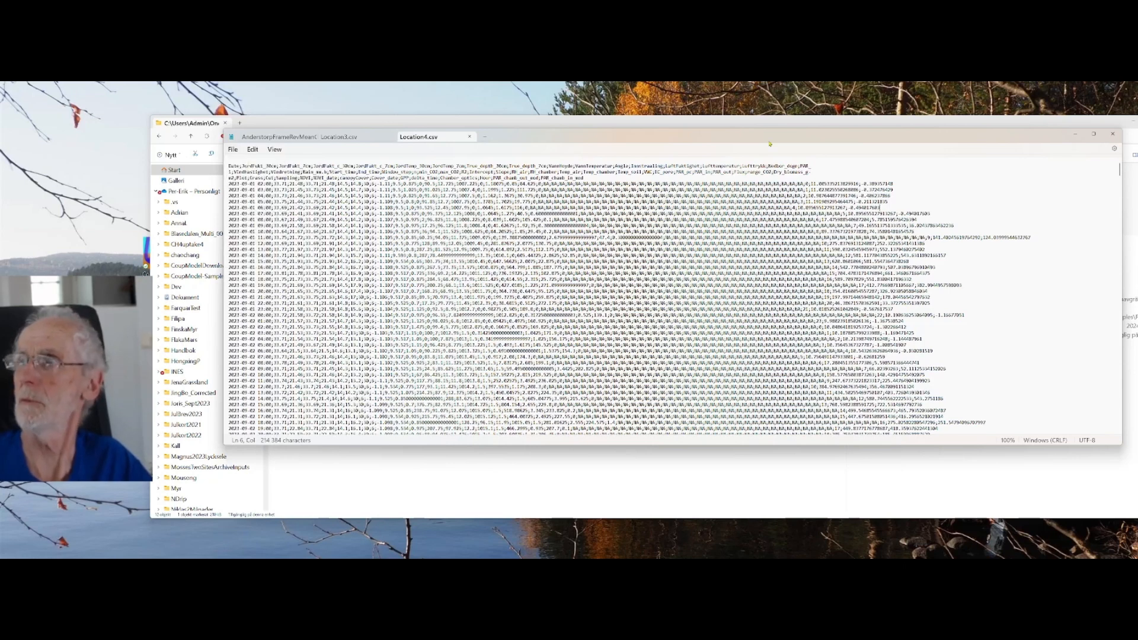
click(1112, 135)
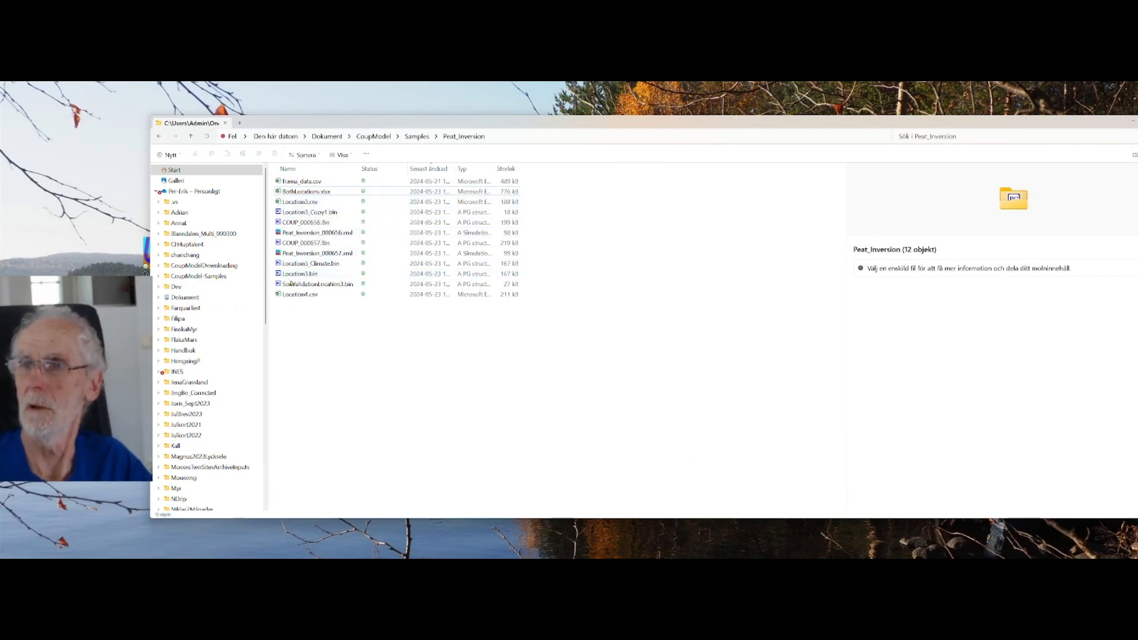
Step: Open Location4.csv from the Peat_Inversion folder with CoupModel and scan it as a CSV file
click(296, 300)
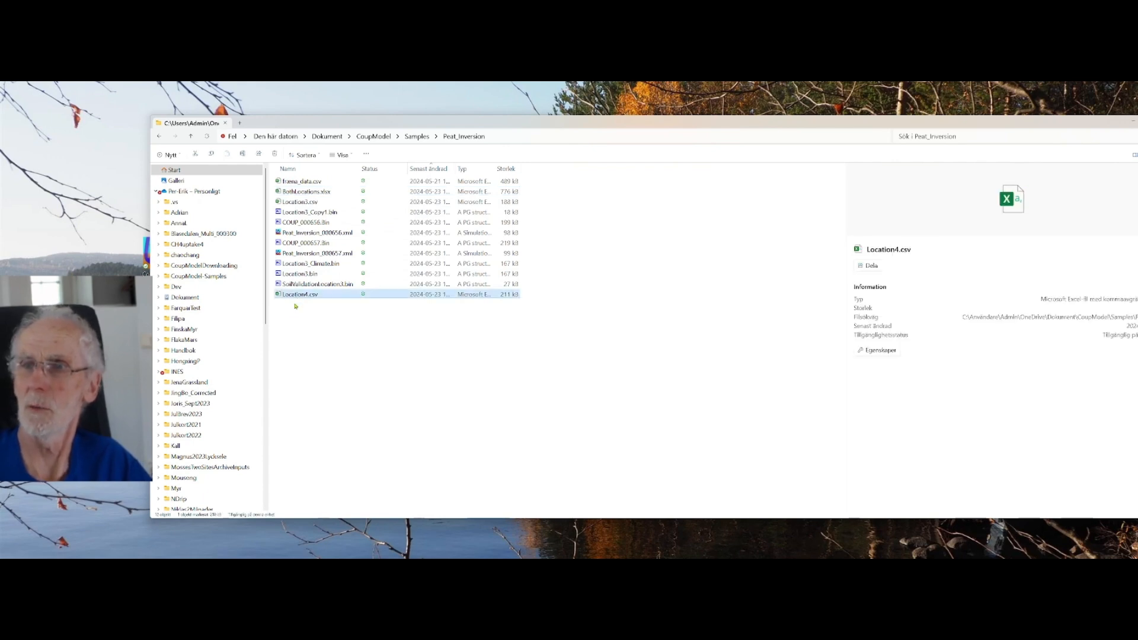
right_click(296, 297)
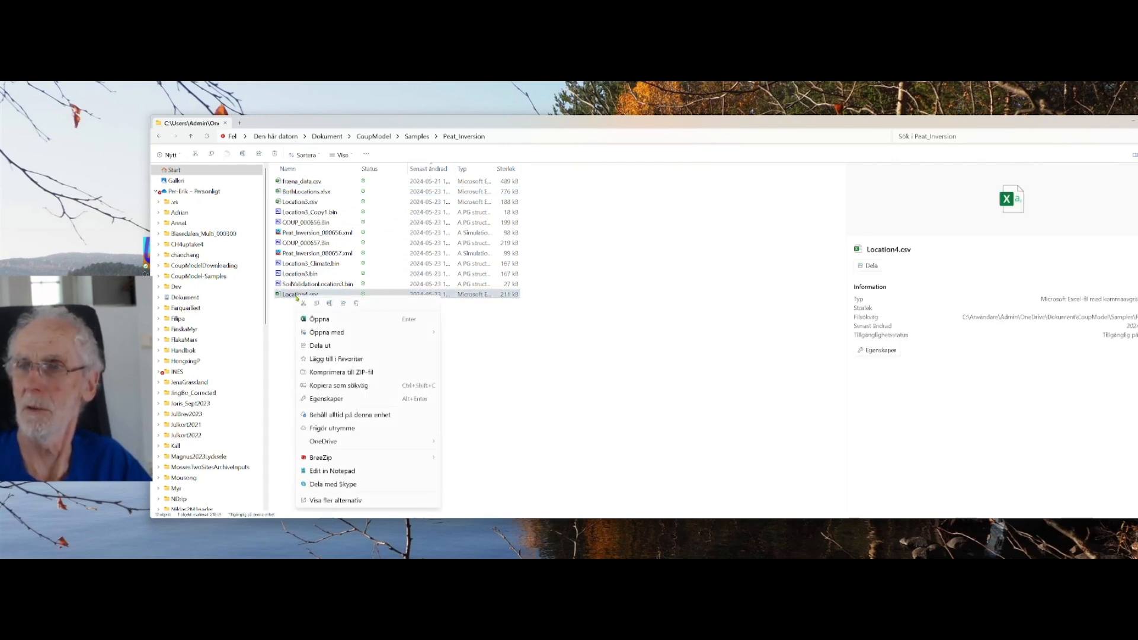
mouse_move(427, 334)
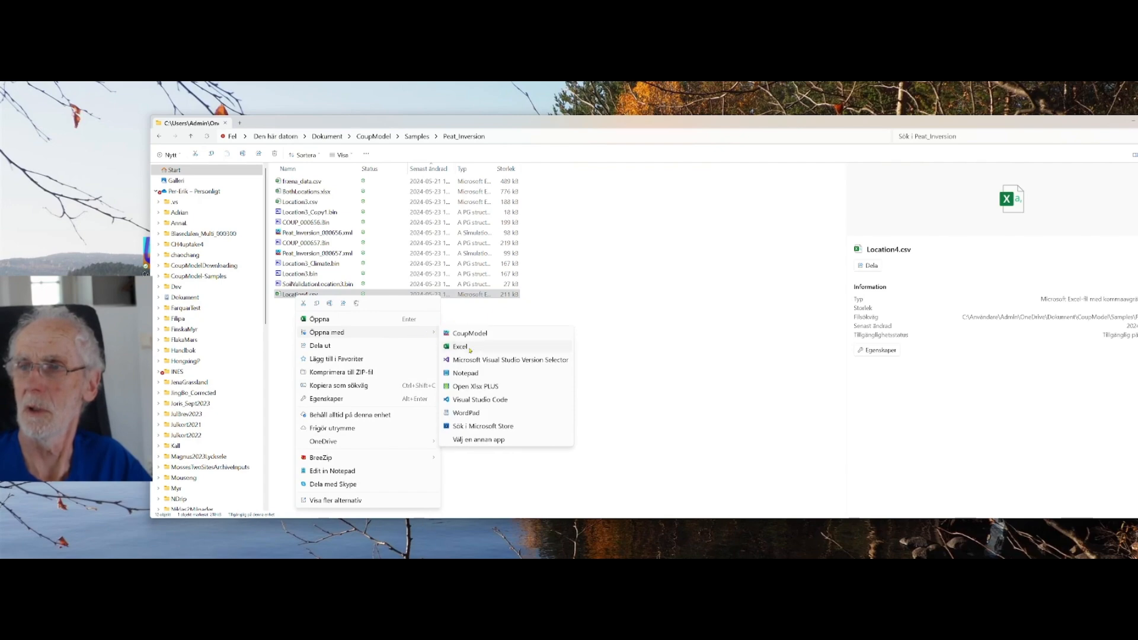
click(469, 334)
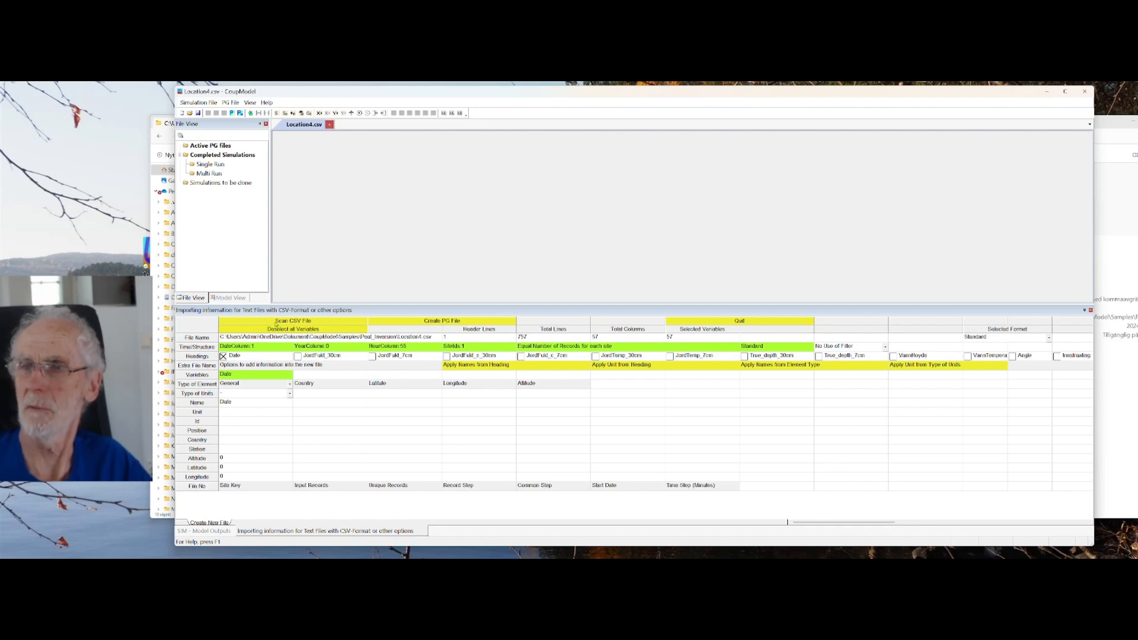
click(277, 321)
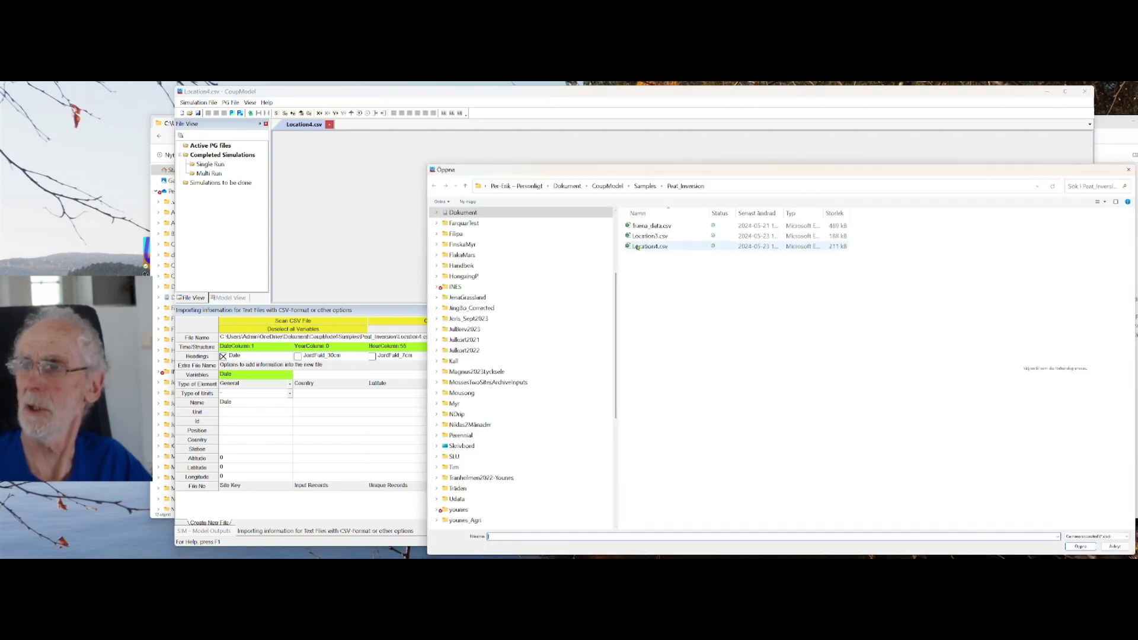
click(637, 246)
click(1080, 546)
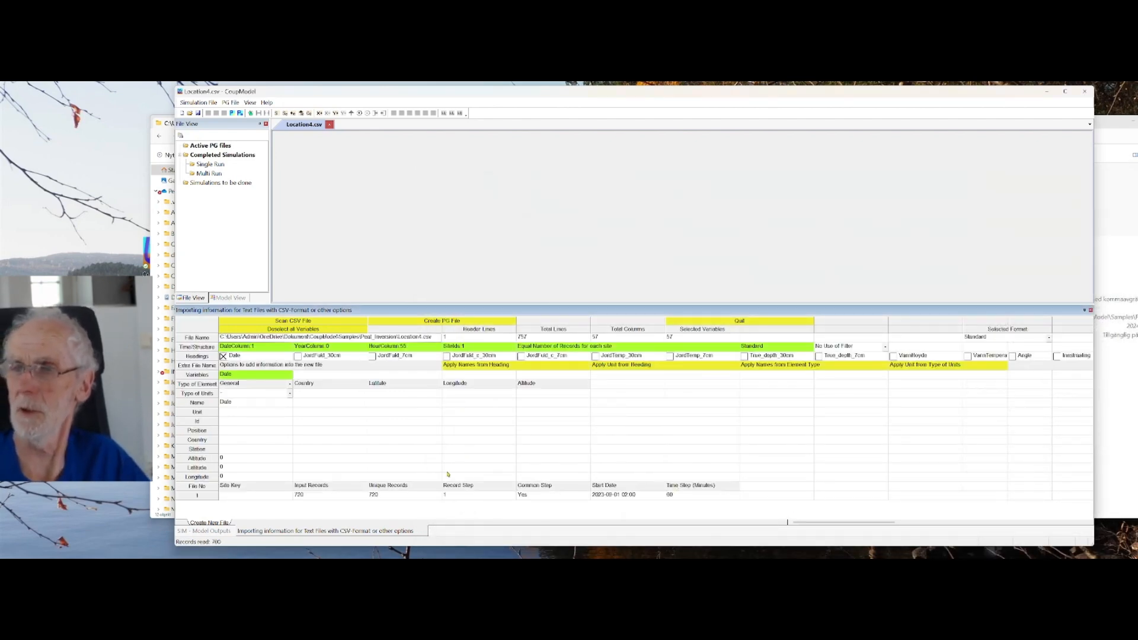
Step: Select all Location4.csv variables except Date for conversion and create the PG file
click(290, 331)
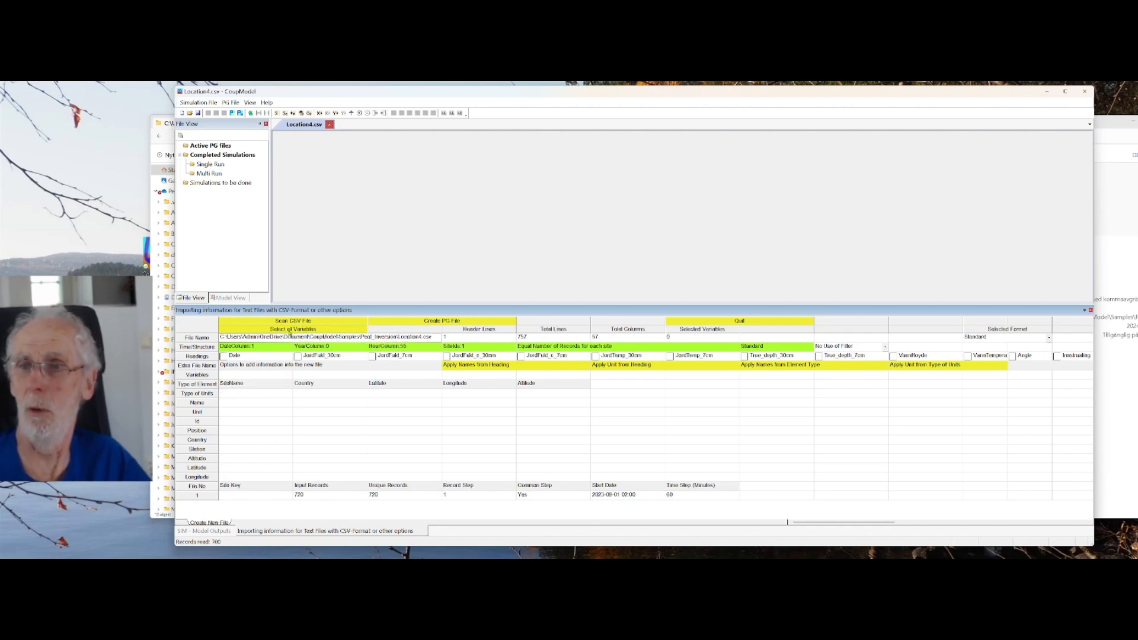
click(289, 331)
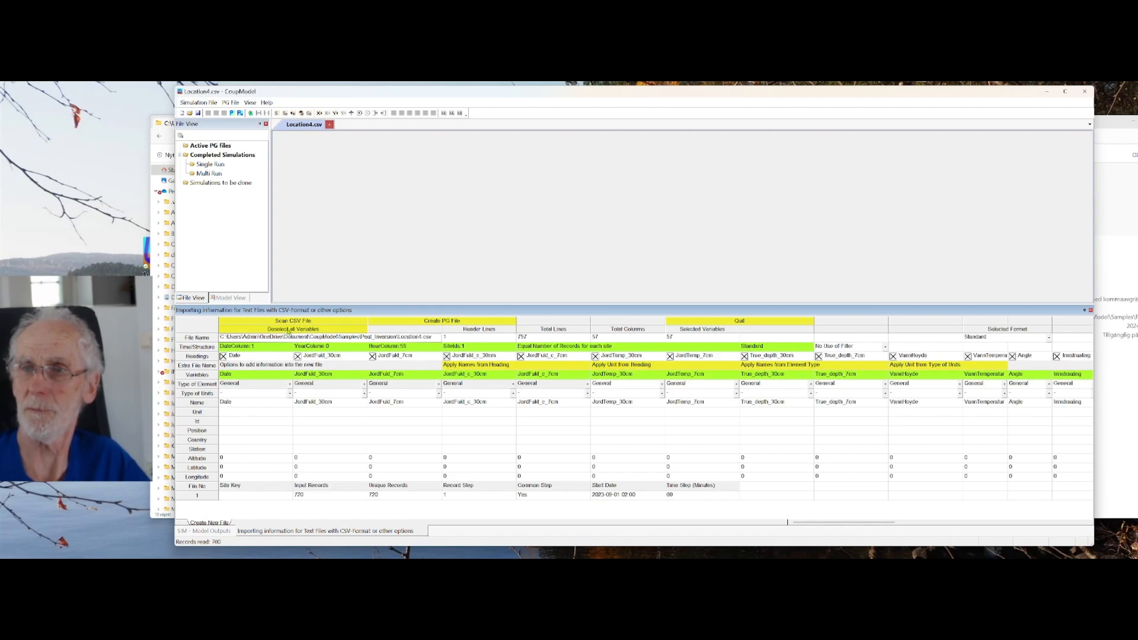
click(223, 356)
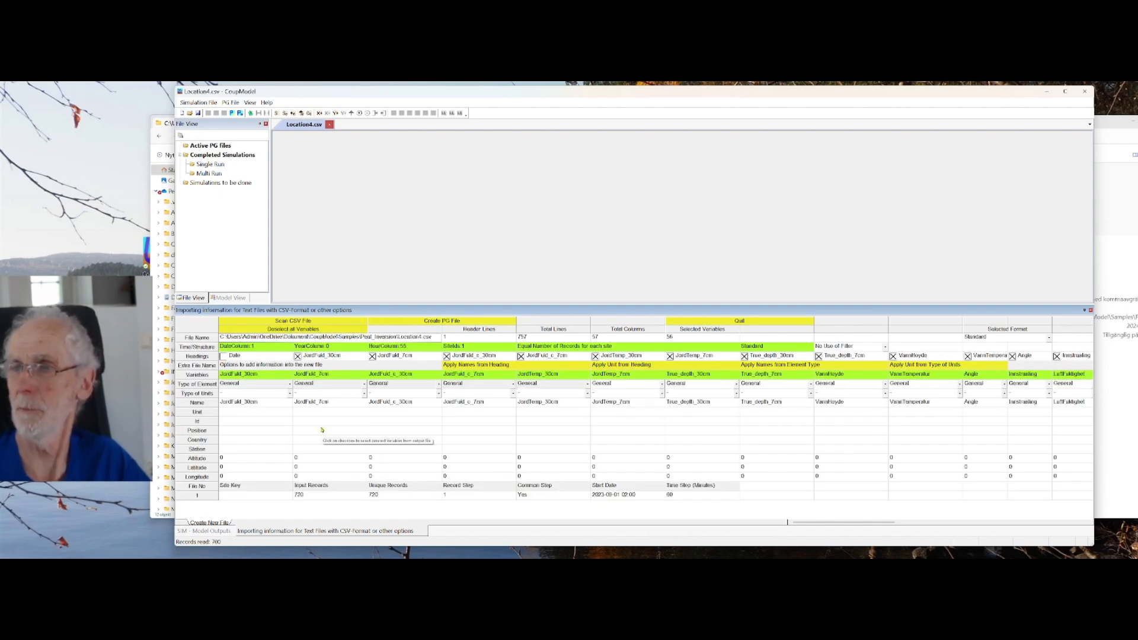
click(415, 323)
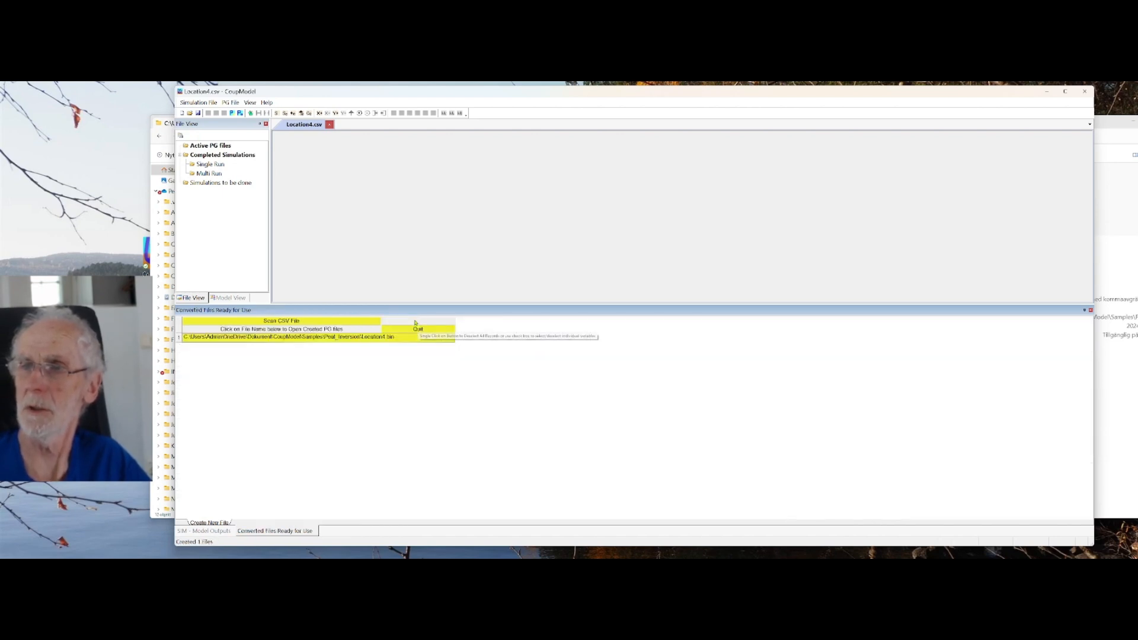
Step: Open the created Location4.bin and look through its list of variables
click(377, 338)
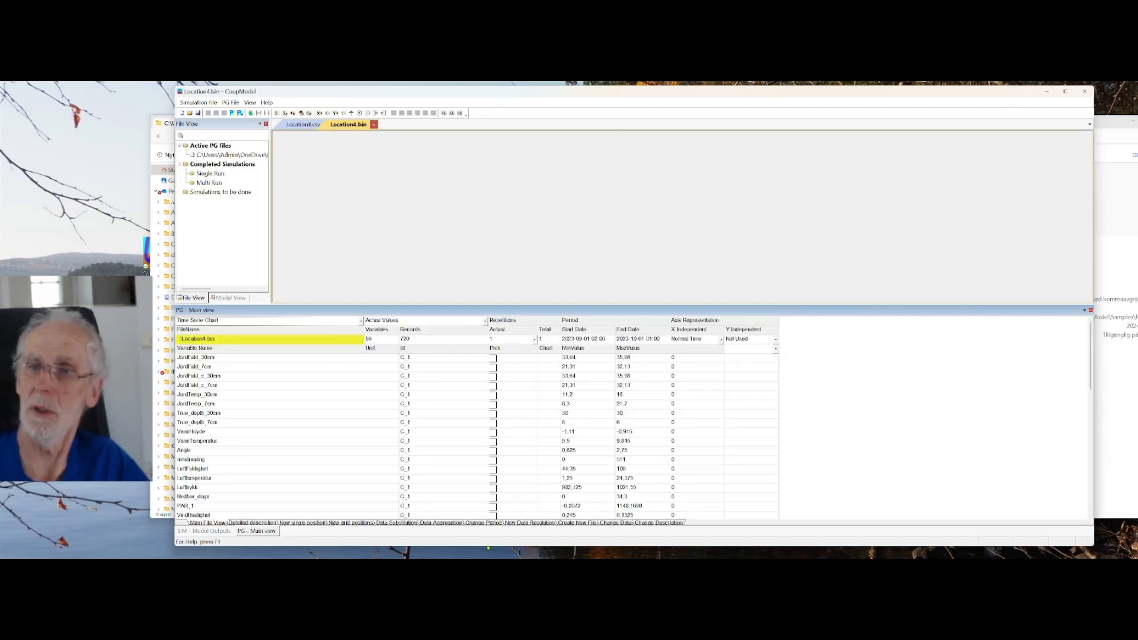
scroll(383, 398, down, 10)
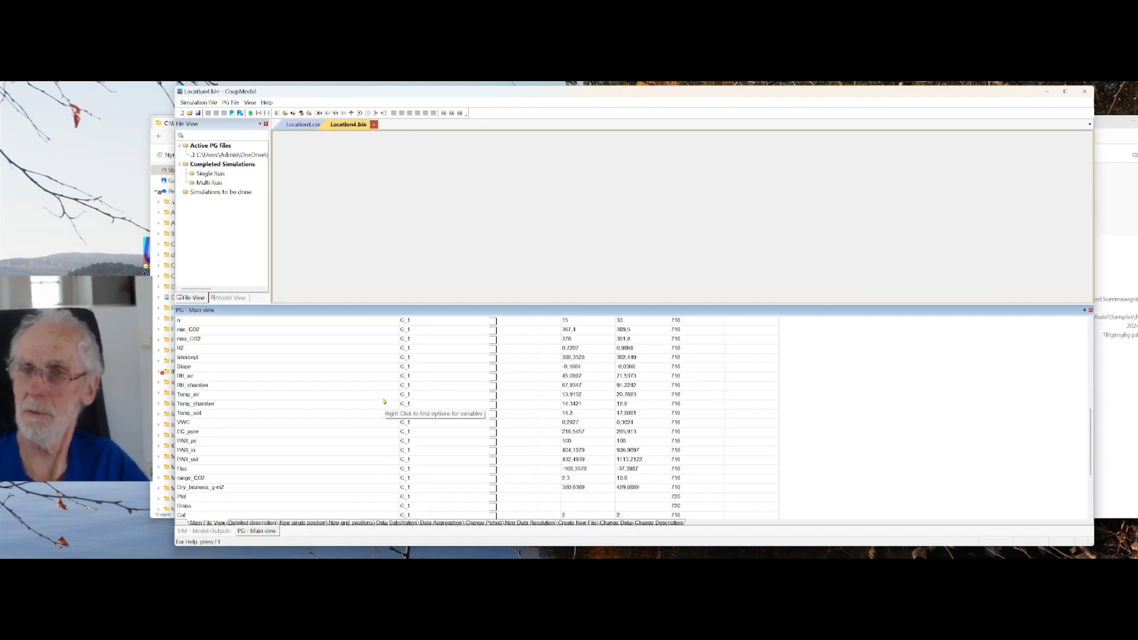
scroll(384, 402, down, 4)
scroll(384, 402, up, 15)
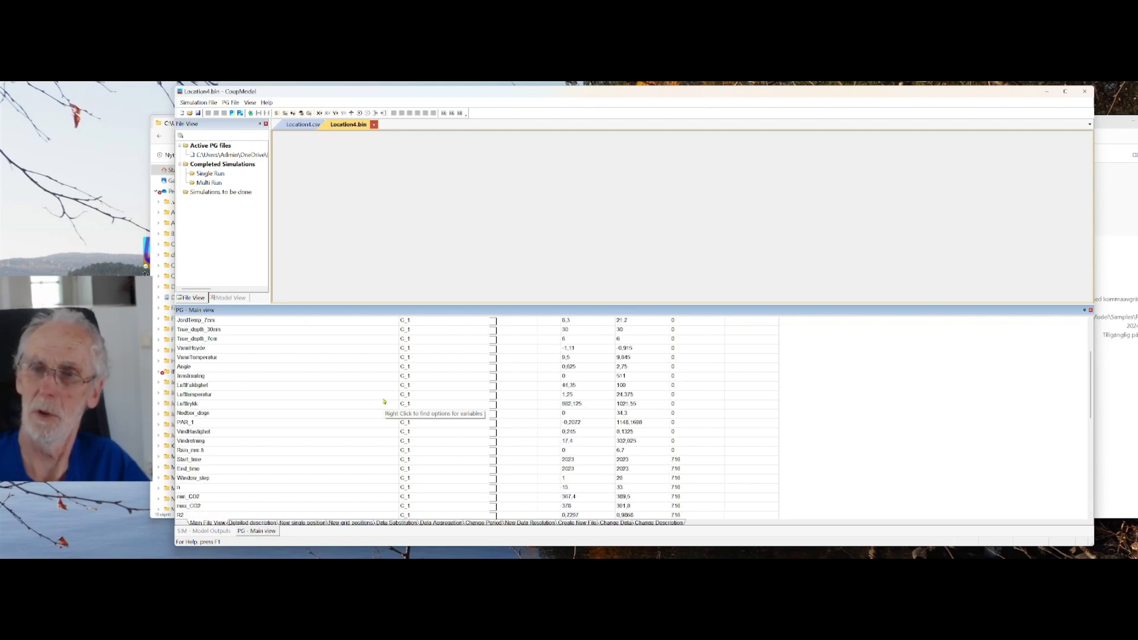
scroll(384, 402, down, 4)
scroll(384, 402, up, 3)
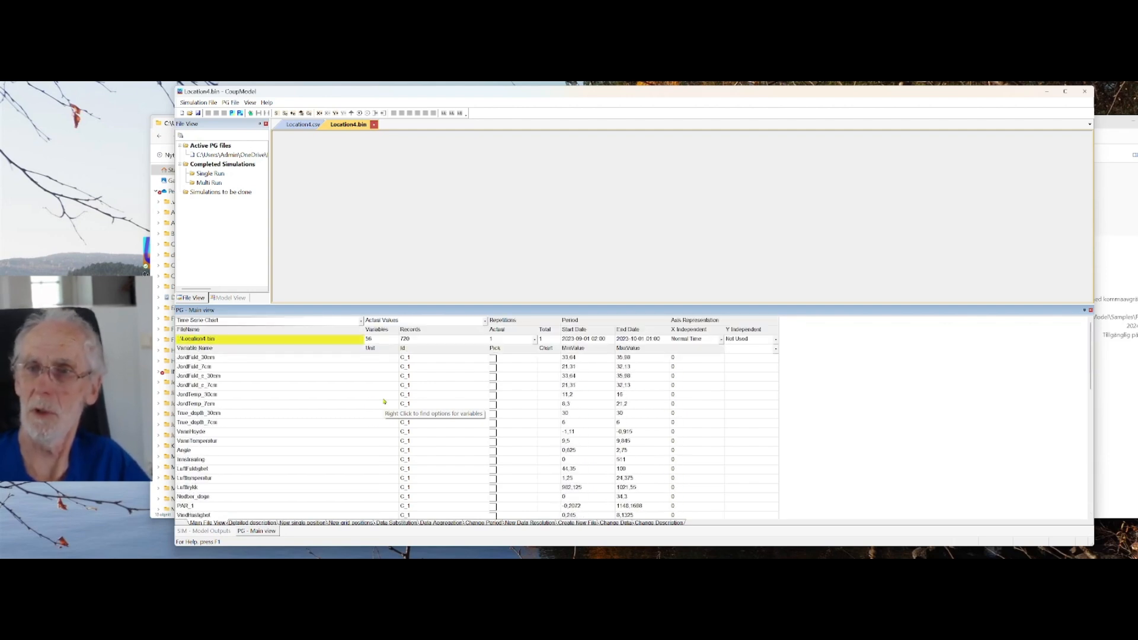
Step: Pick JordFukt and JordFukt_c at 30cm and 7cm, JordTemp_30cm, JordTemp_7cm and VannHoyde in Location4.bin
click(493, 359)
click(493, 367)
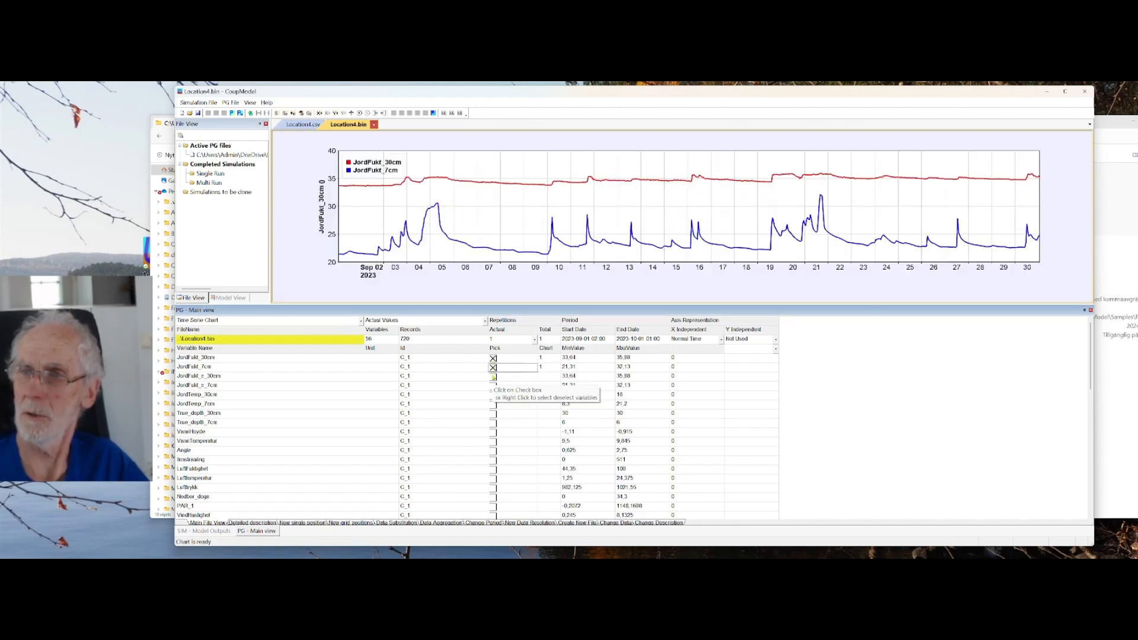
click(493, 376)
click(493, 386)
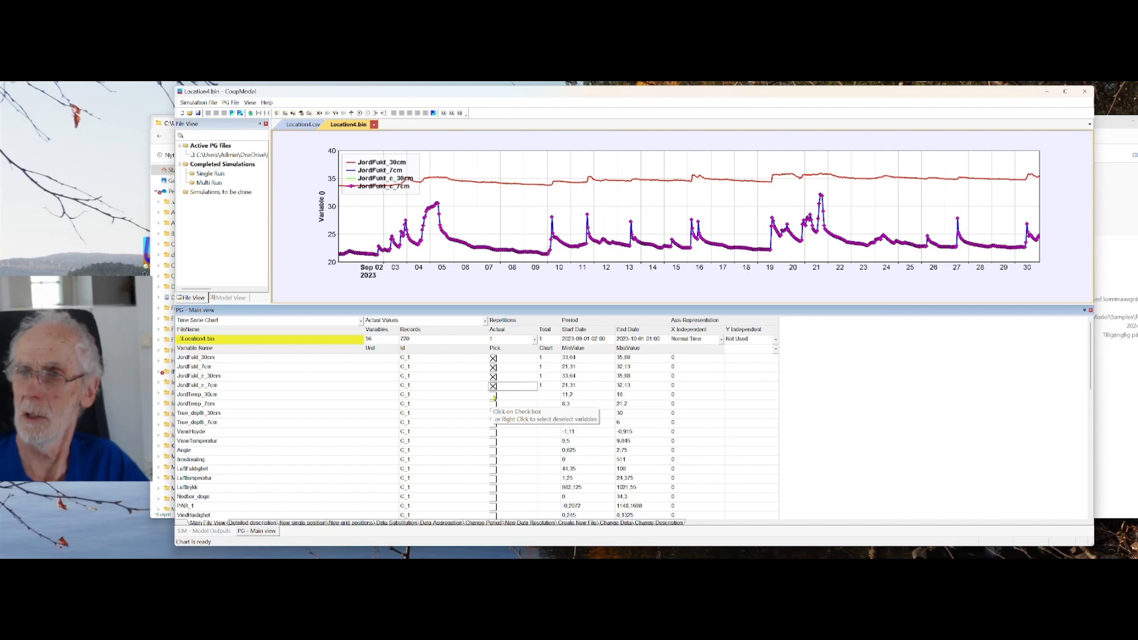
click(494, 395)
click(493, 404)
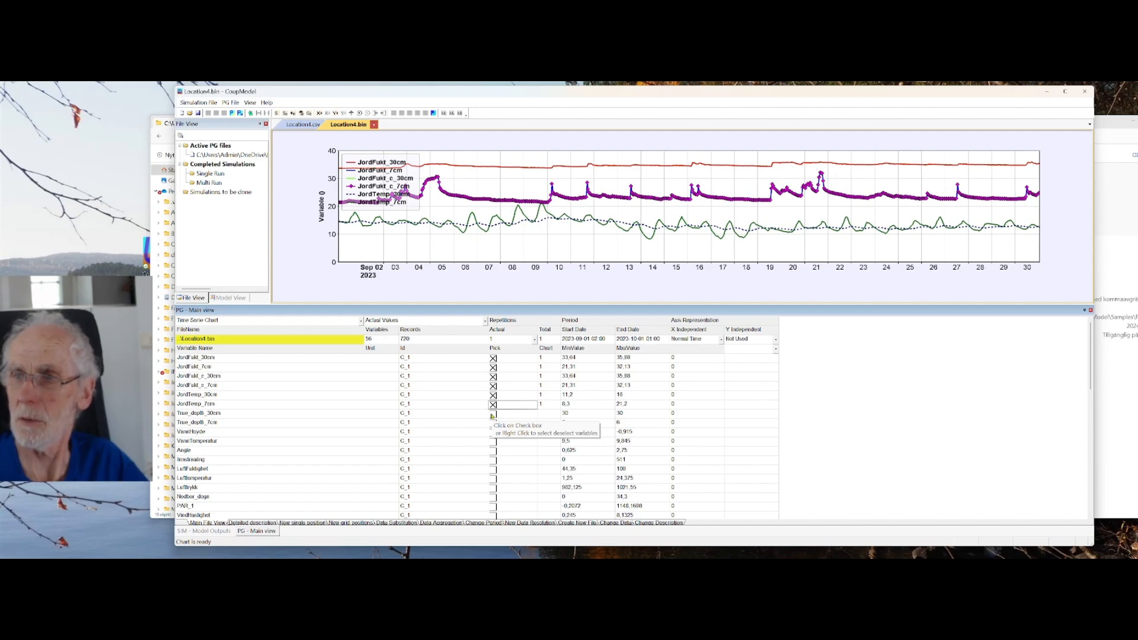
click(493, 414)
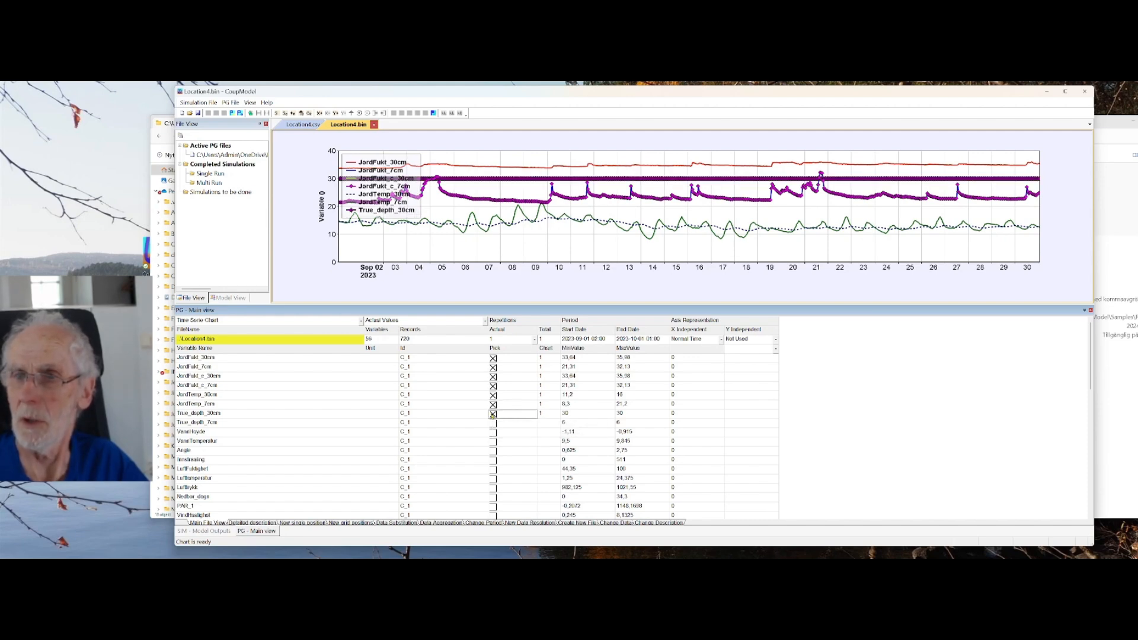
click(493, 415)
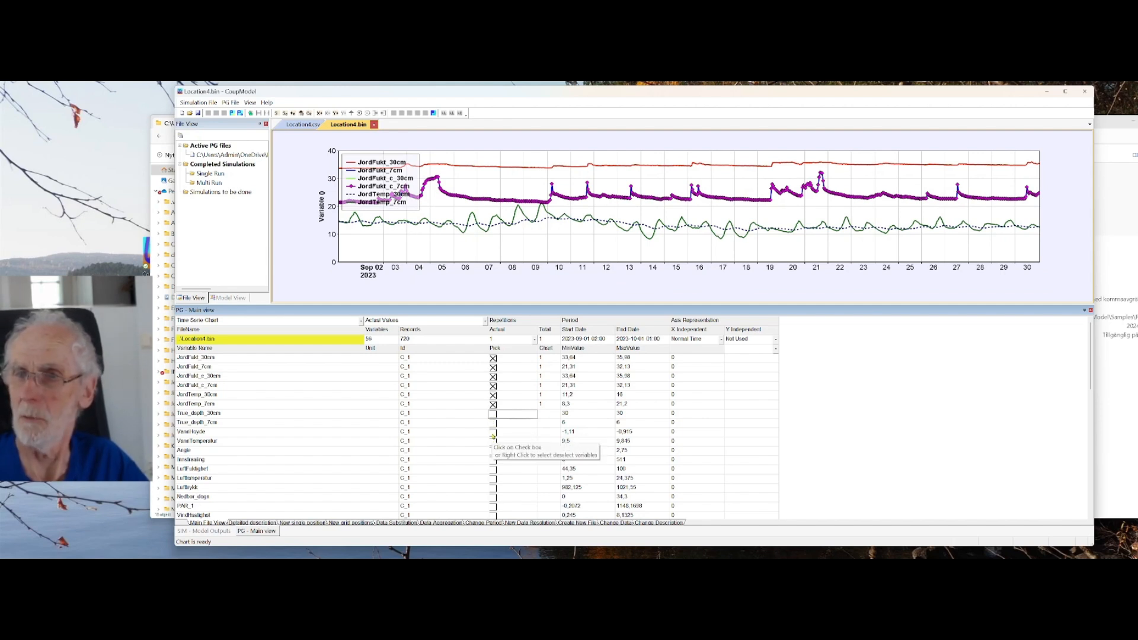
click(493, 433)
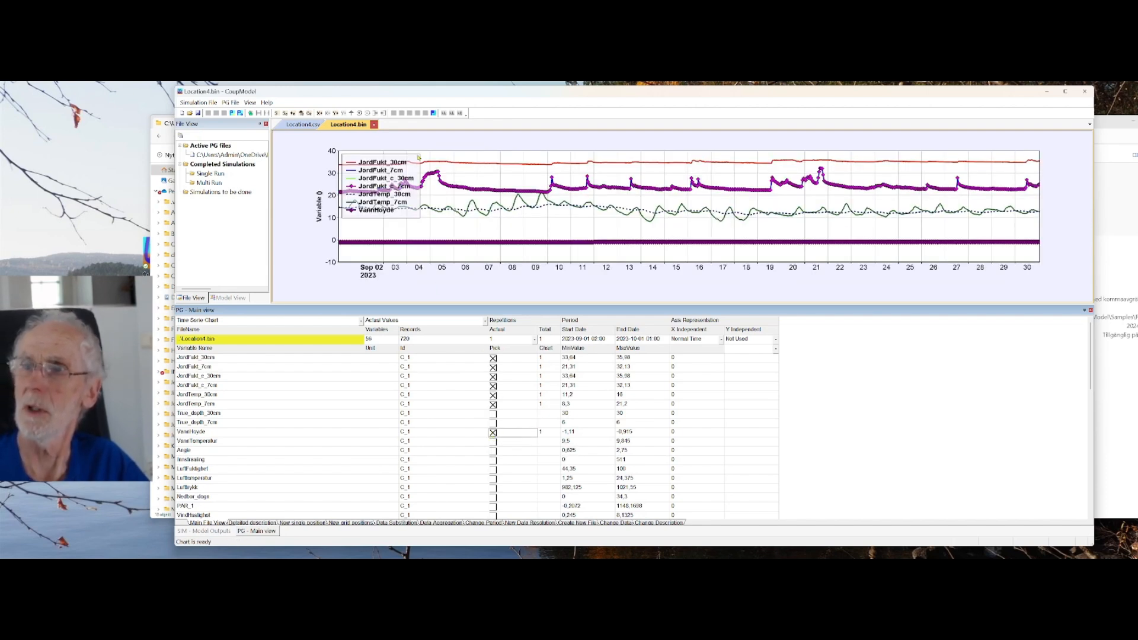
Step: Save the picked variables as a new PG file named SoilValidationLocation4 and open it in a new window
click(432, 113)
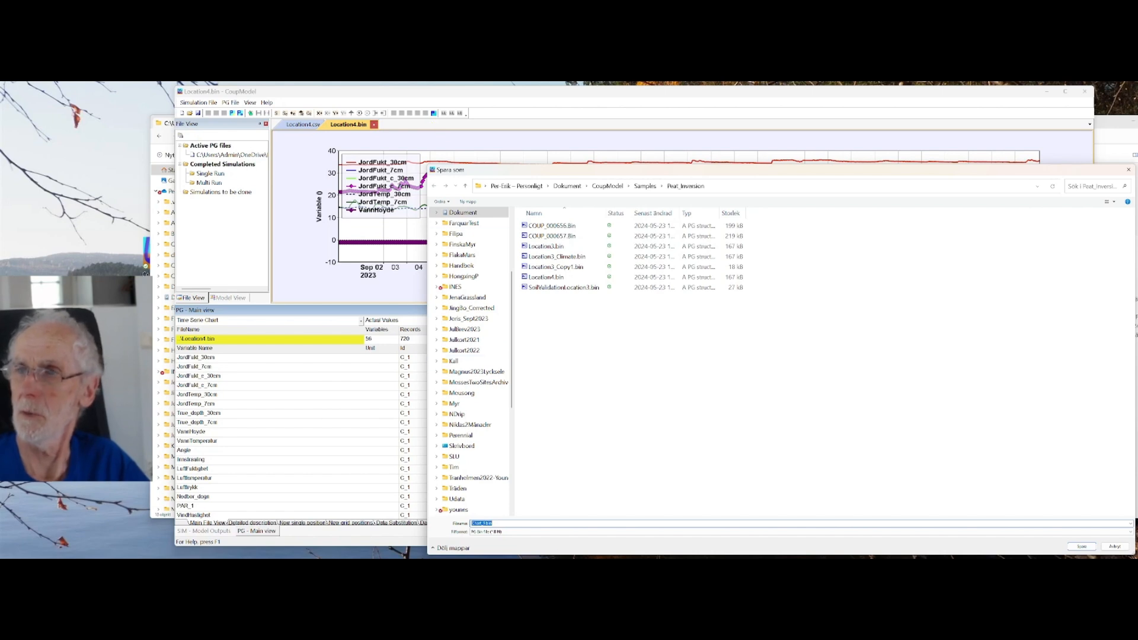
click(484, 525)
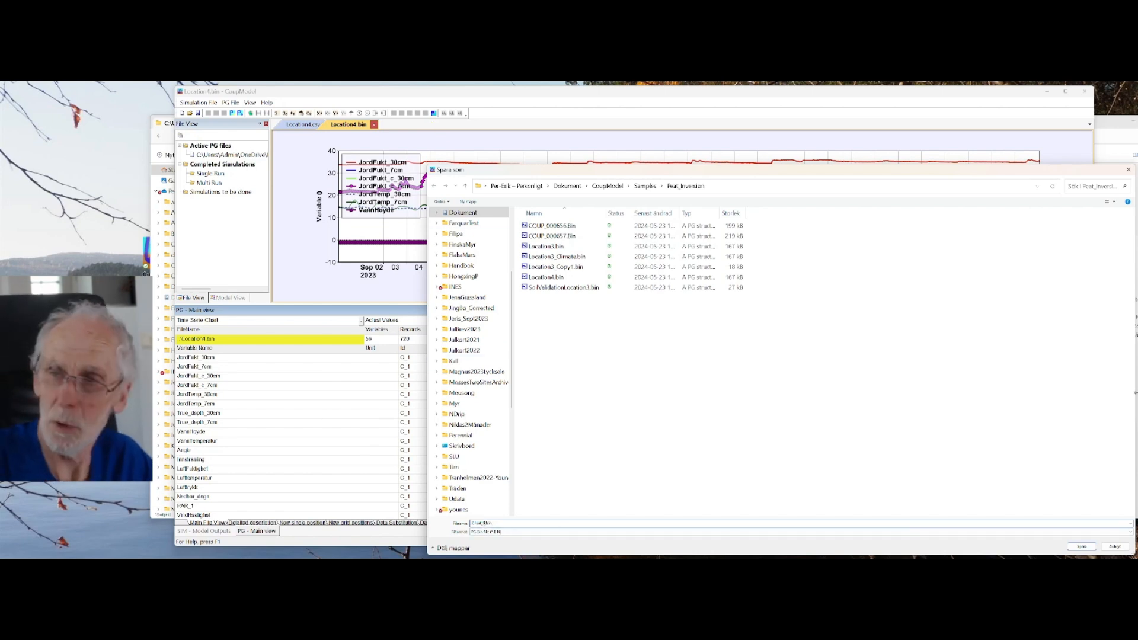
key(BackSpace)
key(BackSpace)
key(BackSpace)
key(BackSpace)
key(BackSpace)
key(BackSpace)
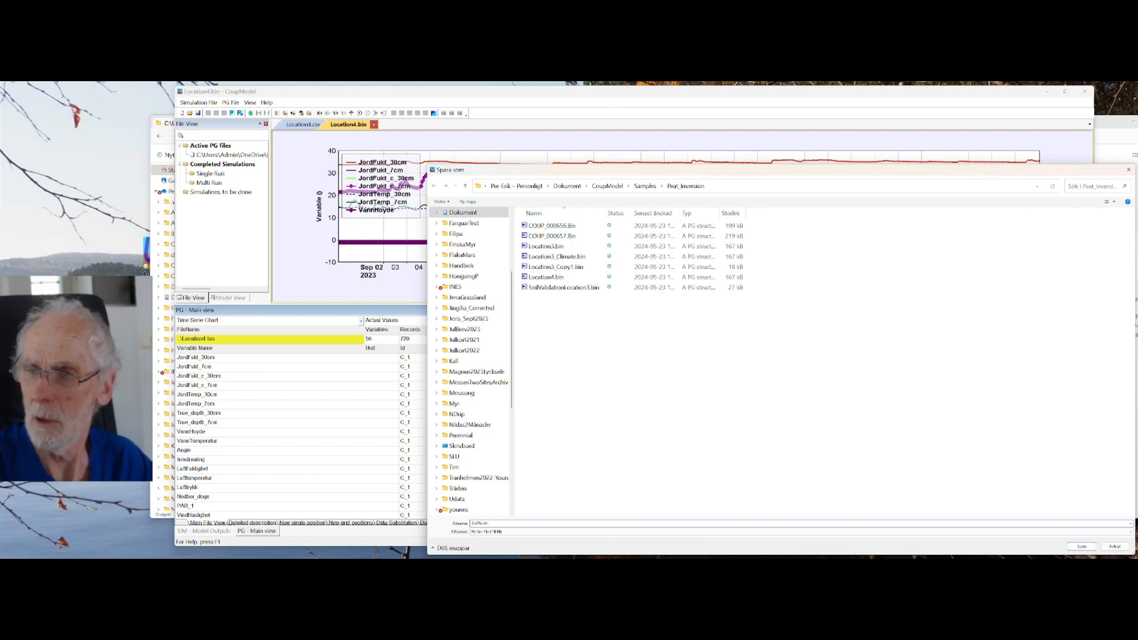
text(SoilValidatio)
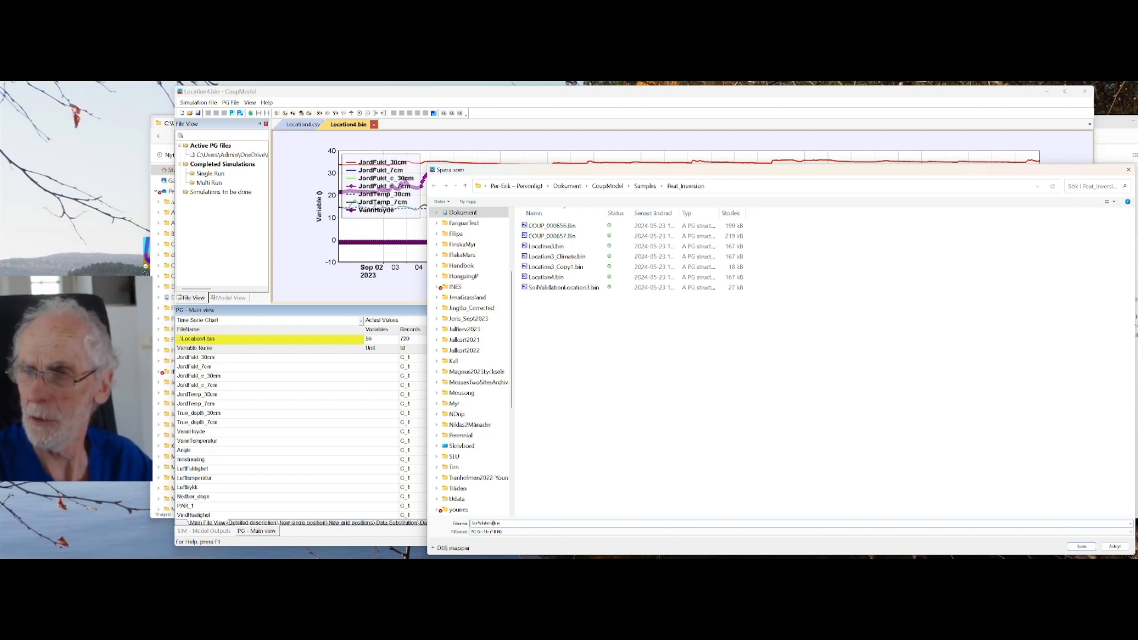
text(n)
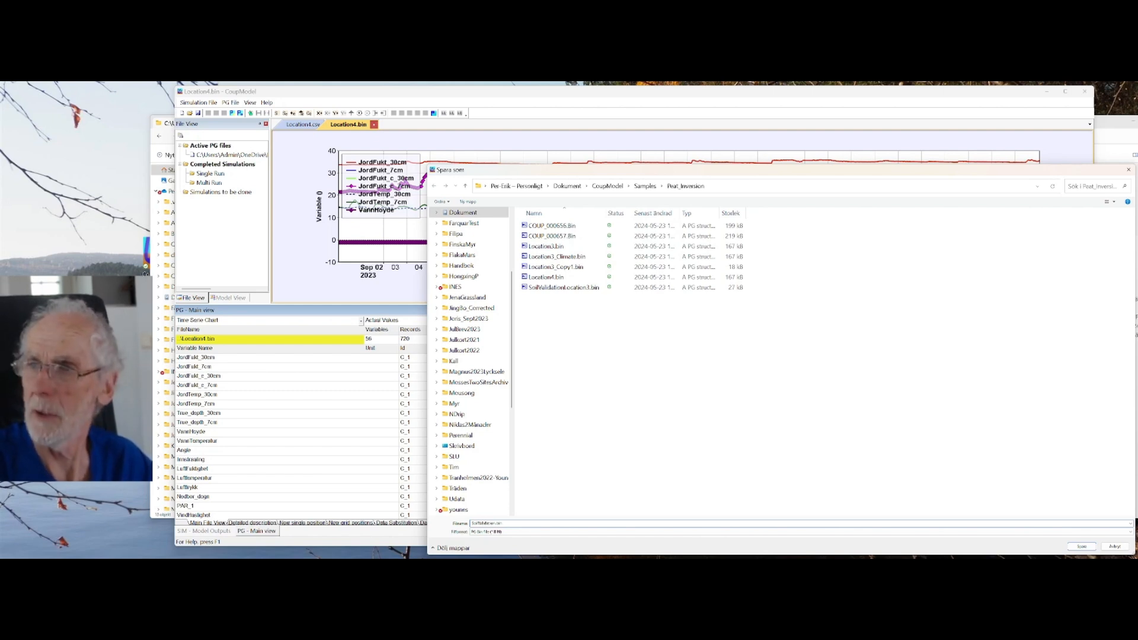
text(Loca)
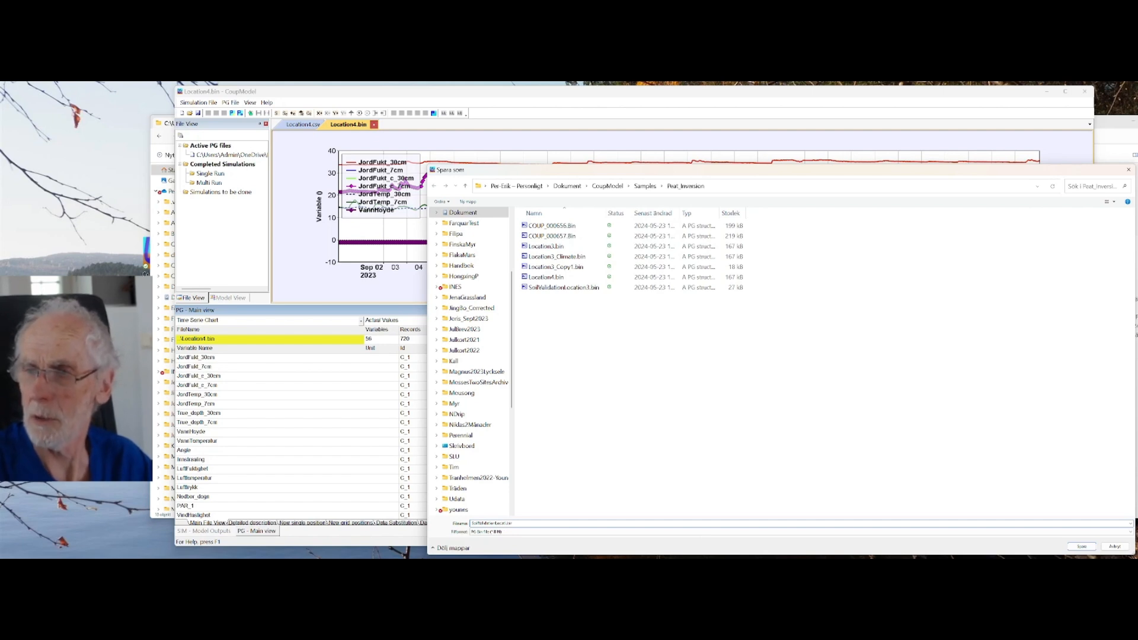
text(tion4)
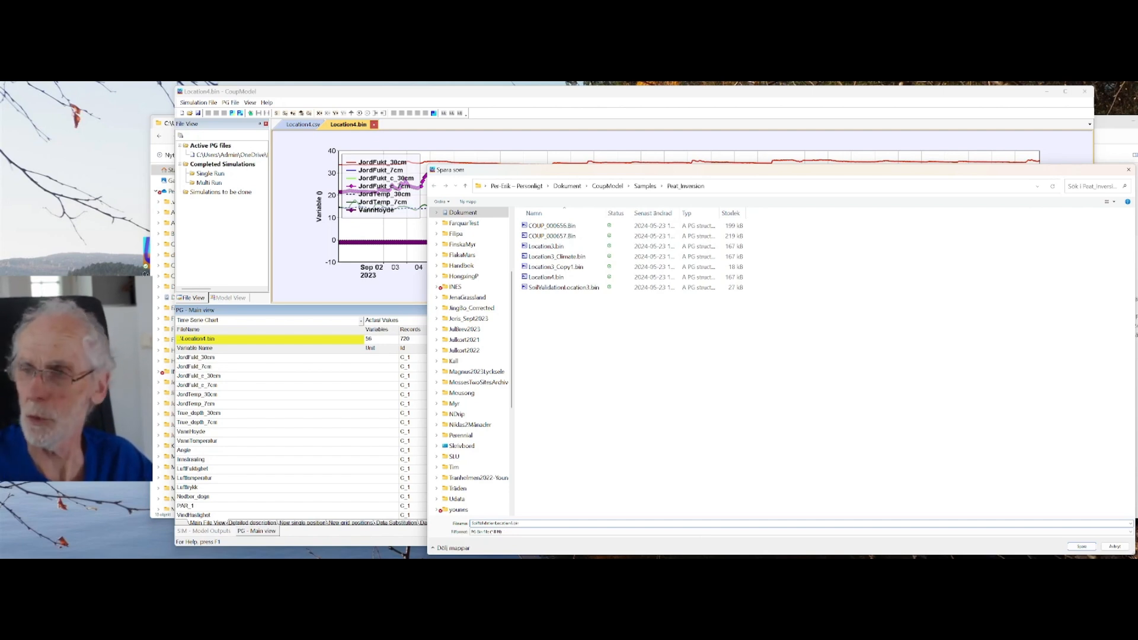
click(1082, 547)
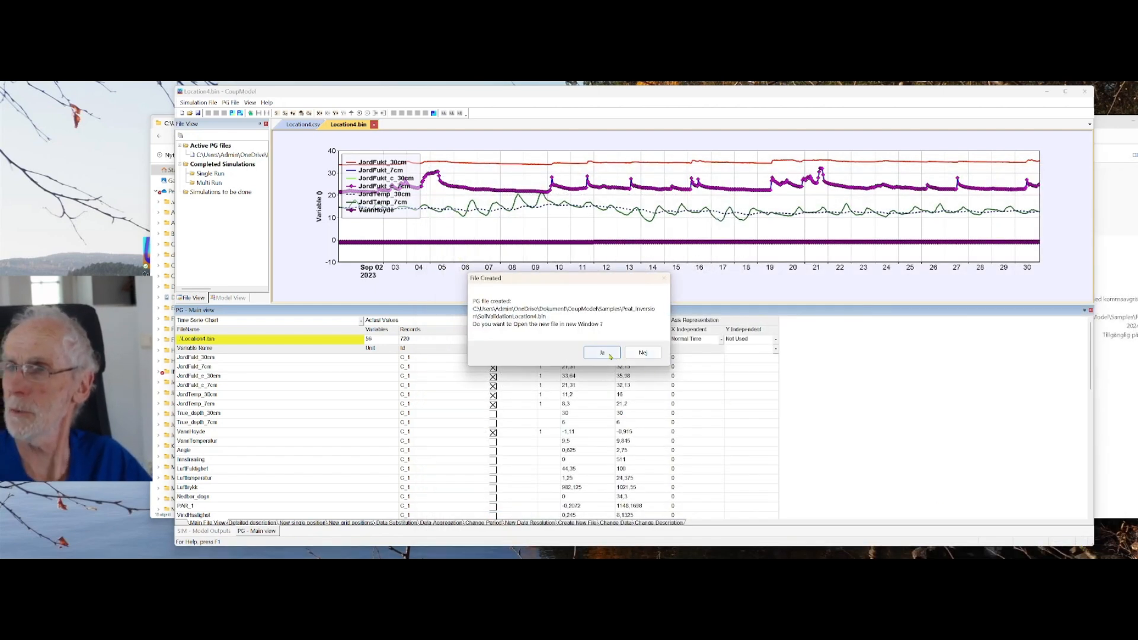
click(609, 355)
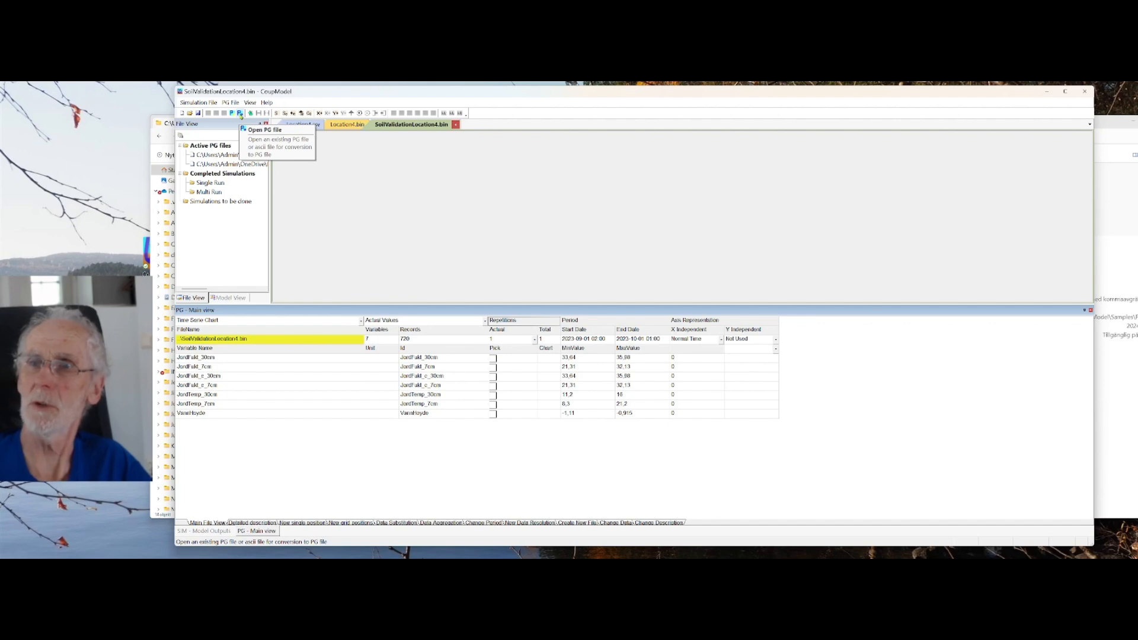
Step: Open SoilValidationLocation3.bin and compare its variable names, units and Ids with those of SoilValidationLocation4.bin
click(240, 114)
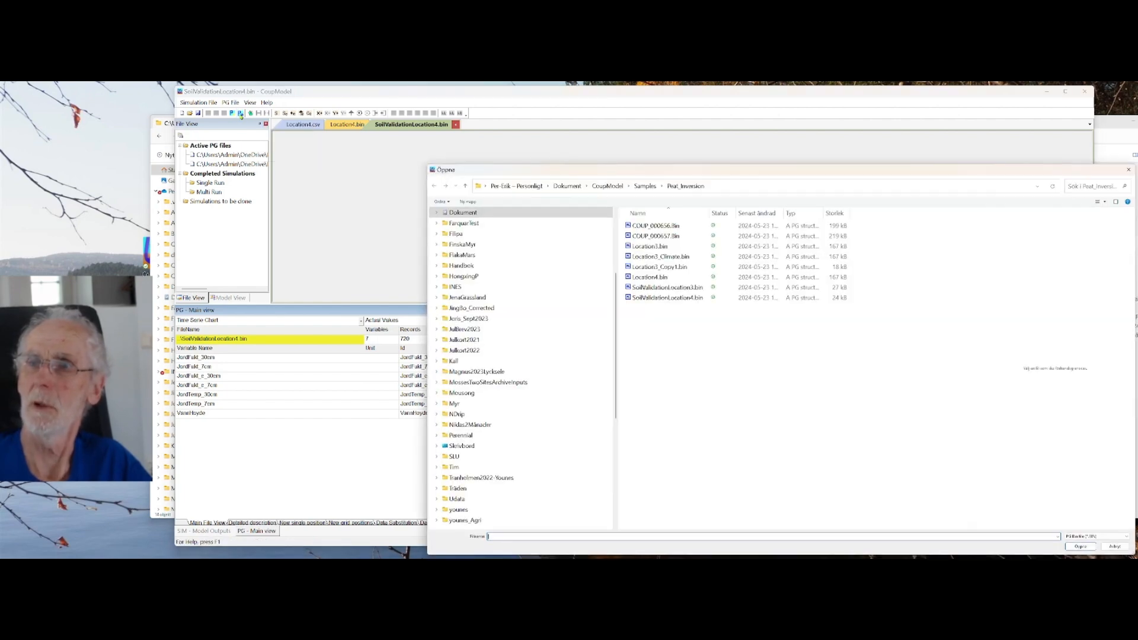
click(651, 289)
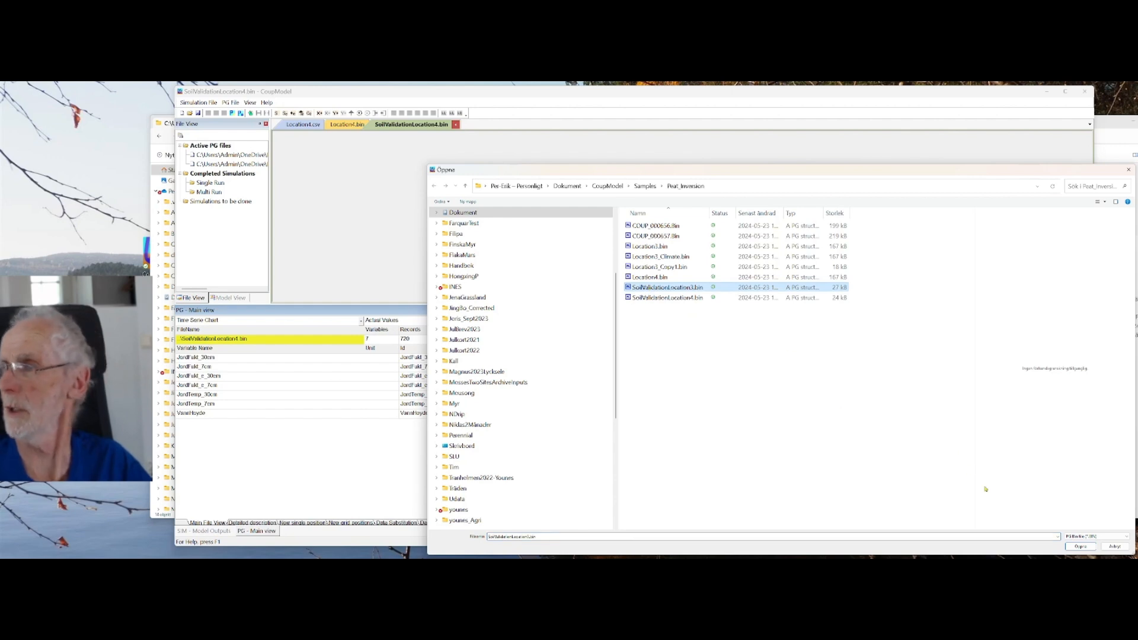
click(1079, 547)
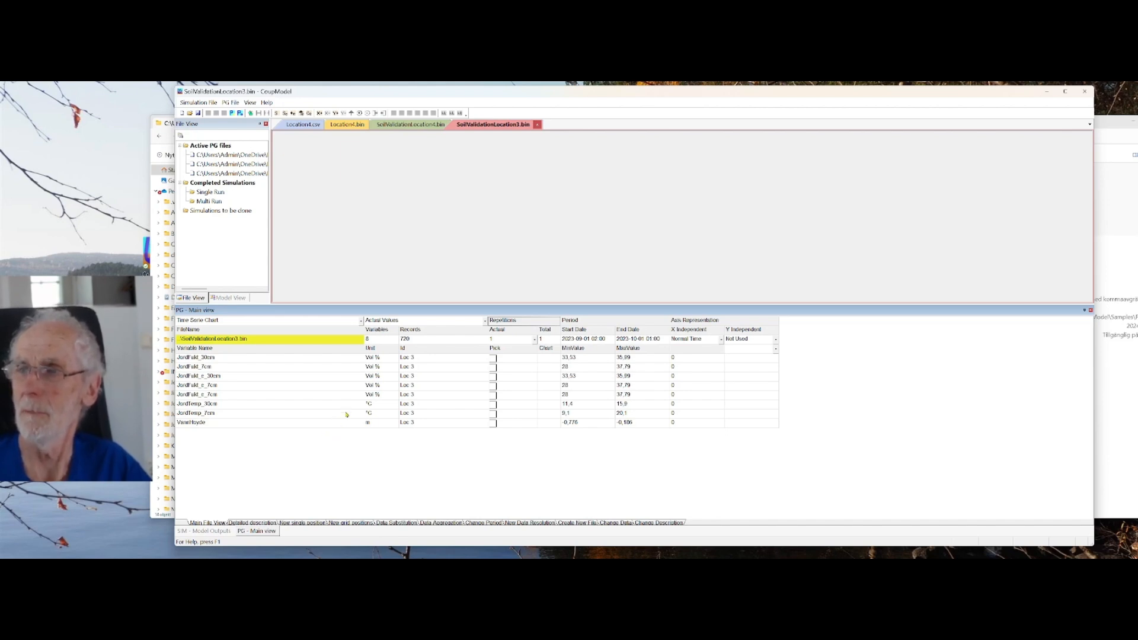
click(426, 125)
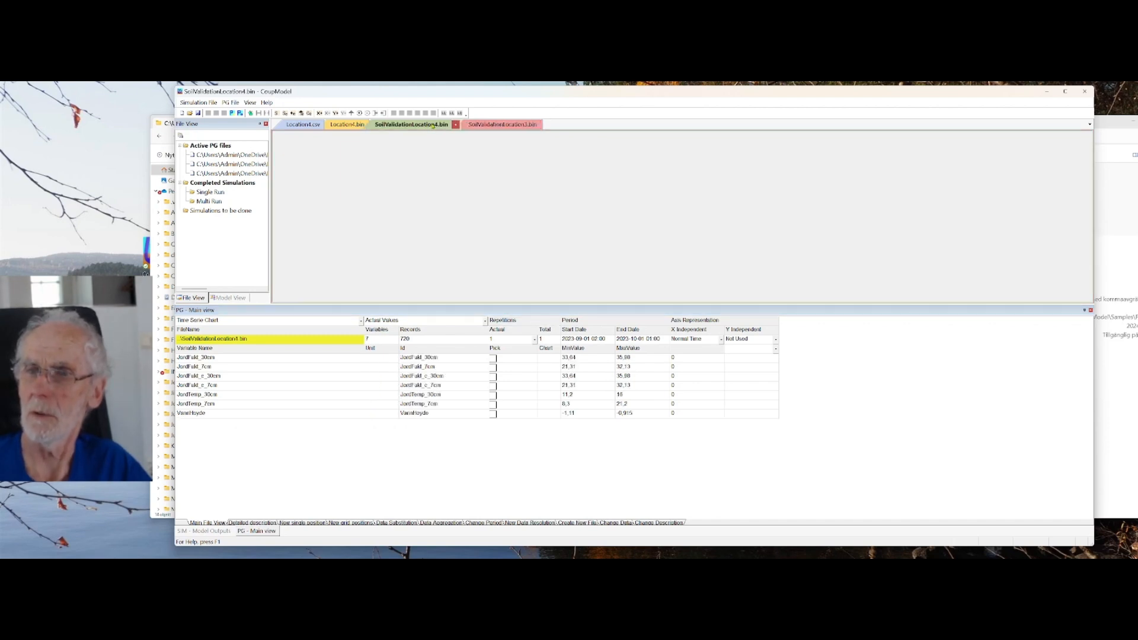
click(477, 125)
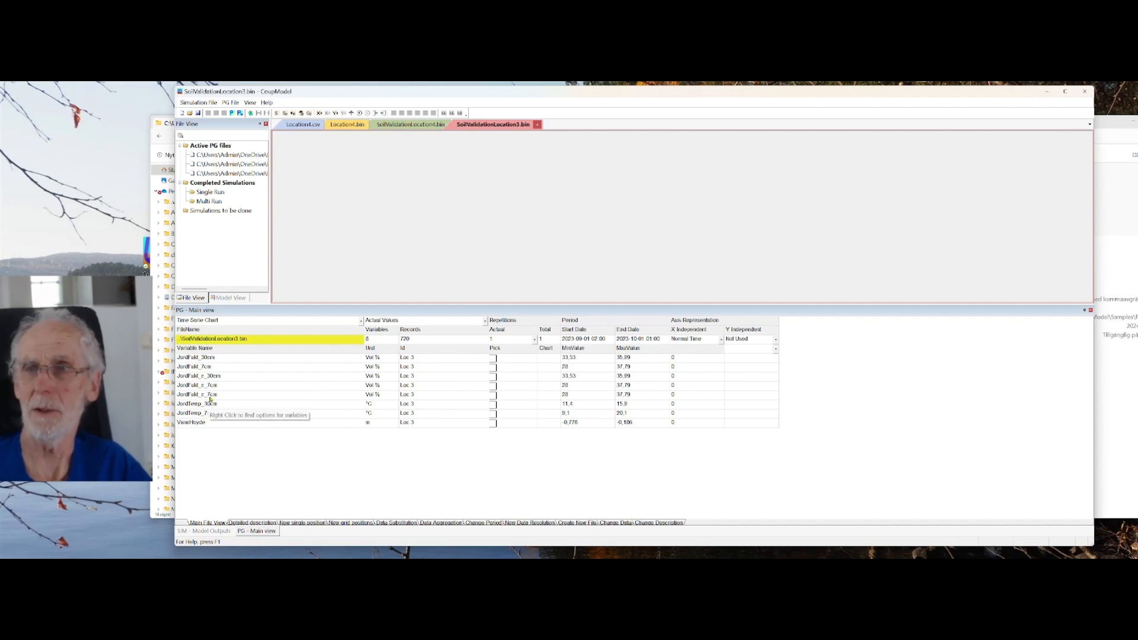
click(416, 126)
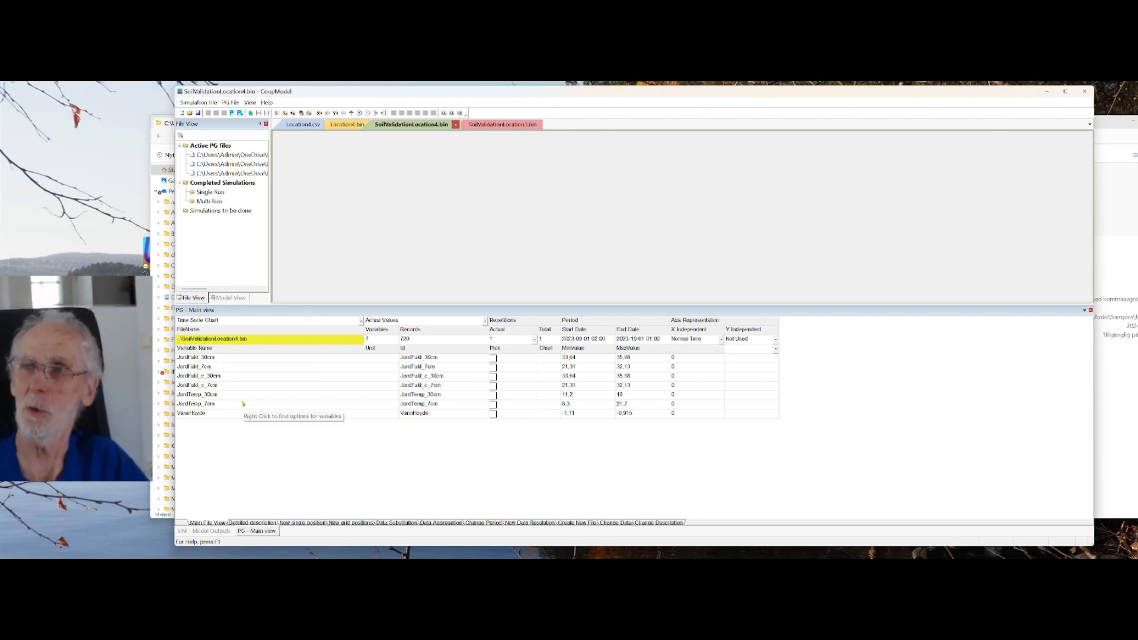
Step: In SoilValidationLocation3.bin, pick JordFukt and JordFukt_c at 30cm and 7cm, both JordTemp variables and VannHoyde, leaving out the duplicate JordFukt_c_7cm
click(496, 125)
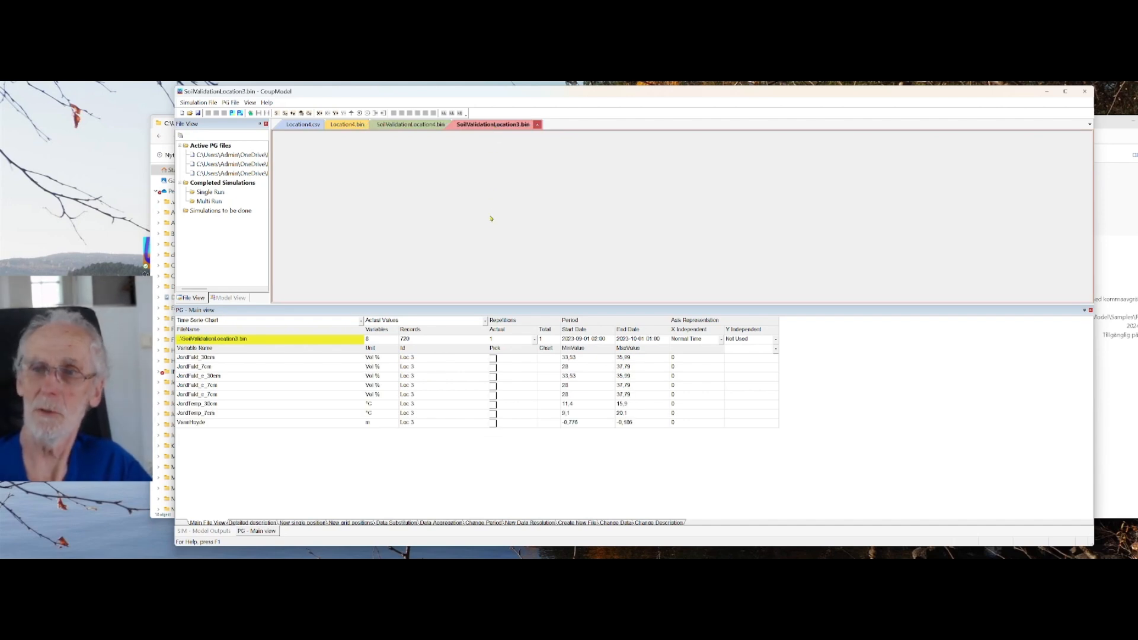
click(492, 360)
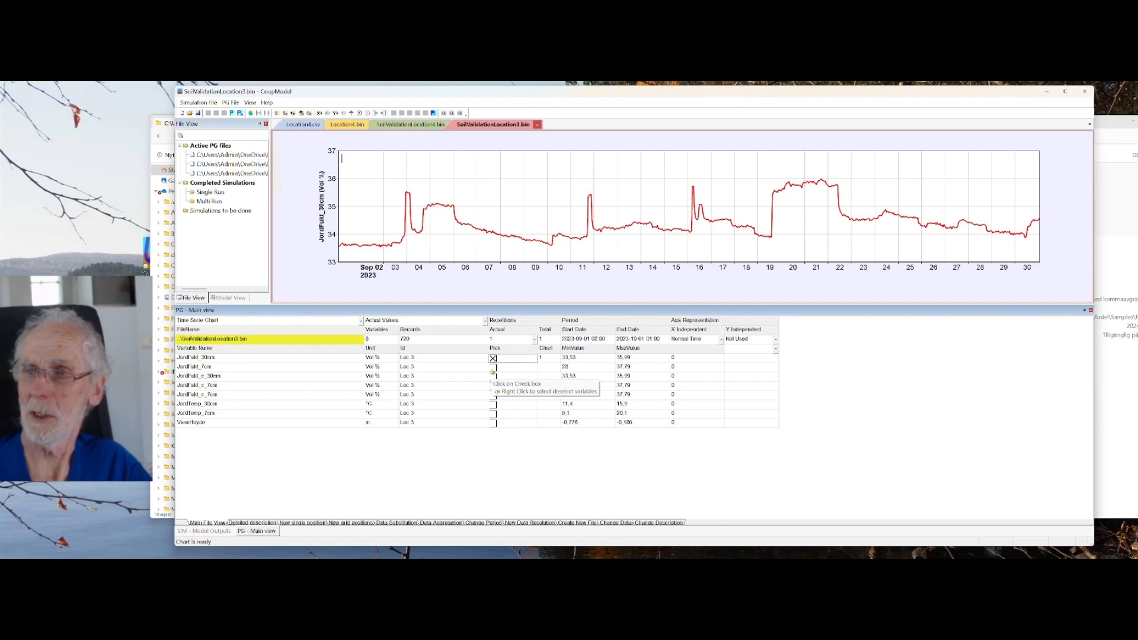
click(492, 368)
click(493, 377)
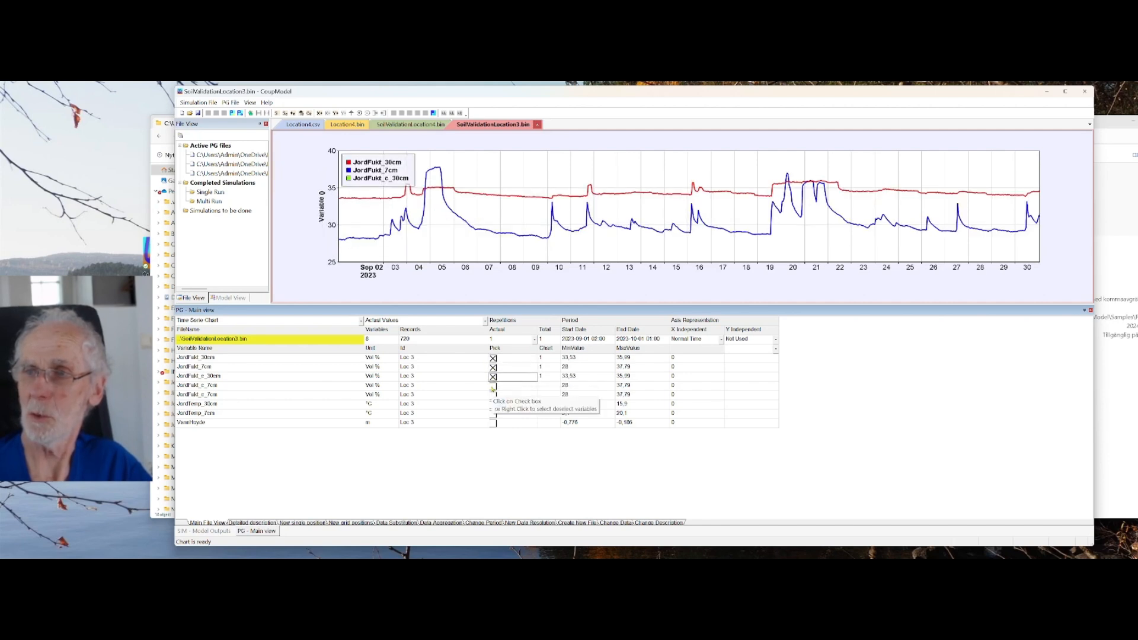
click(493, 386)
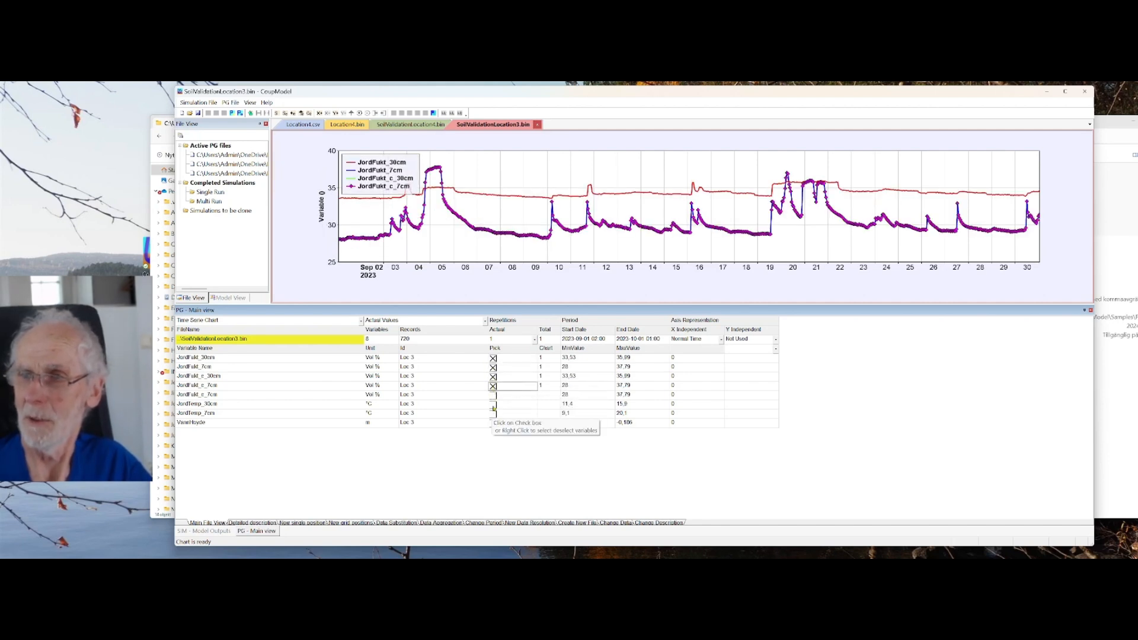
click(493, 405)
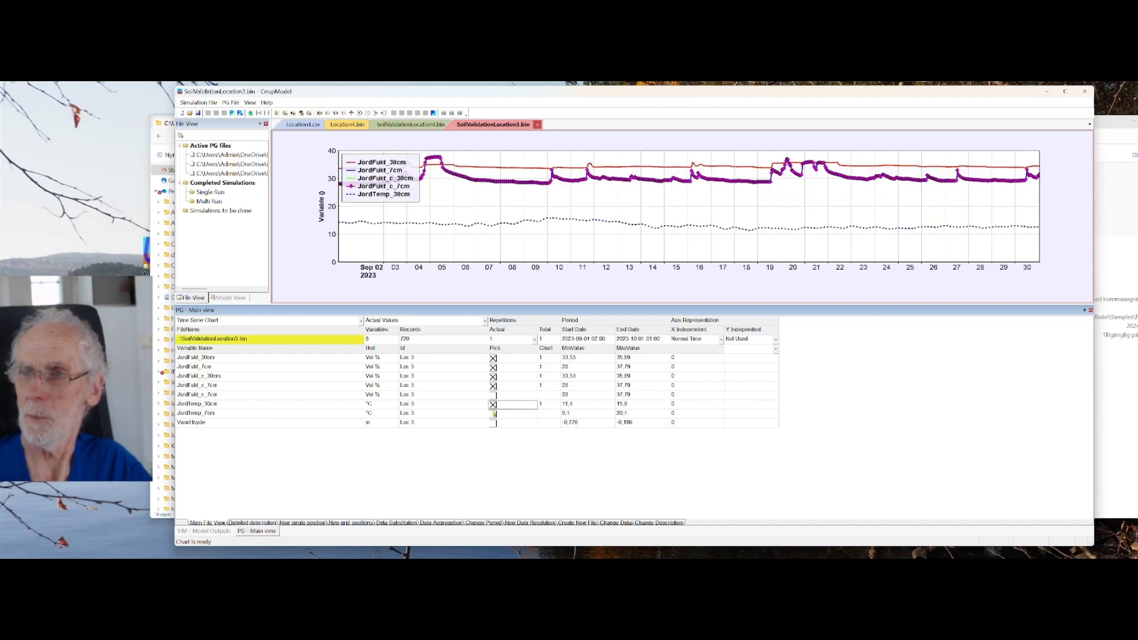
click(493, 414)
click(492, 423)
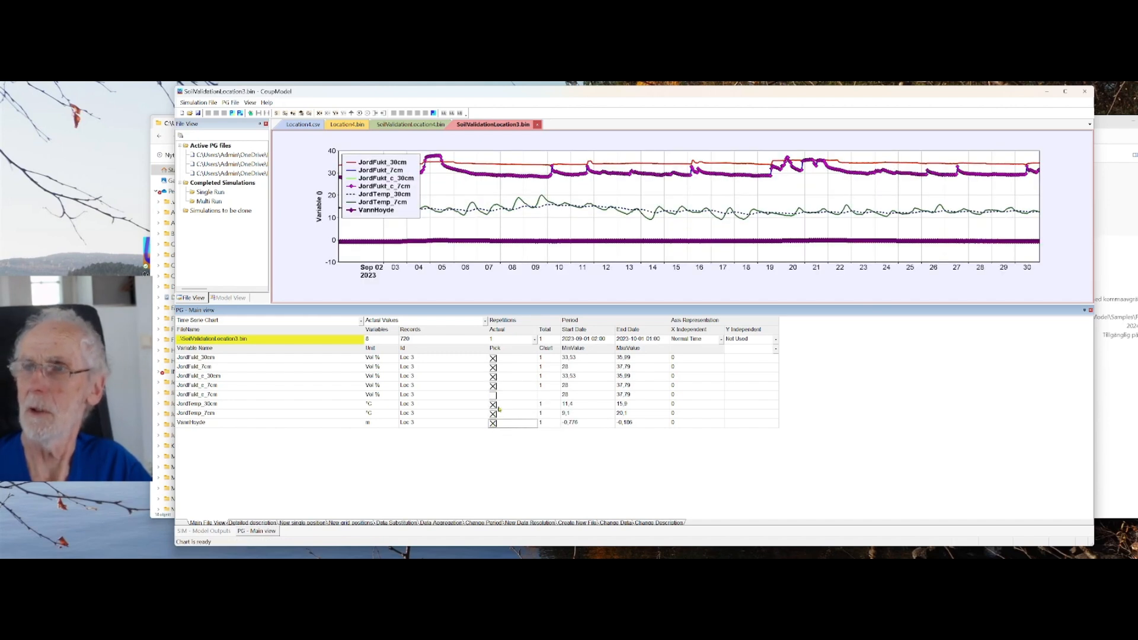
Step: Save the picked variables as a new PG file named SoilValidation3_C.bin and open it in a new window
click(434, 114)
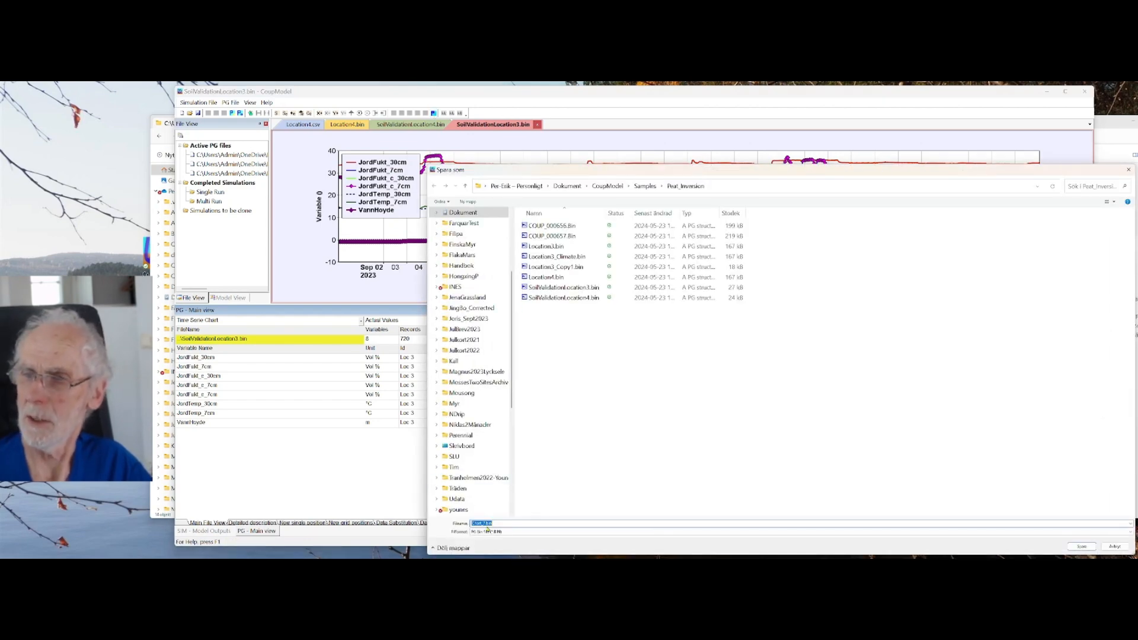
click(484, 523)
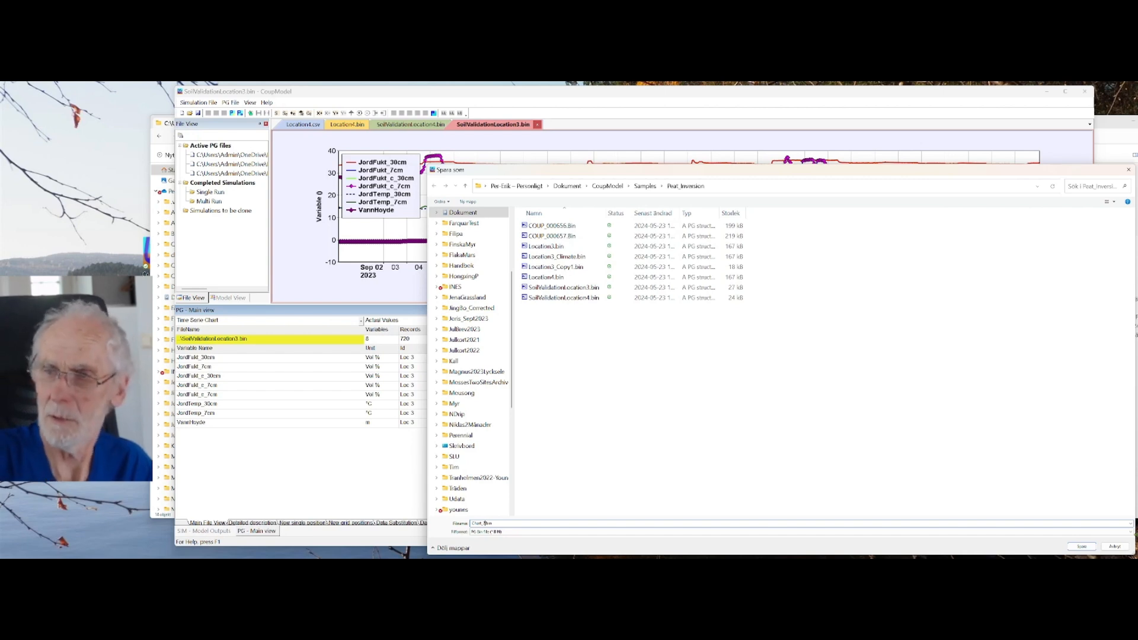
key(BackSpace)
key(BackSpace)
key(BackSpace)
key(BackSpace)
key(BackSpace)
key(BackSpace)
key(BackSpace)
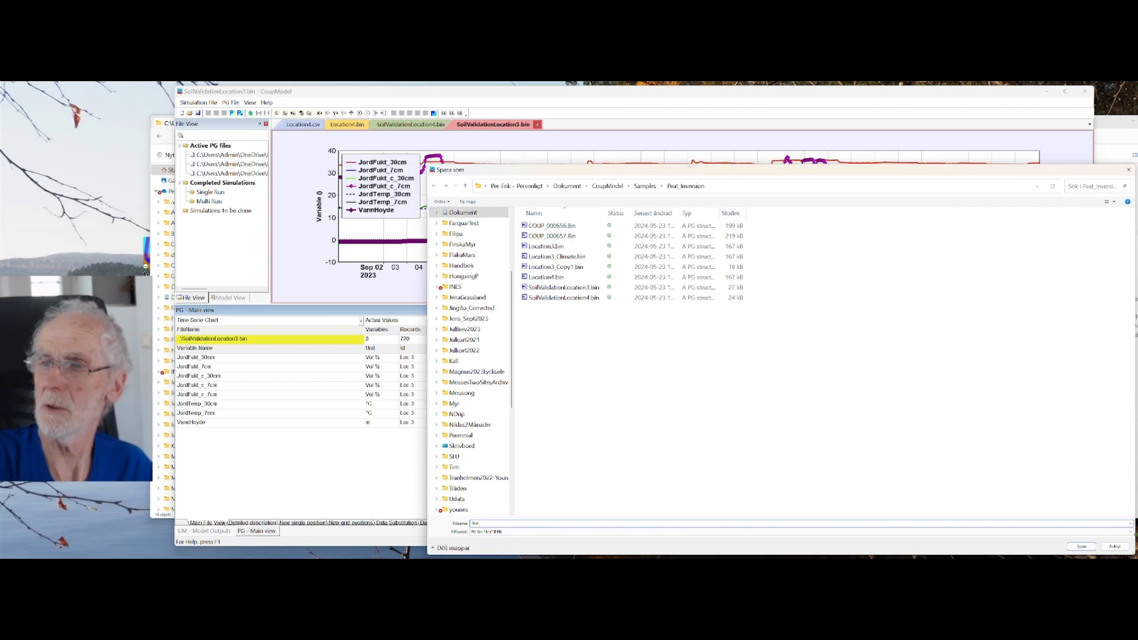
text(S)
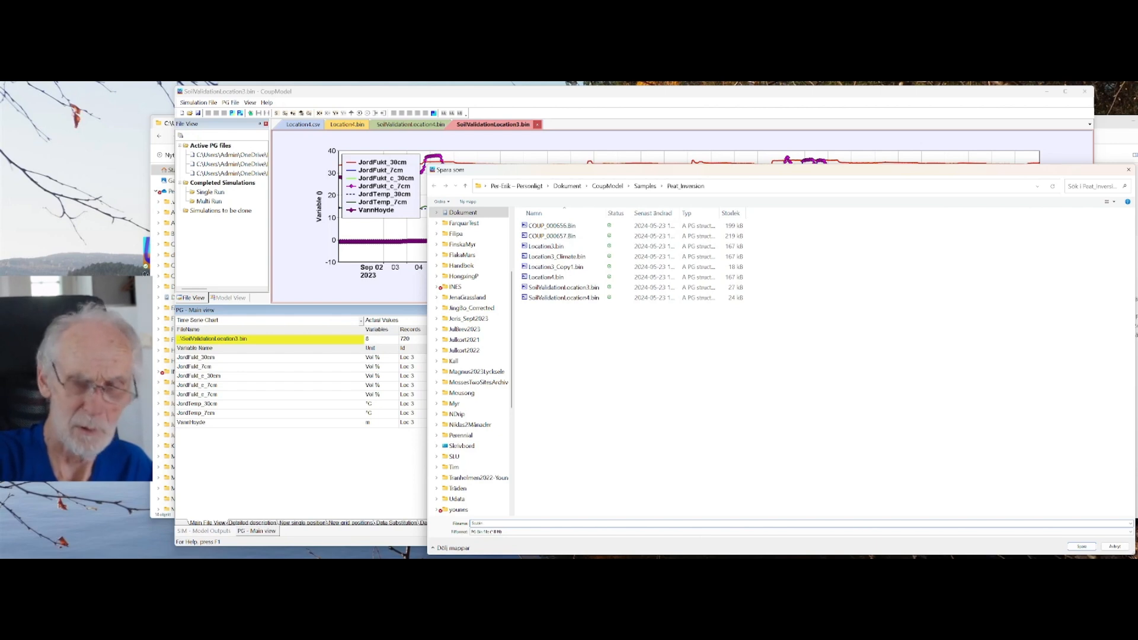
text(oilM)
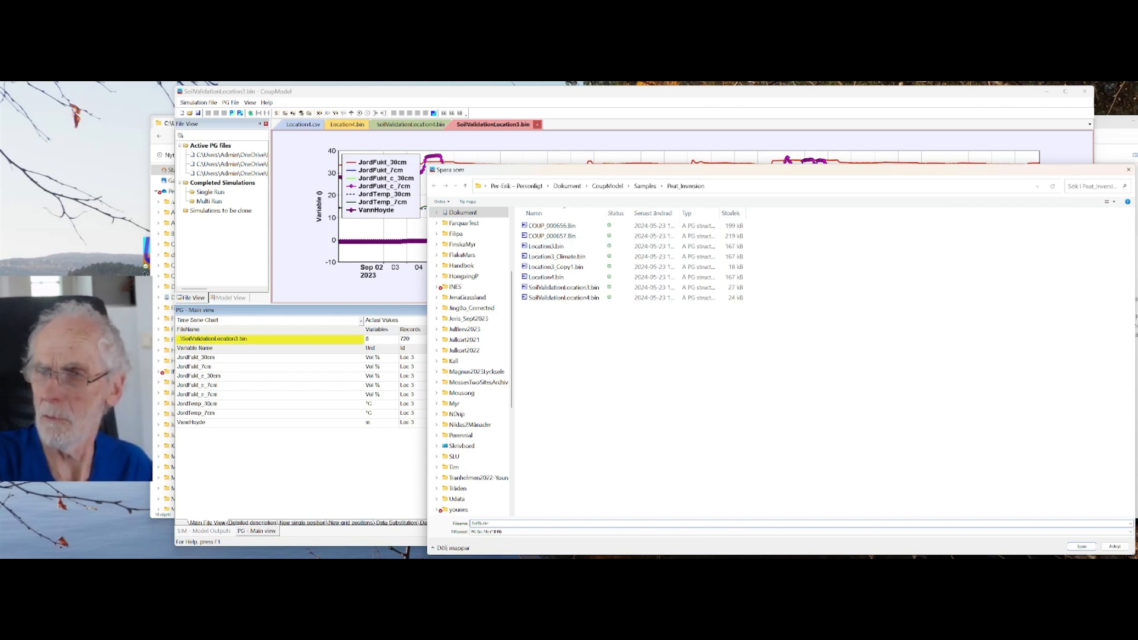
text(dataLoc3_C.bin)
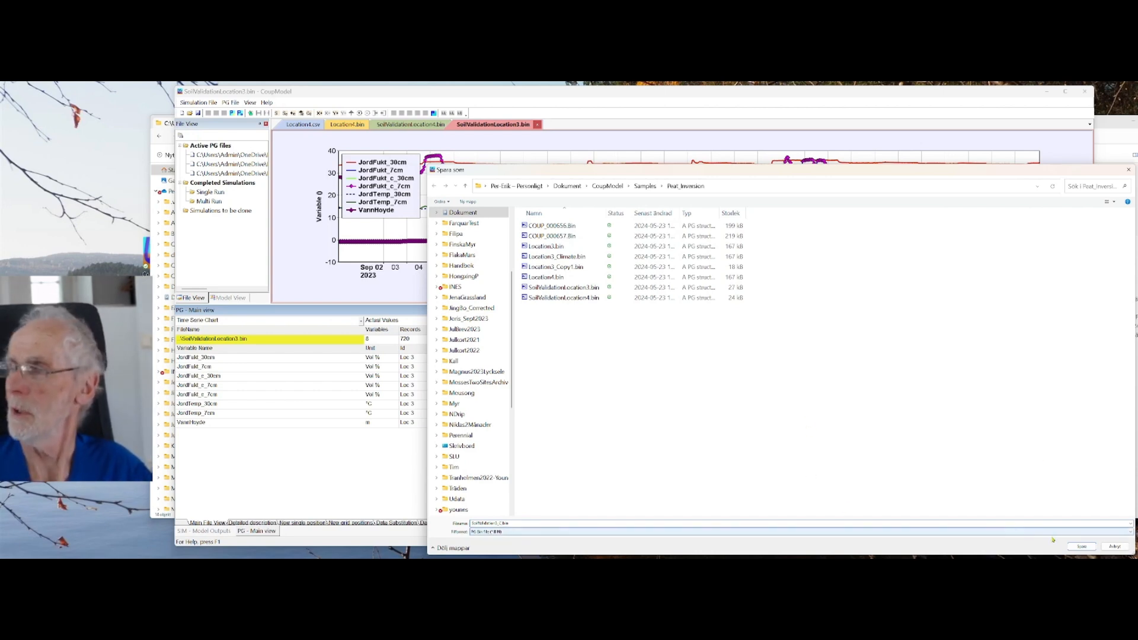
click(1082, 546)
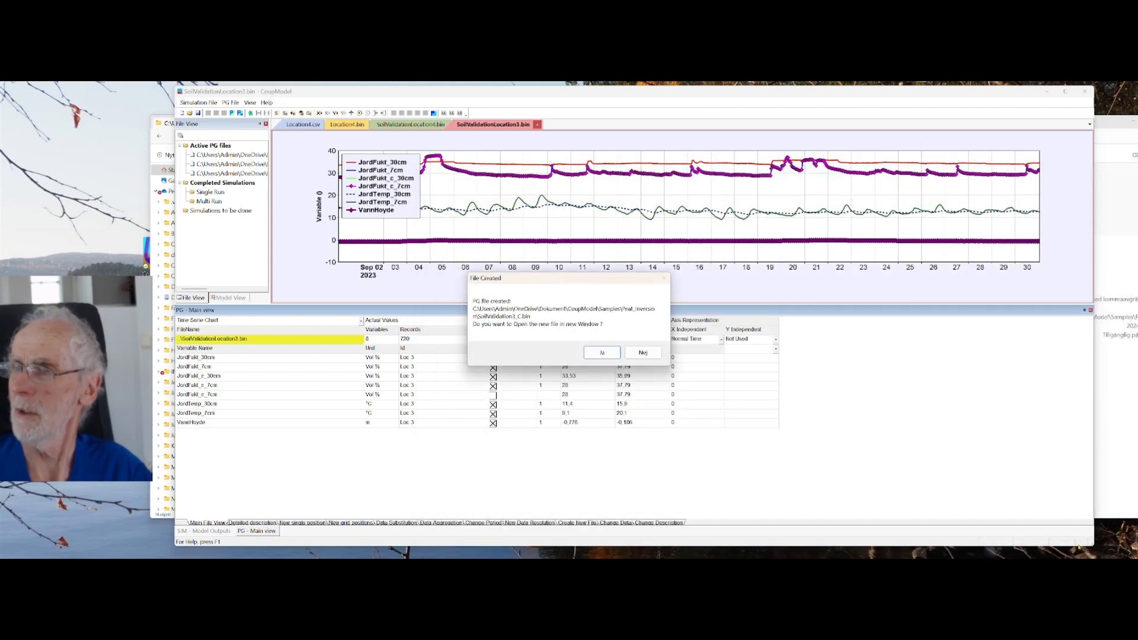
click(599, 353)
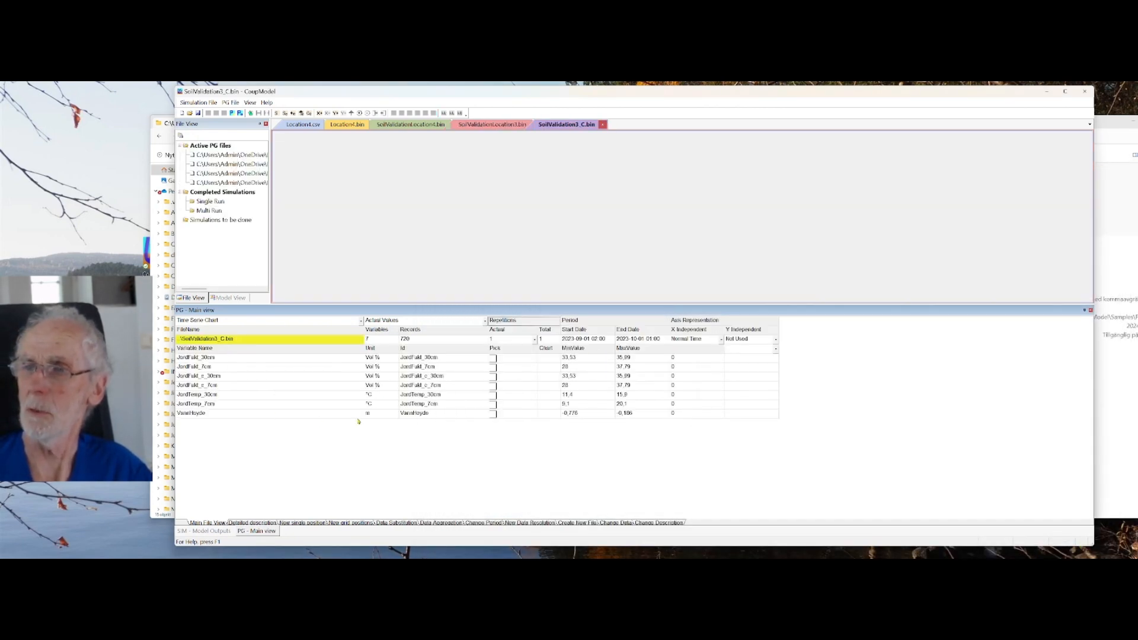
Step: Compare SoilValidationLocation4.bin with SoilValidation3_C.bin, and copy the units of all seven variables from the latter's variable descriptions
click(419, 127)
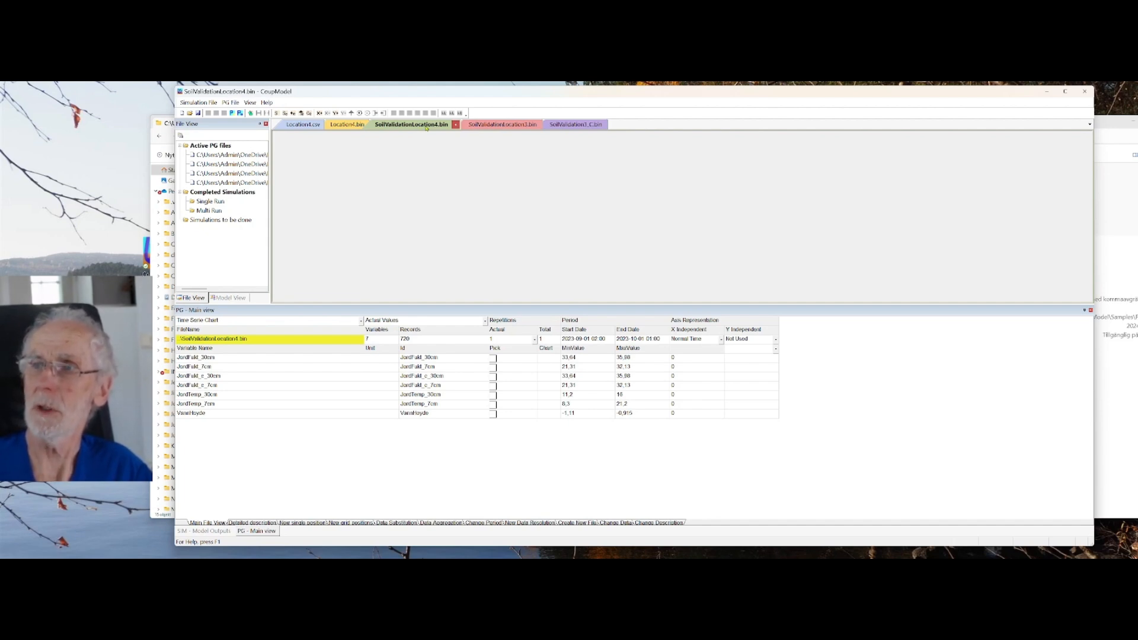
click(565, 125)
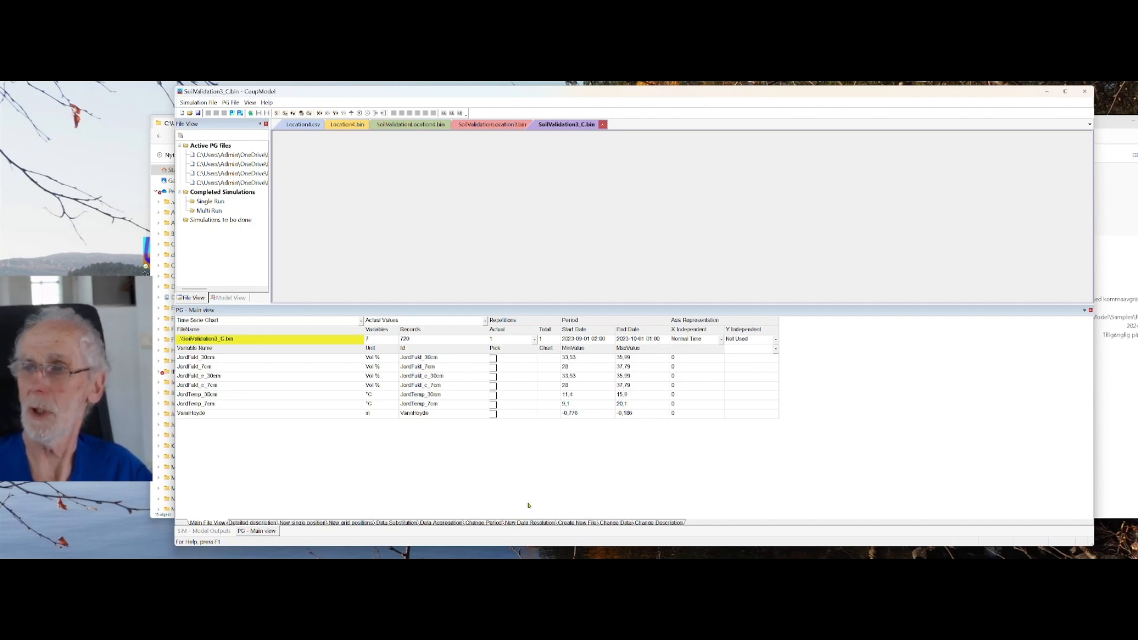
click(650, 524)
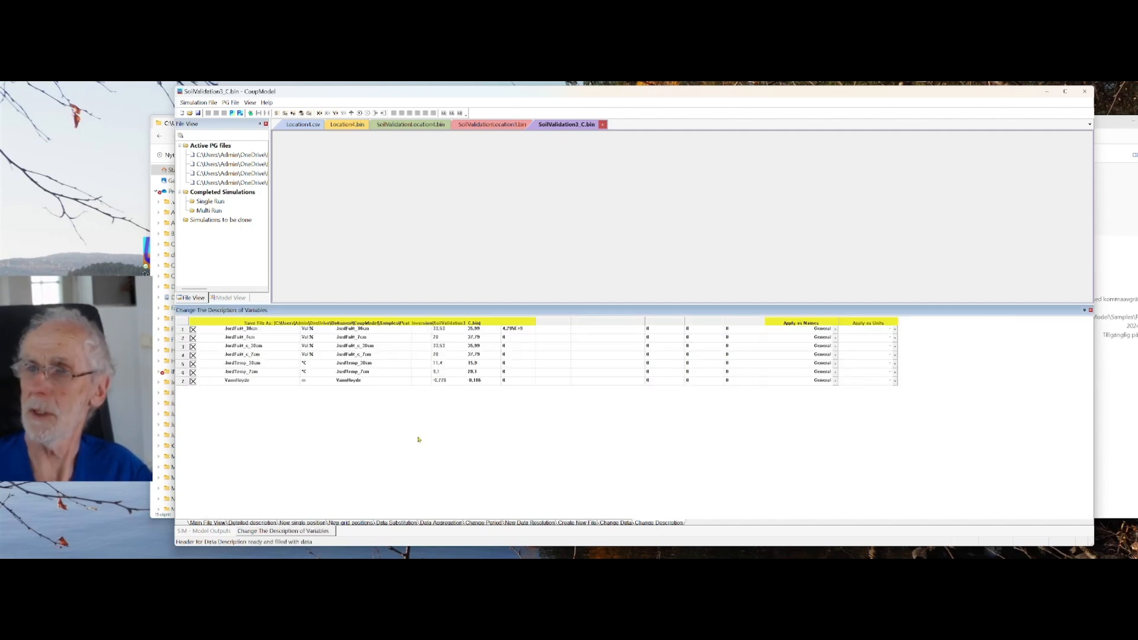
click(304, 335)
key(shift+Down)
key(shift+Down)
key(shift+Down)
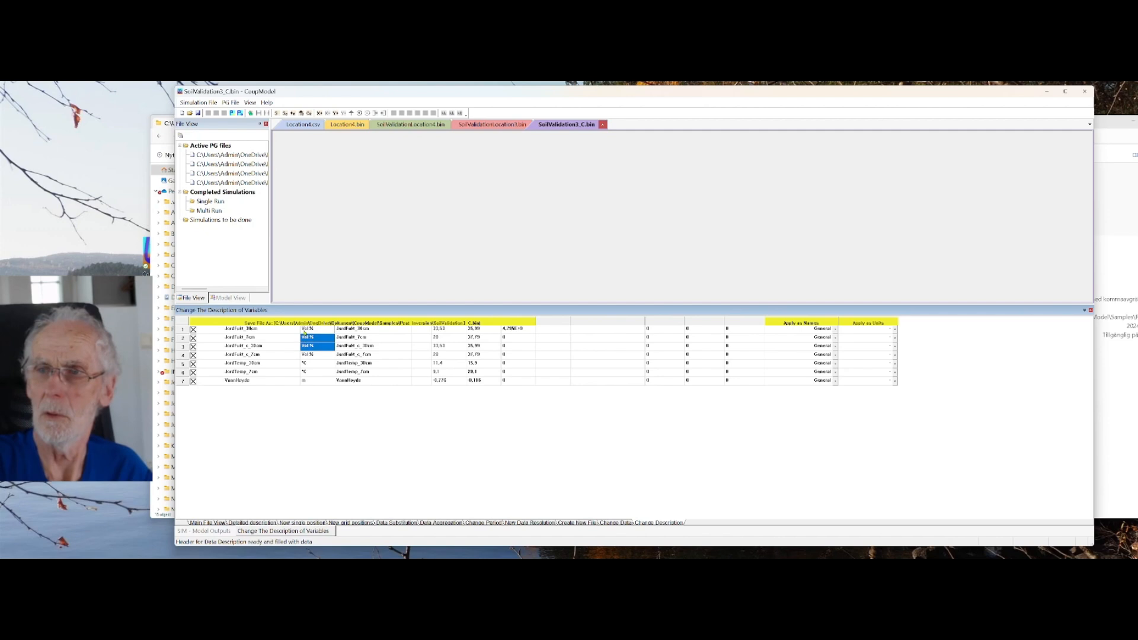
key(shift+Down)
key(shift+Down)
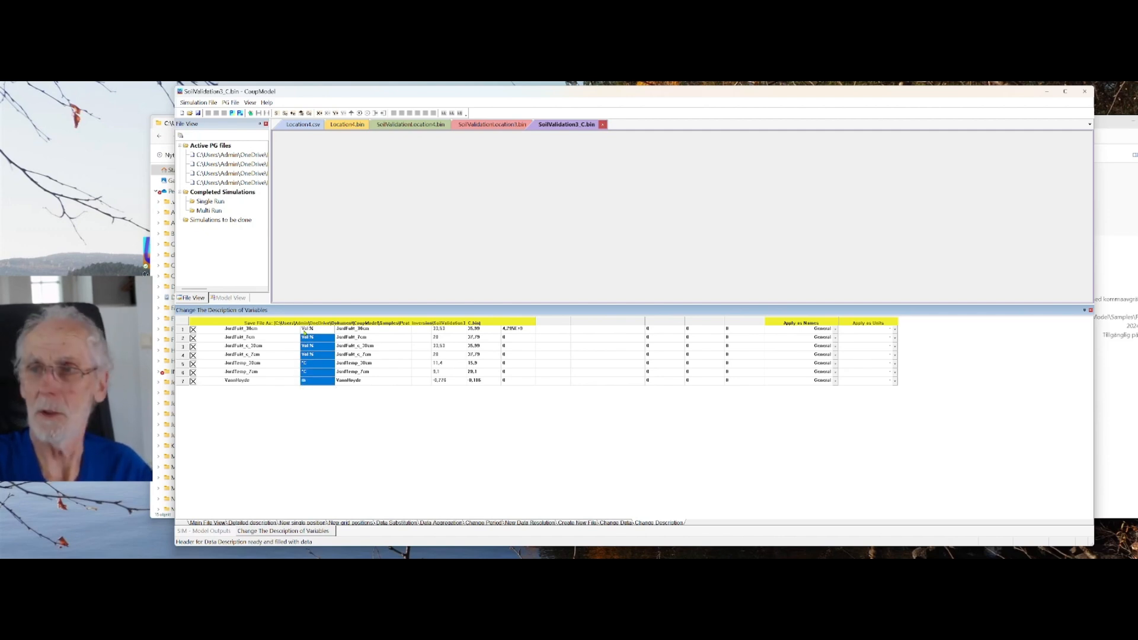
right_click(304, 333)
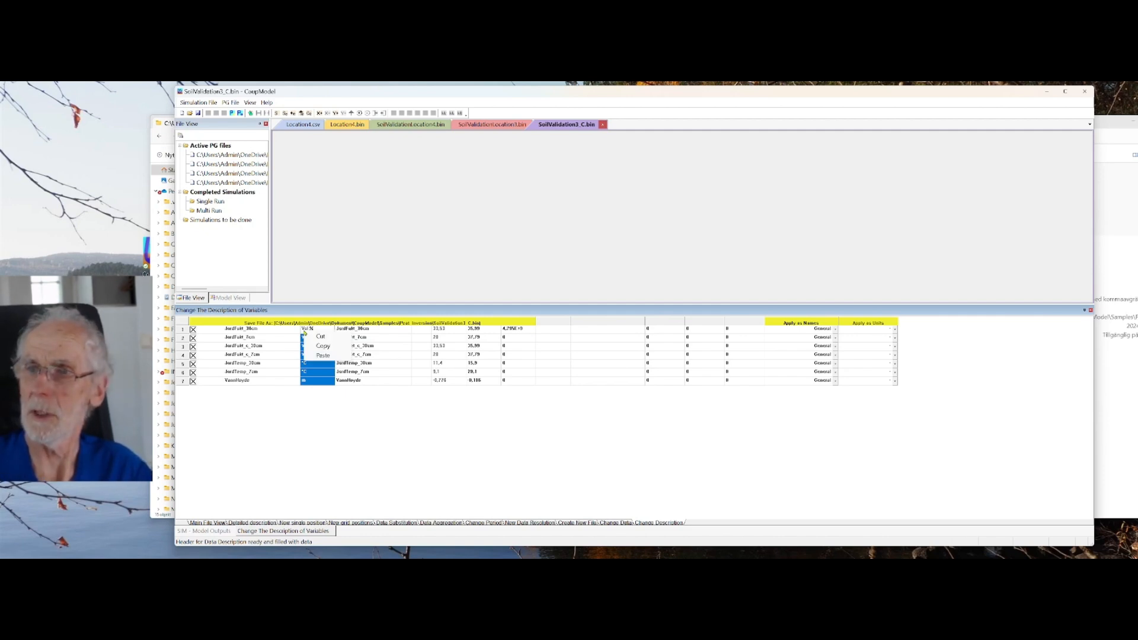
click(328, 346)
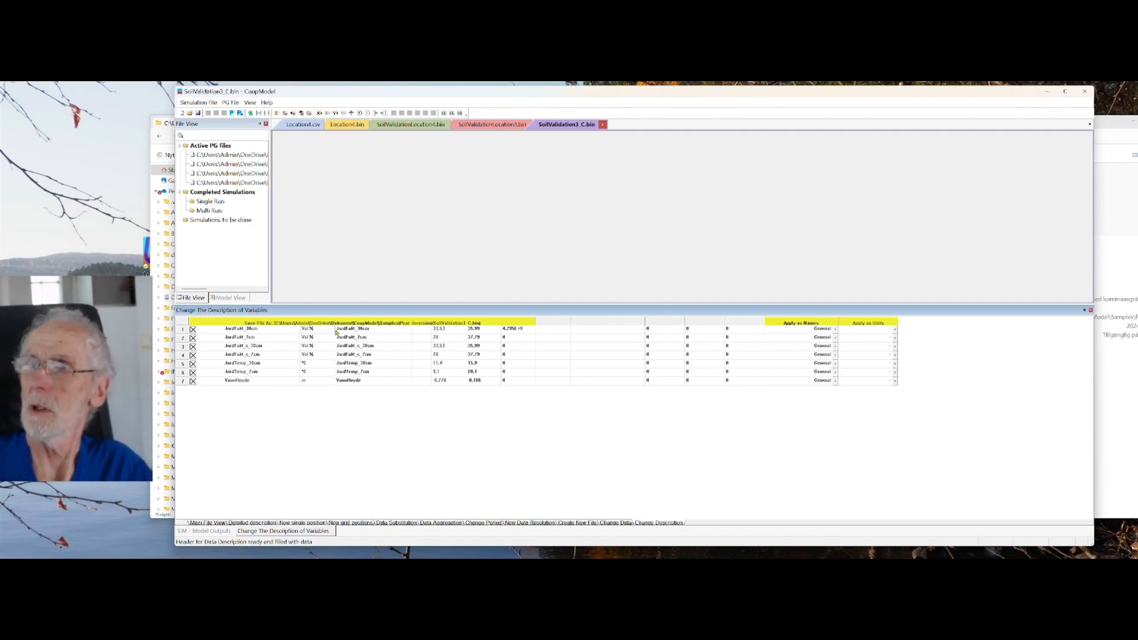
Step: Paste the copied units into the variable descriptions of SoilValidationLocation4.bin, starting from JordFukt_30cm
click(420, 125)
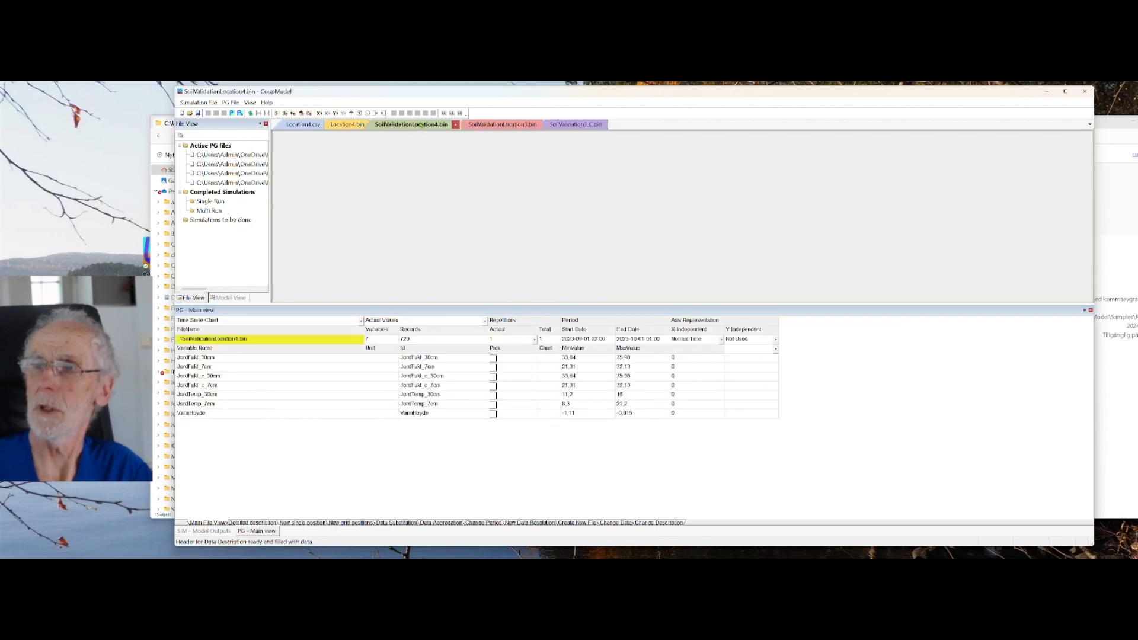
click(663, 524)
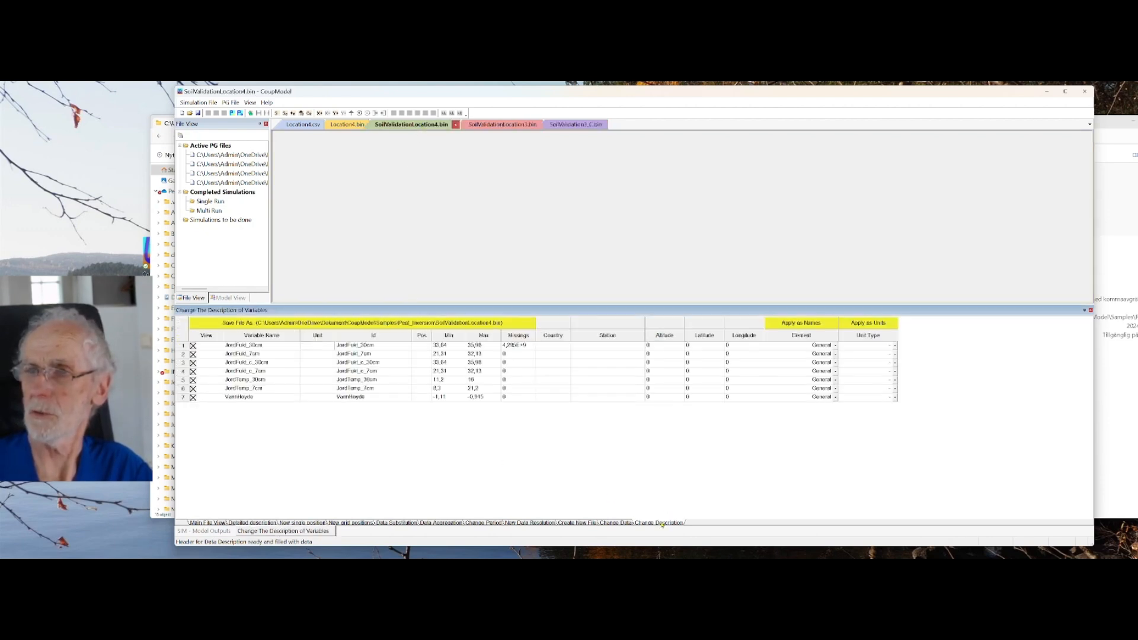
right_click(331, 350)
click(341, 372)
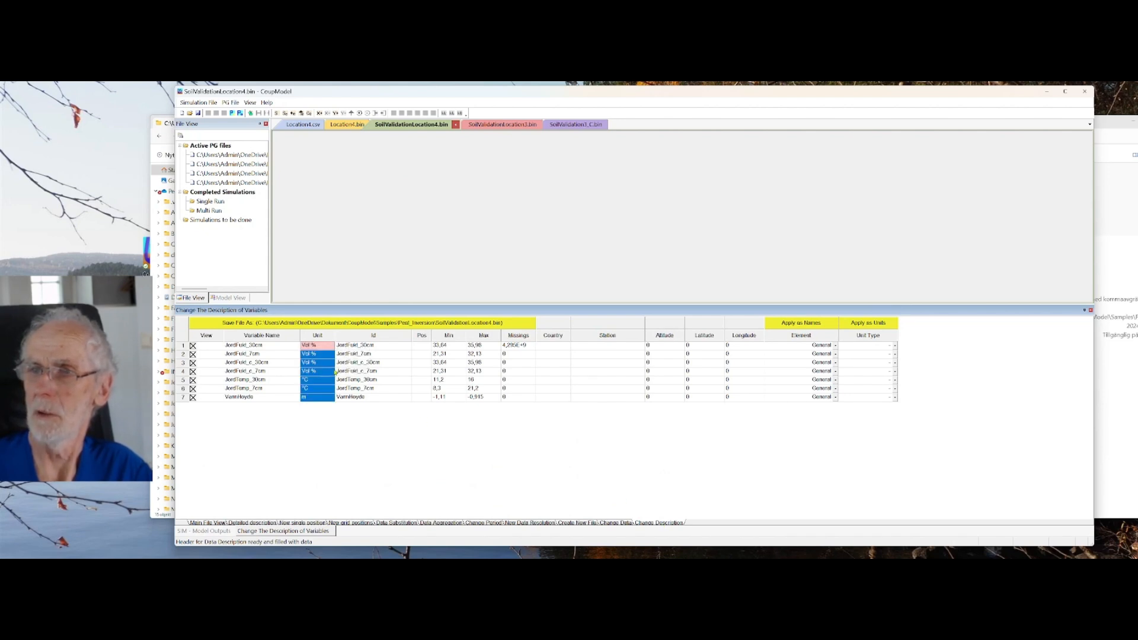
Step: Set the Id of JordFukt_30cm and JordFukt_7cm to Loc4 in SoilValidationLocation4.bin
click(358, 348)
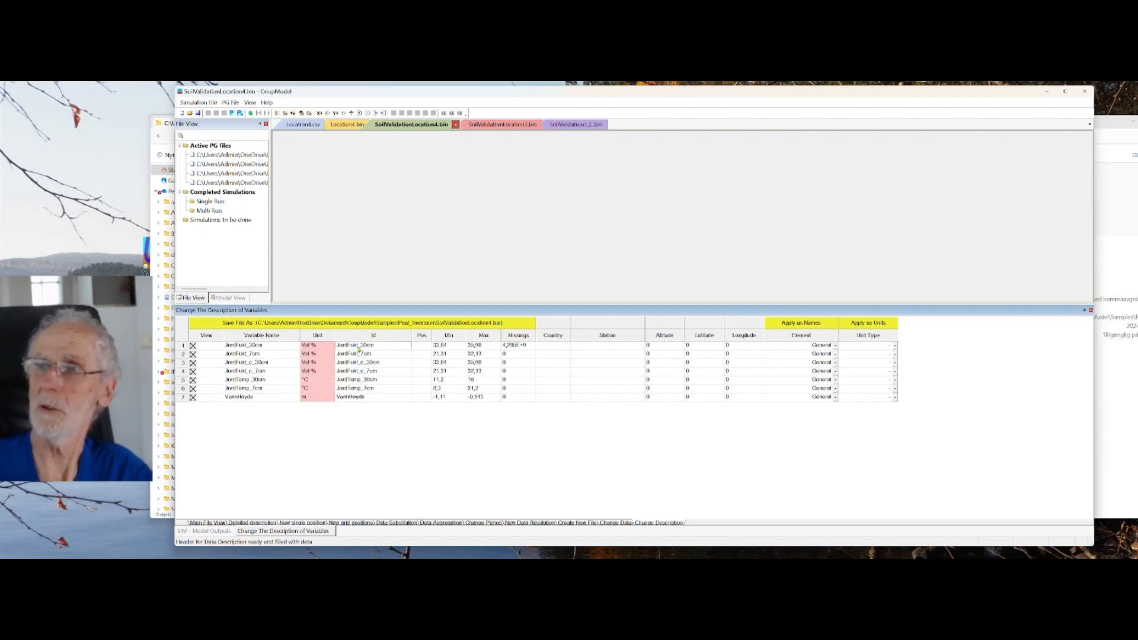
key(Delete)
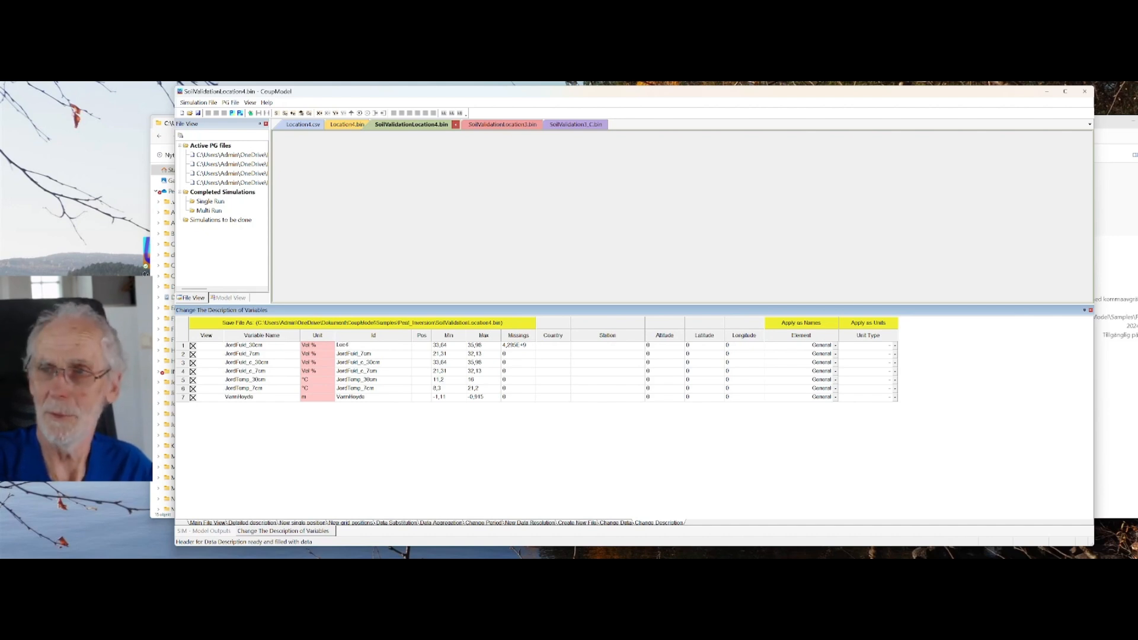
key(Return)
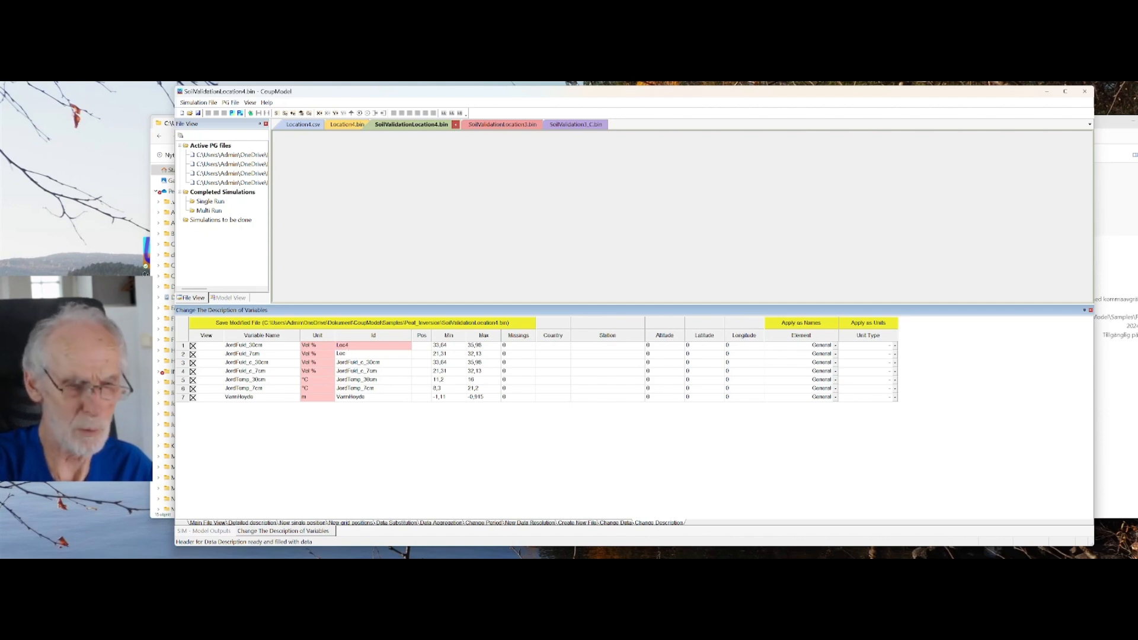
key(Return)
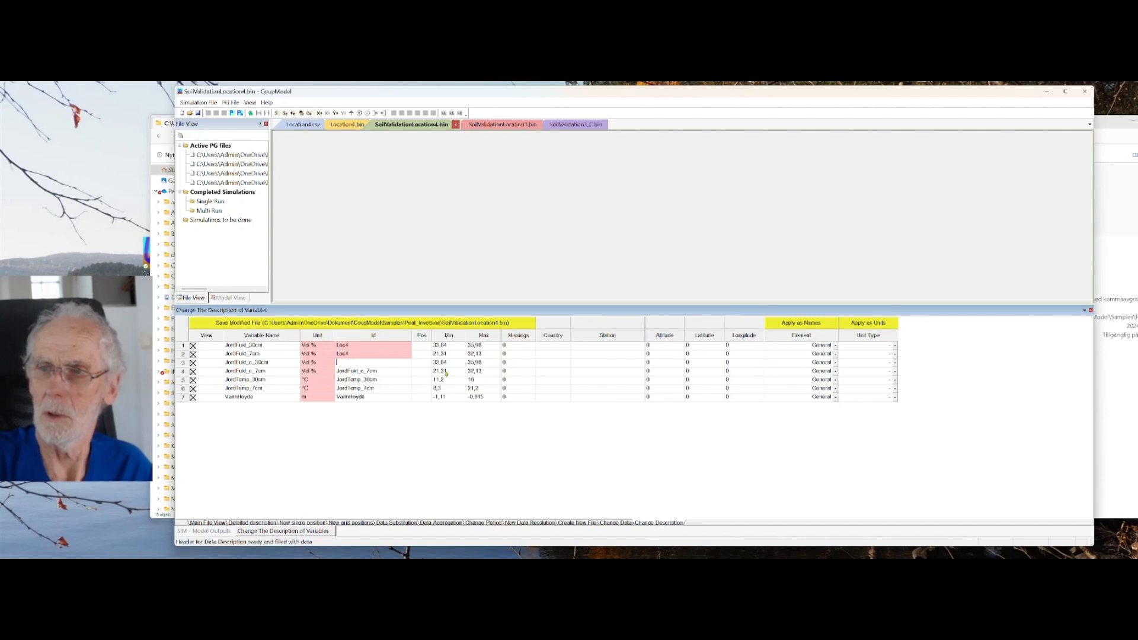
key(Up)
key(Up)
key(Down)
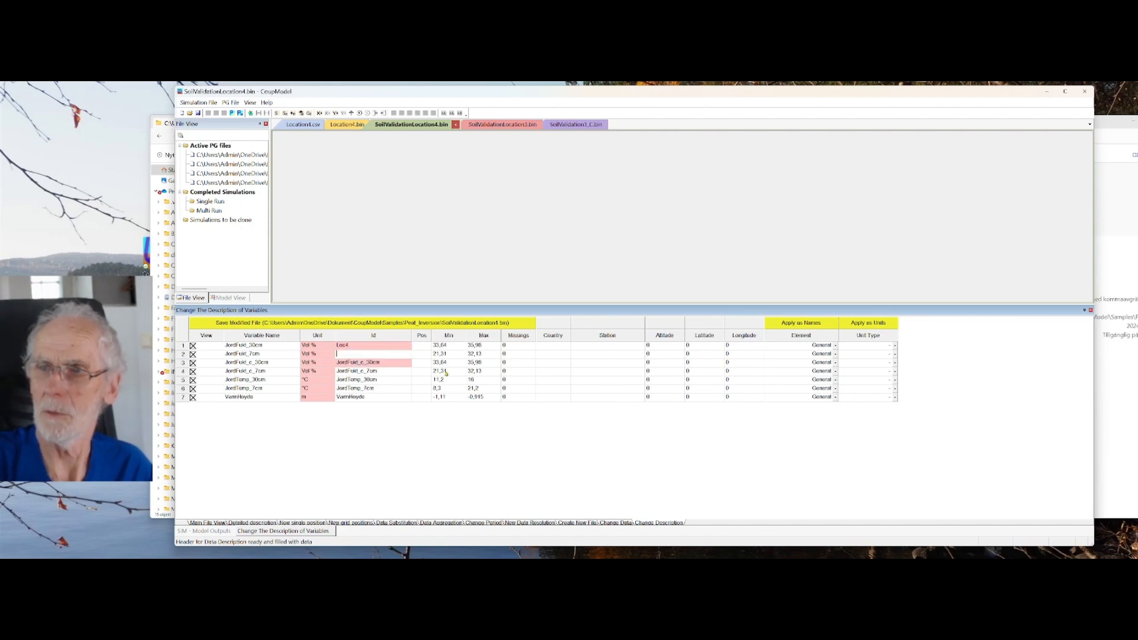
Step: Copy the two Loc4 Ids and paste them as the Ids of JordFukt_c_30cm and JordFukt_c_7cm
click(353, 348)
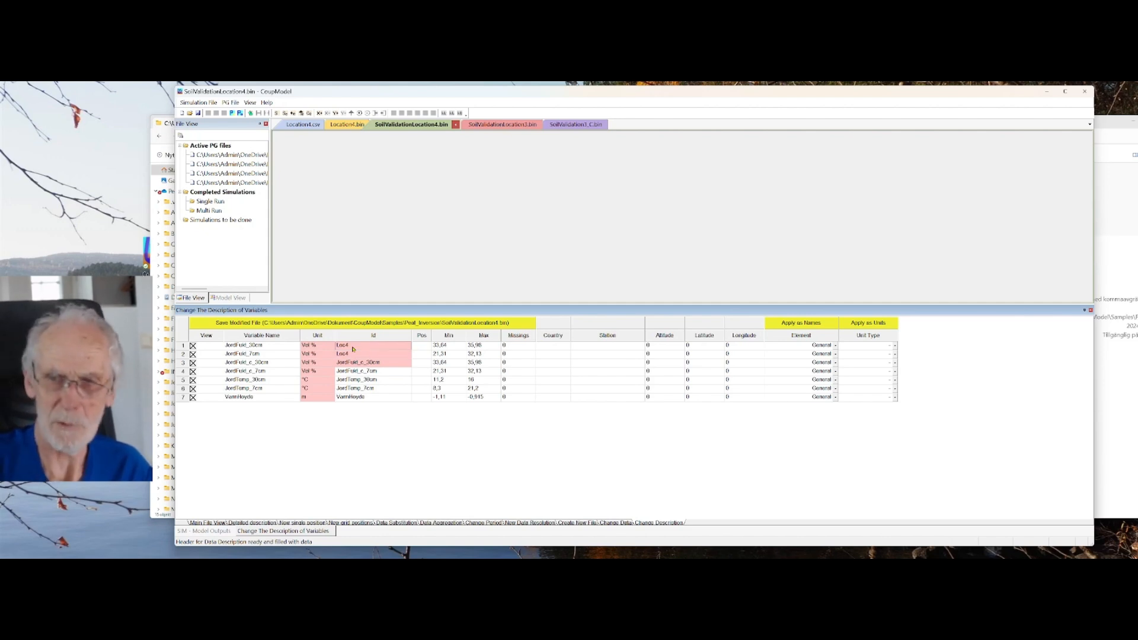
key(Down)
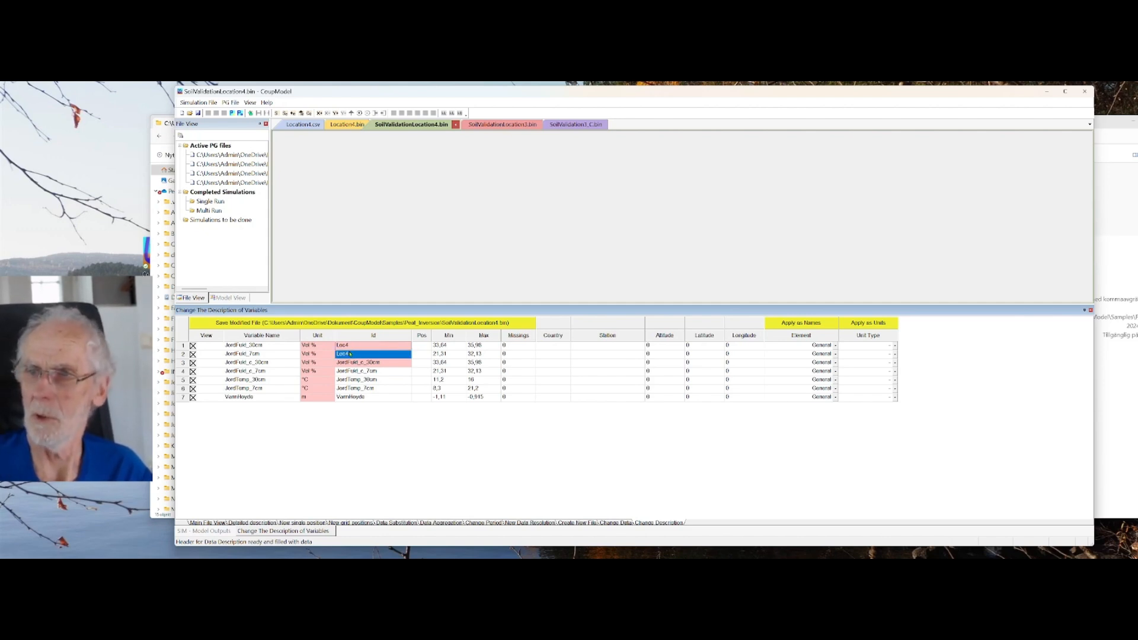
right_click(351, 349)
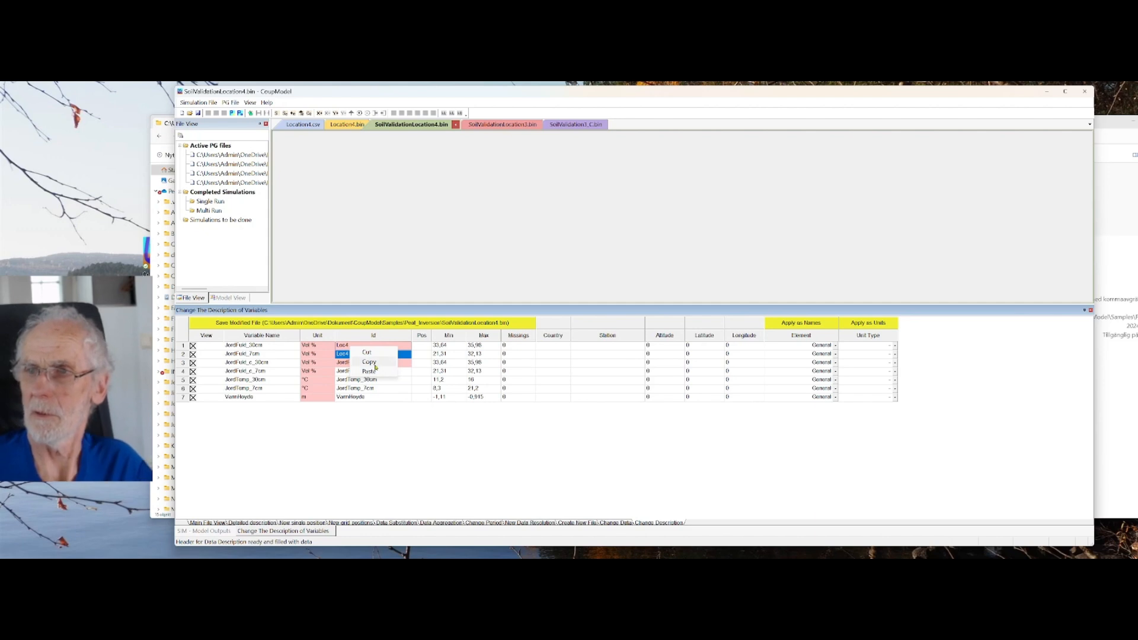
click(370, 361)
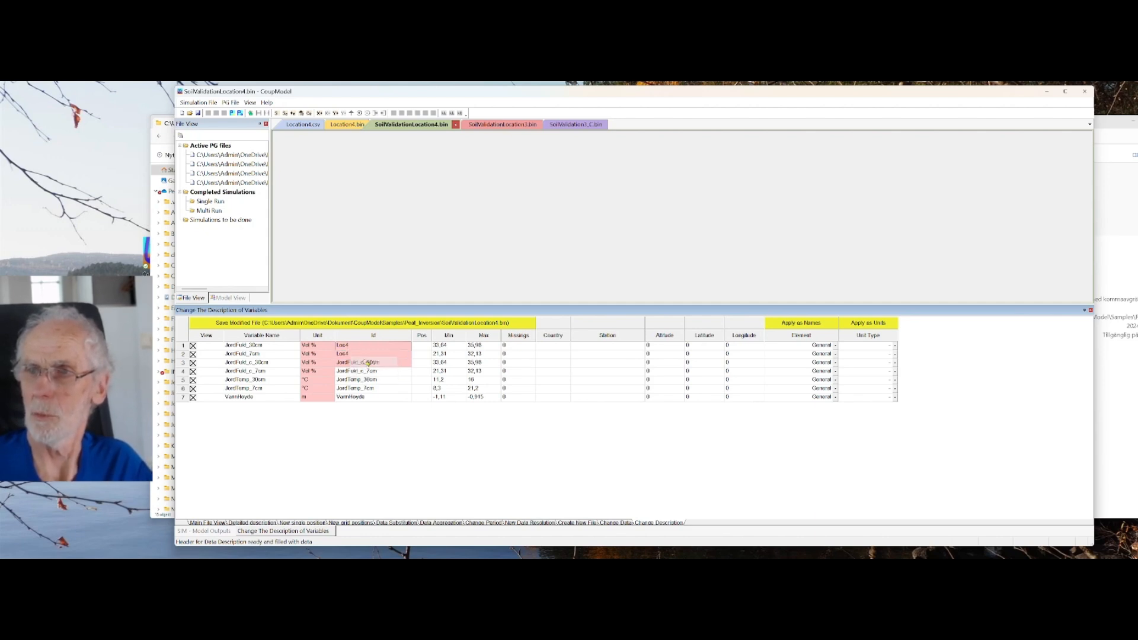
right_click(353, 364)
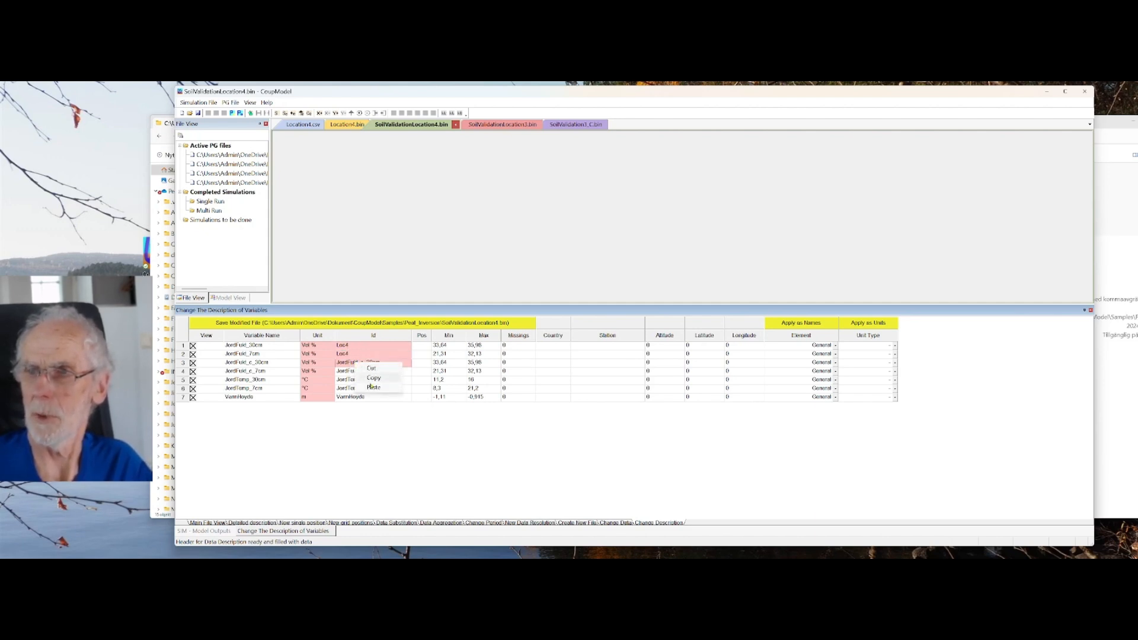
click(370, 388)
click(363, 384)
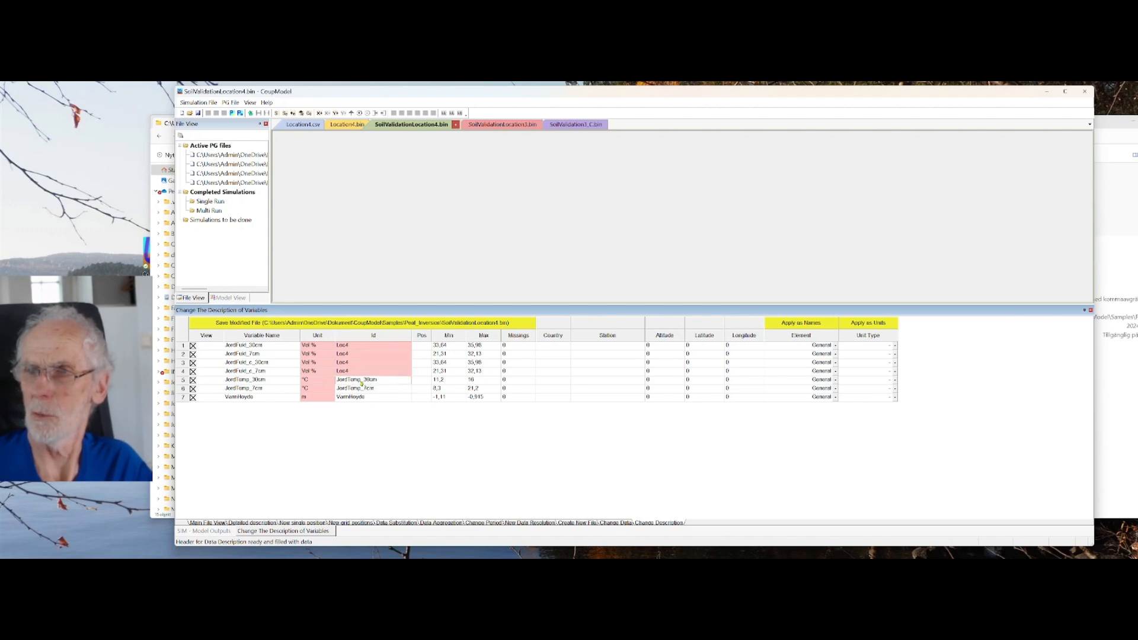
Step: Paste Loc4 as the Ids of JordTemp_30cm, JordTemp_7cm and VannHoyde, and save the modified SoilValidationLocation4.bin under the same name
right_click(362, 383)
click(377, 406)
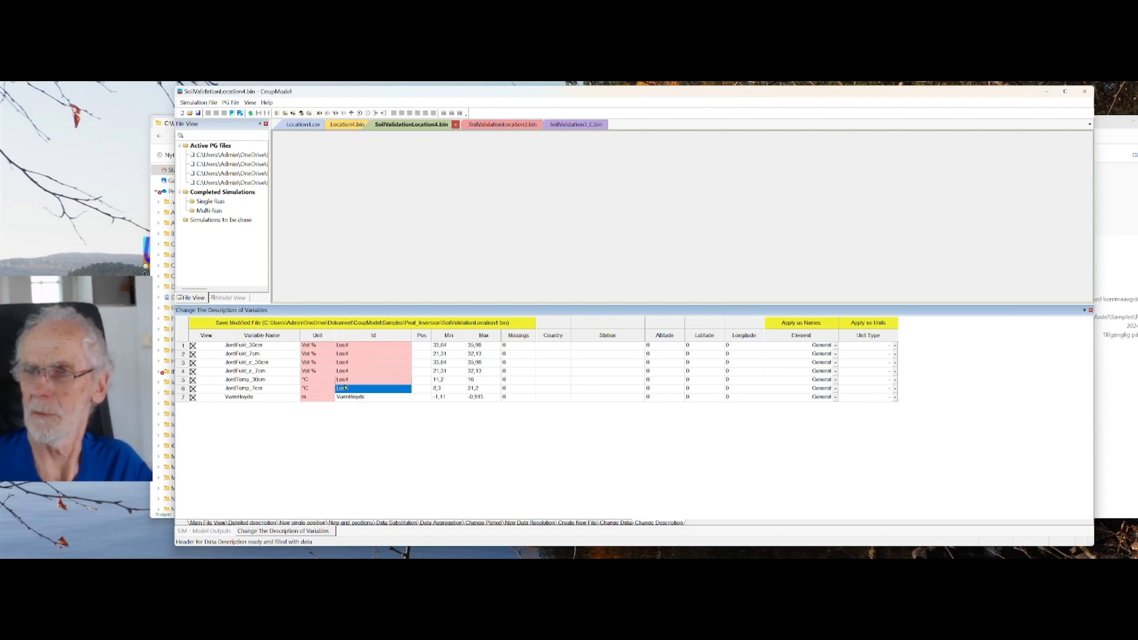
click(343, 384)
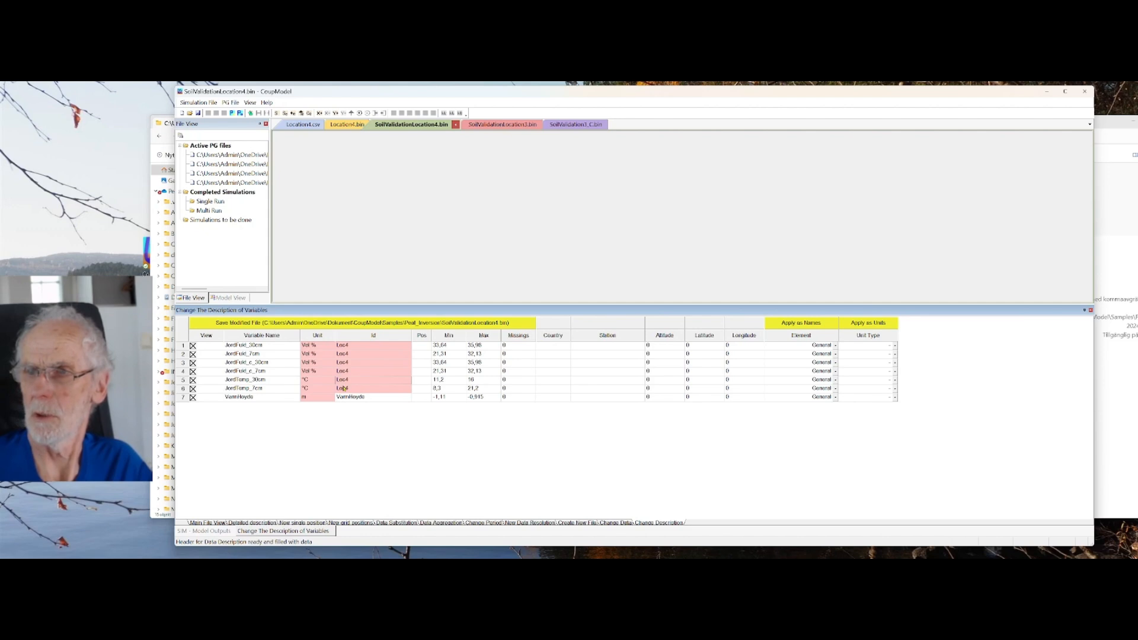
right_click(345, 396)
click(358, 411)
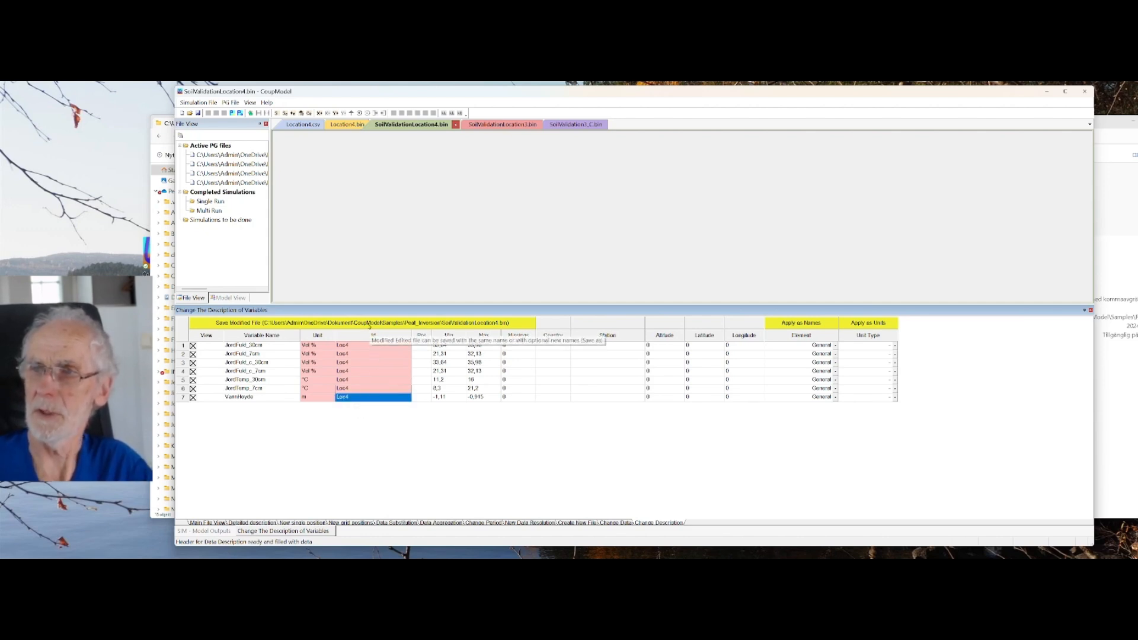
click(369, 324)
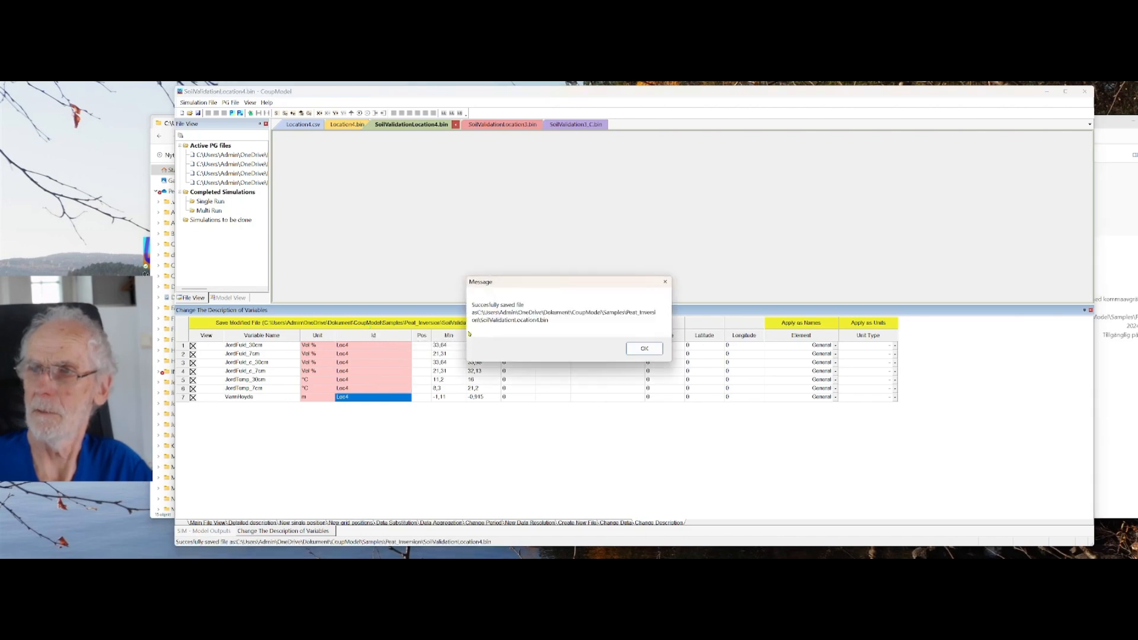
click(636, 351)
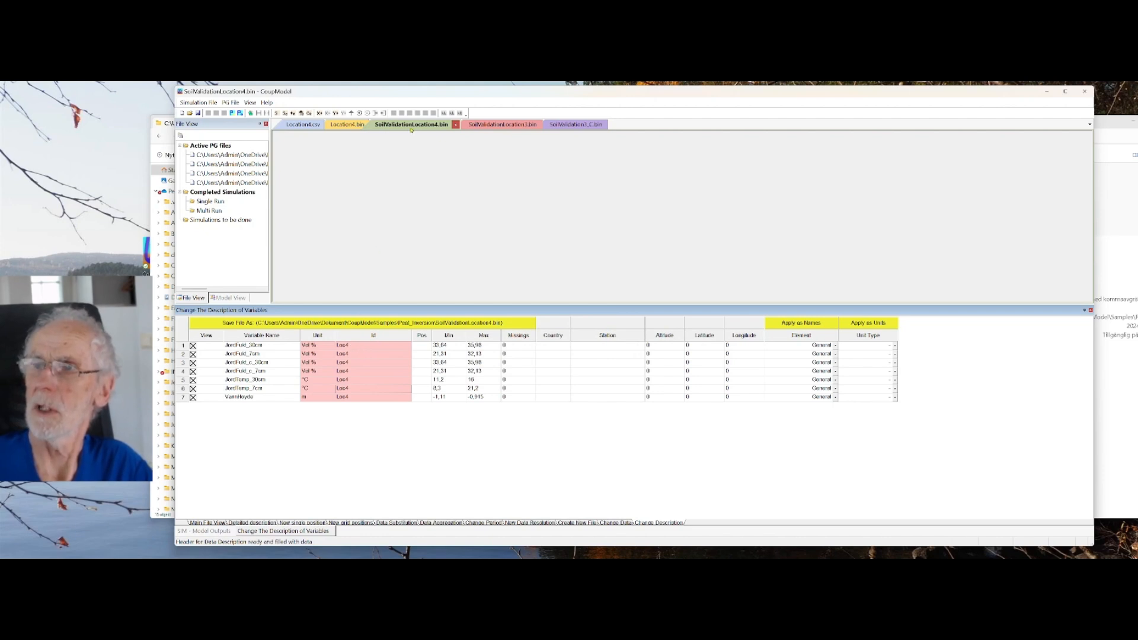
Step: In the variable descriptions of SoilValidation3_C.bin, paste the copied Ids from JordFukt_30cm downward and set the JordFukt_30cm Id to Loc3
click(564, 126)
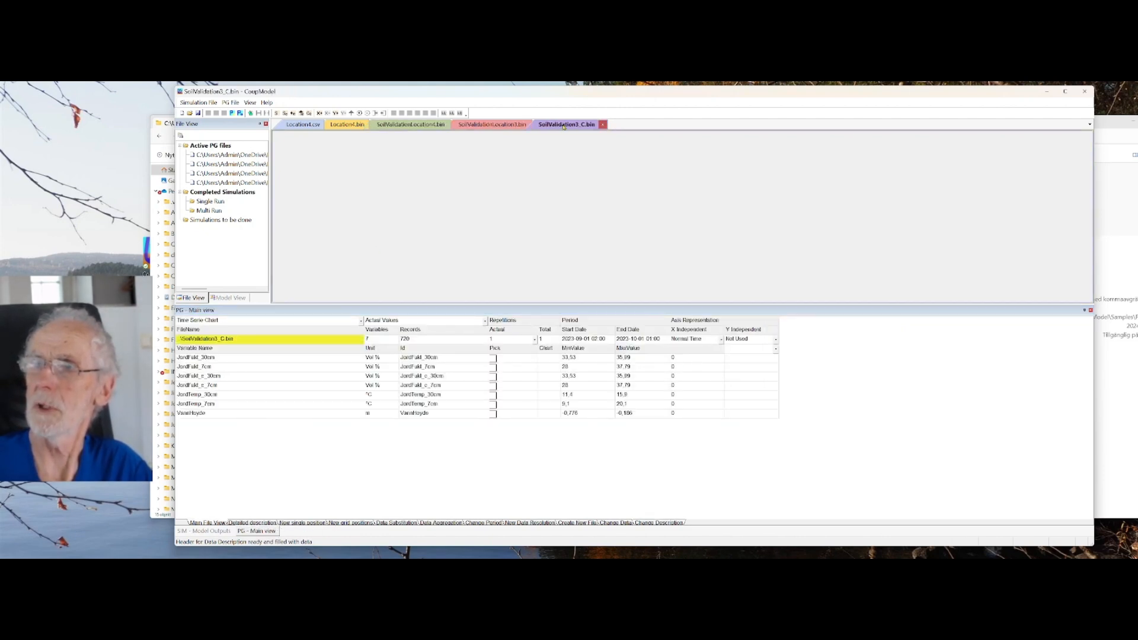
click(648, 524)
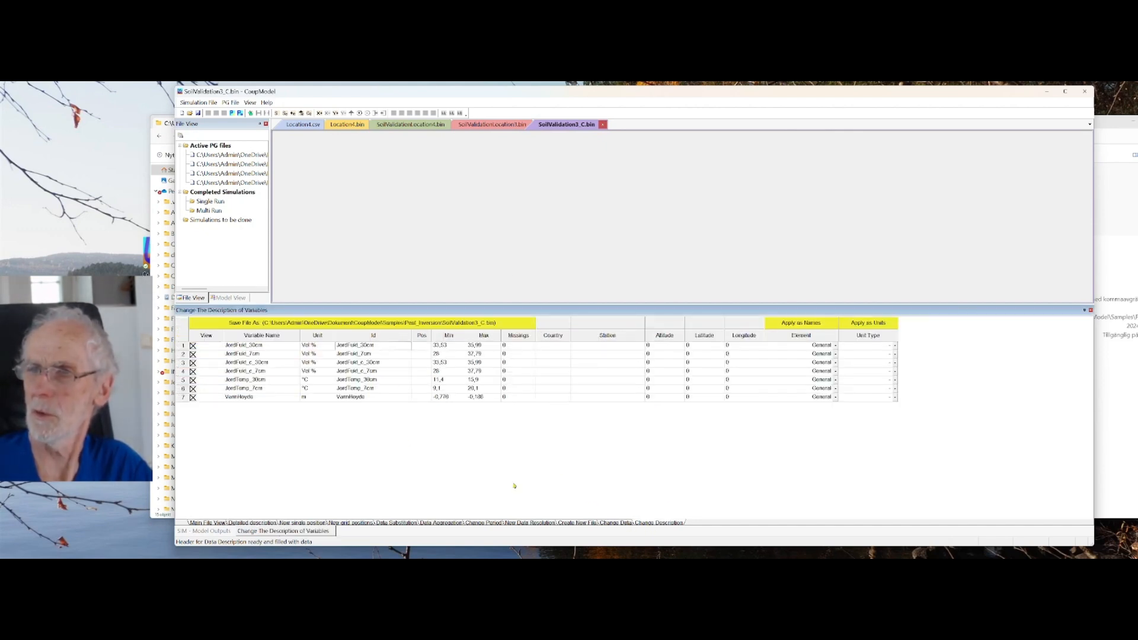
right_click(346, 348)
click(374, 374)
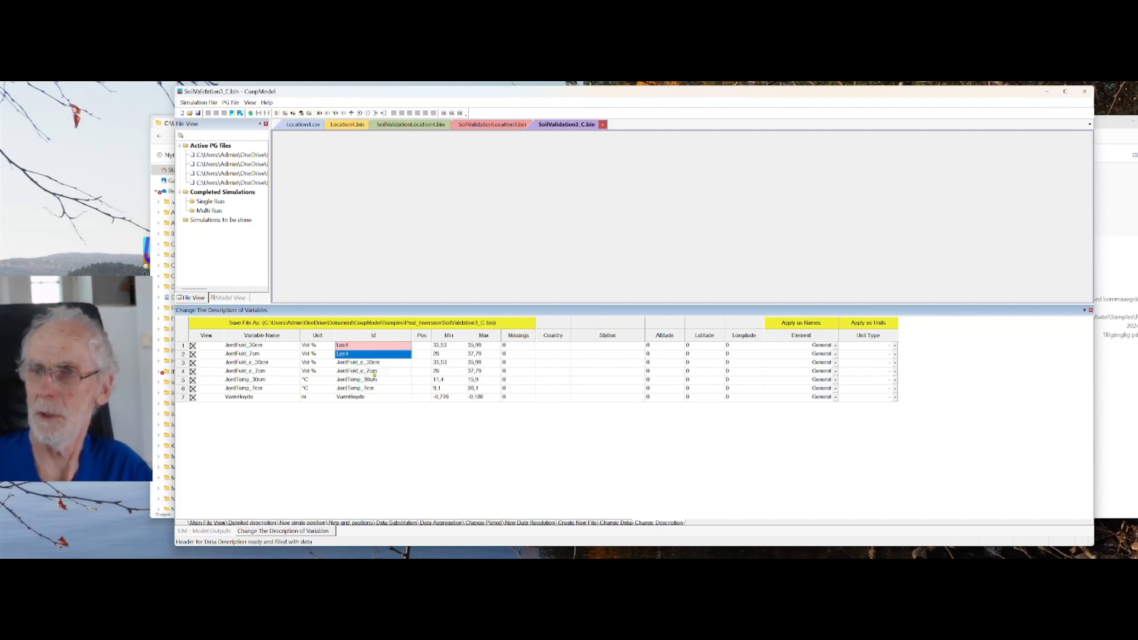
click(352, 348)
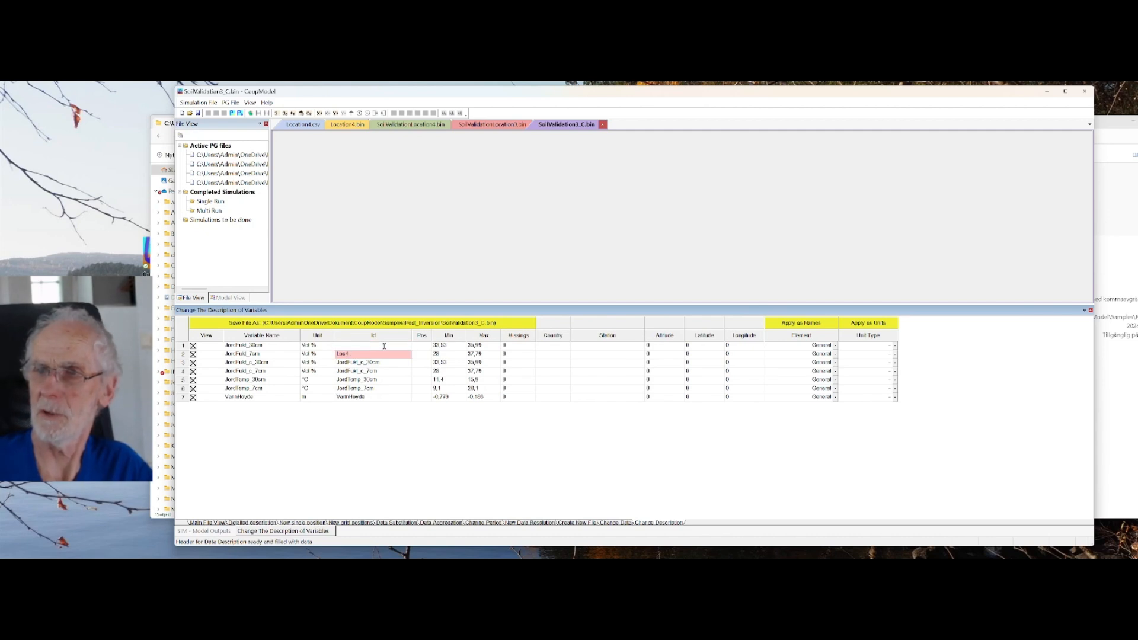
text(Loc4)
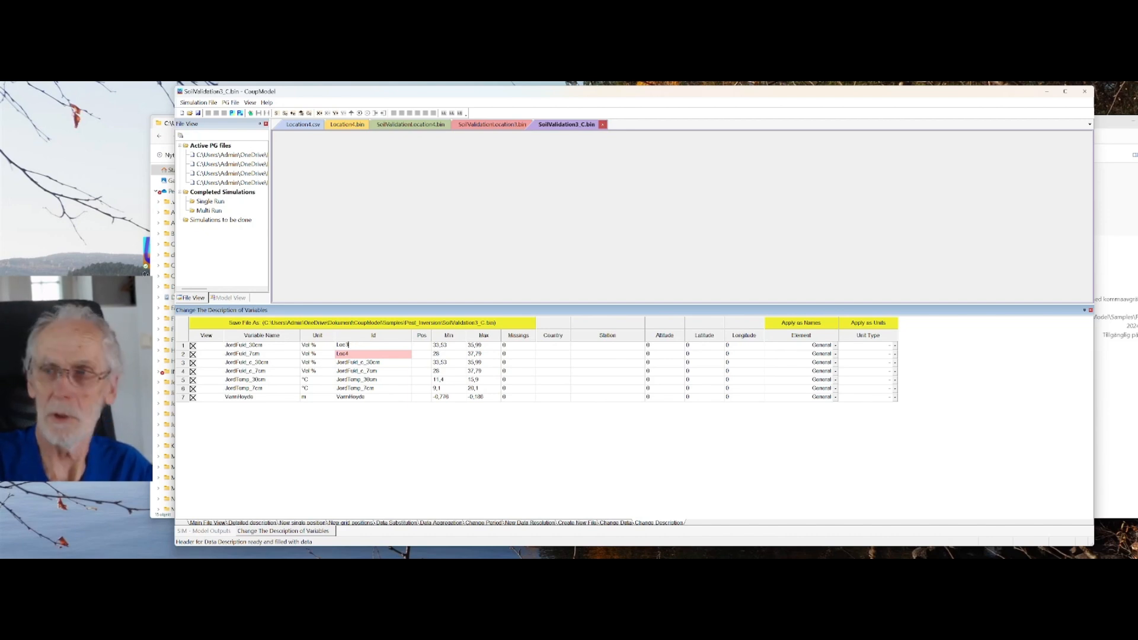
key(Return)
text(Loc4)
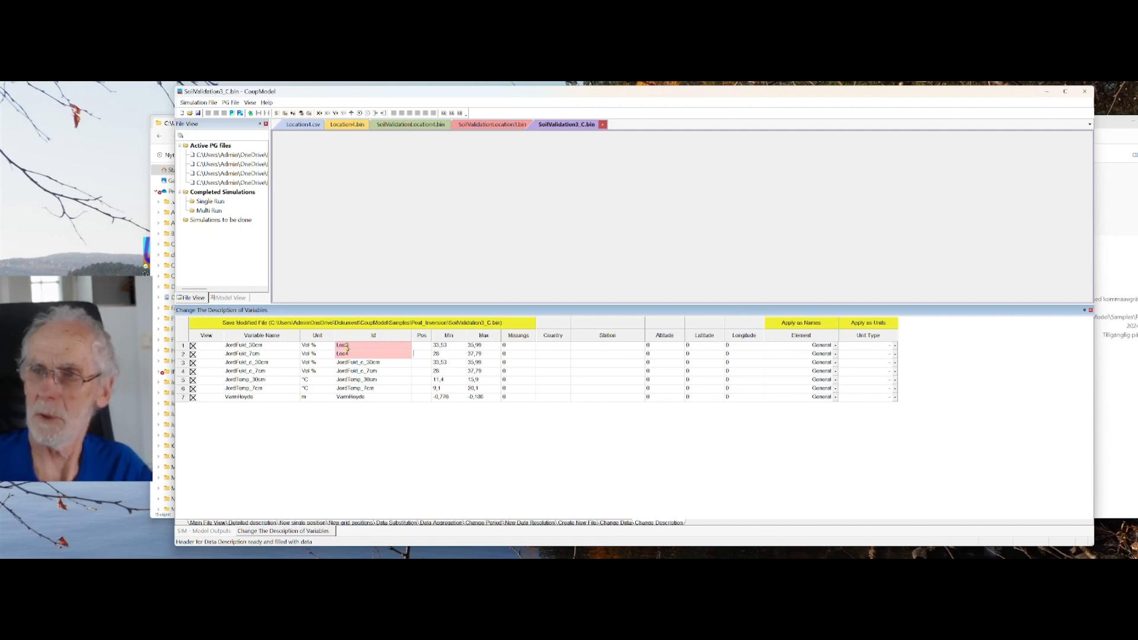
Step: Copy the Loc3 Id of JordFukt_30cm and paste it as the Ids of JordFukt_7cm and JordFukt_c_30cm
right_click(350, 348)
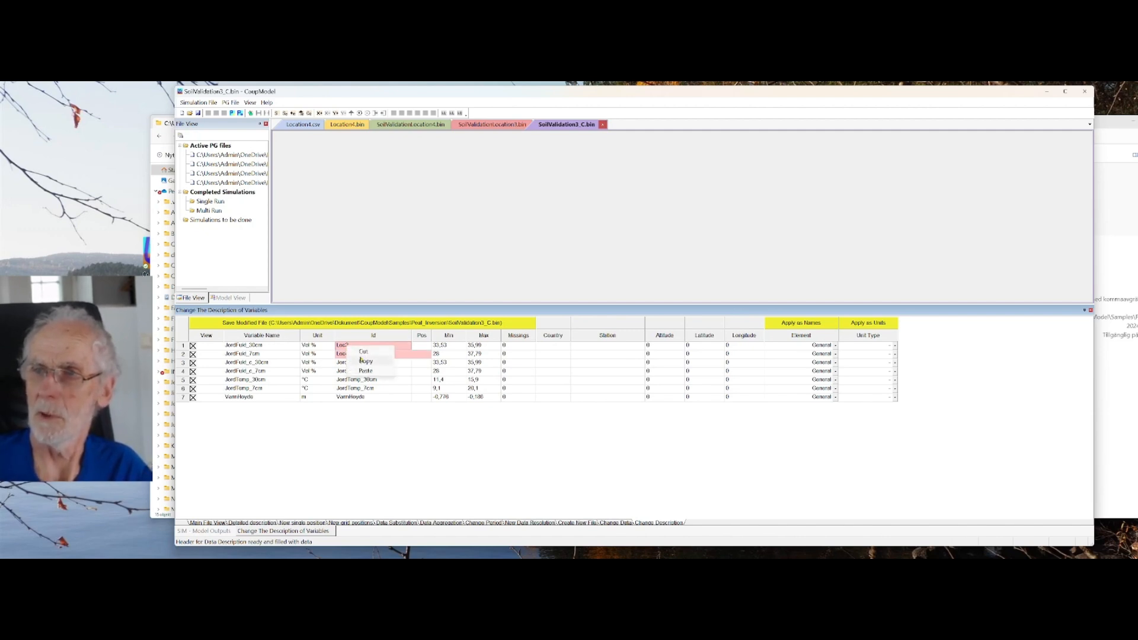
click(362, 361)
right_click(348, 356)
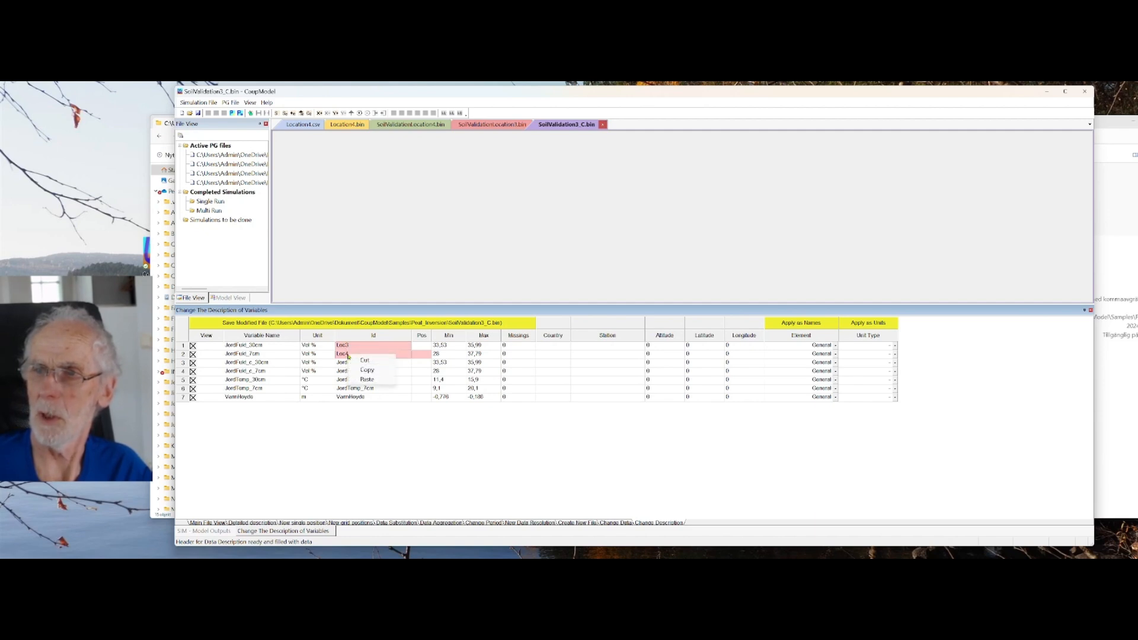
click(367, 380)
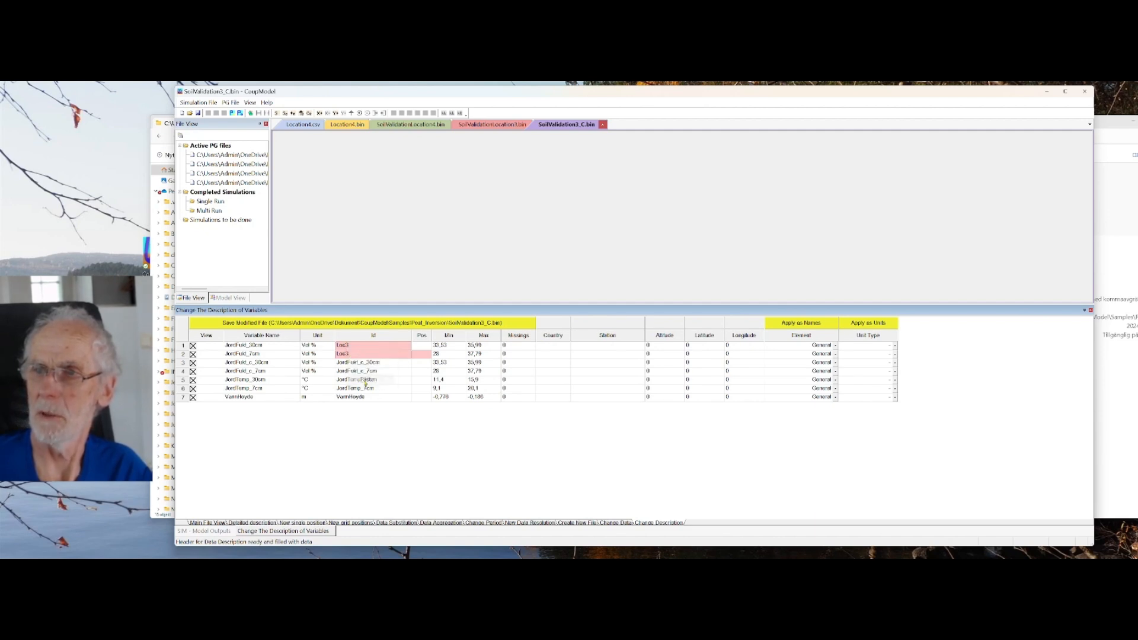
right_click(347, 363)
click(362, 388)
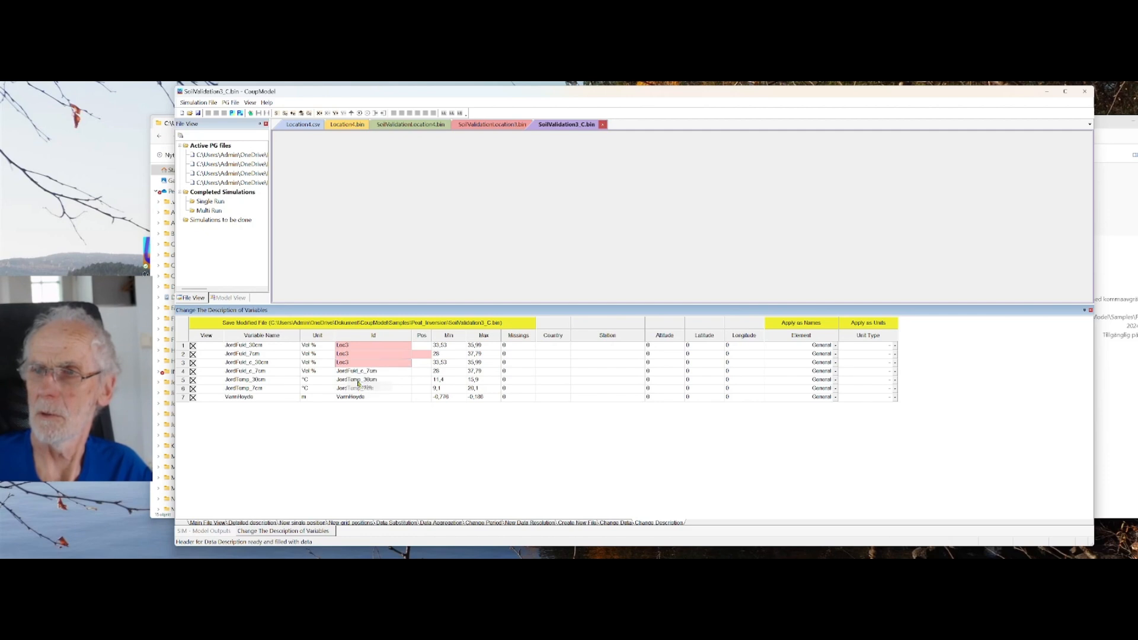
Step: Copy the Loc3 Ids to JordFukt_c_7cm, JordTemp_30cm, JordTemp_7cm and VannHoyde, and save the modified SoilValidation3_C.bin
click(346, 351)
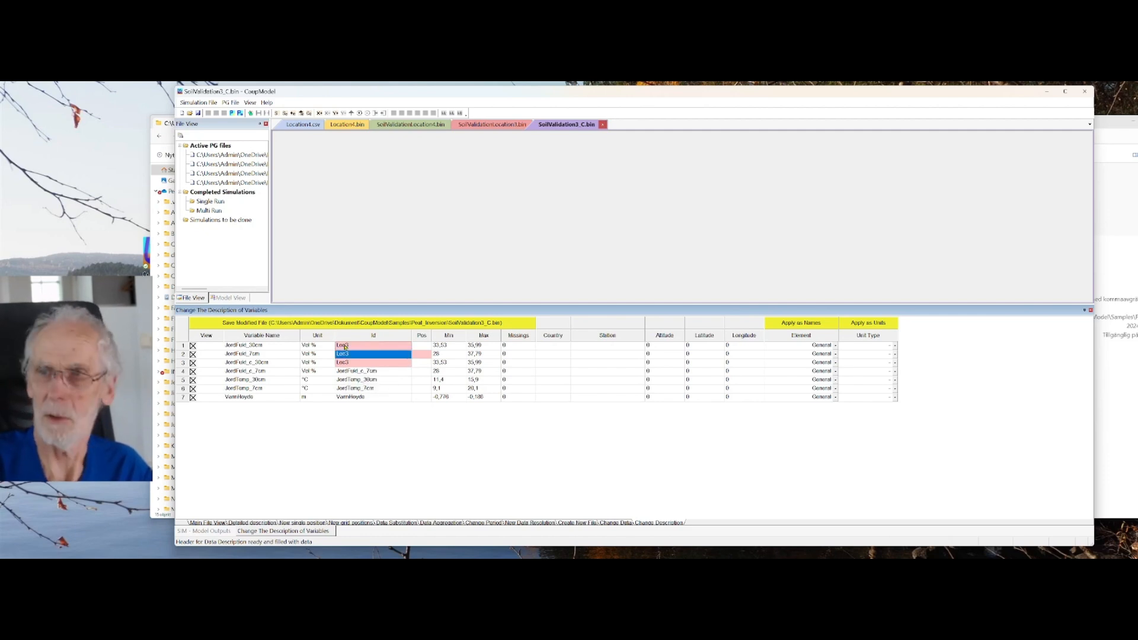
key(shift+Down)
right_click(345, 347)
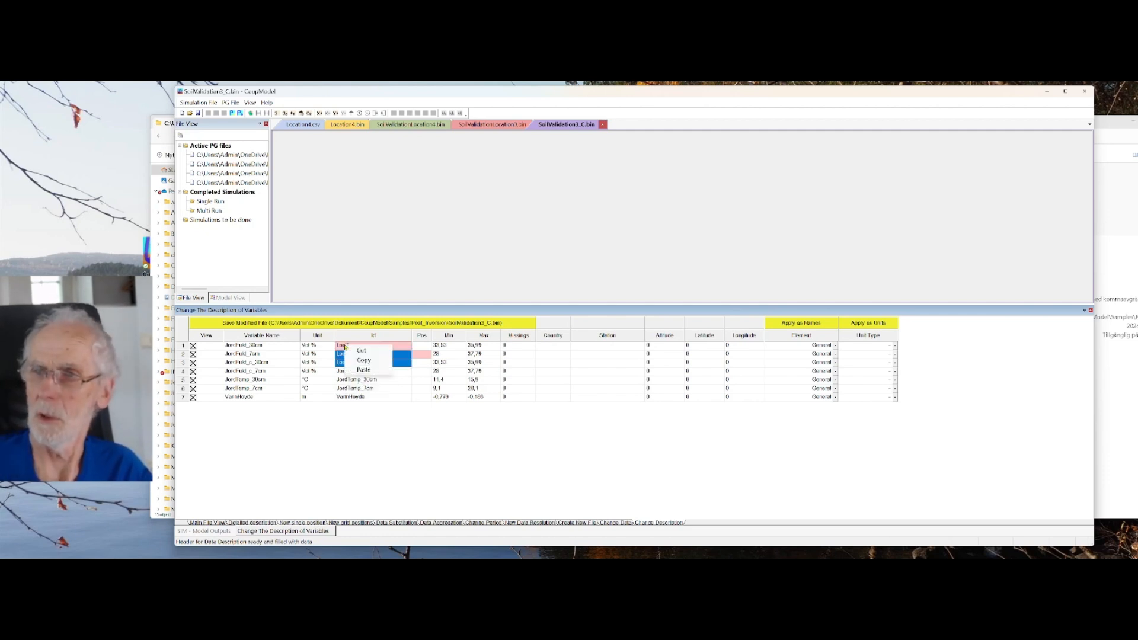
click(357, 360)
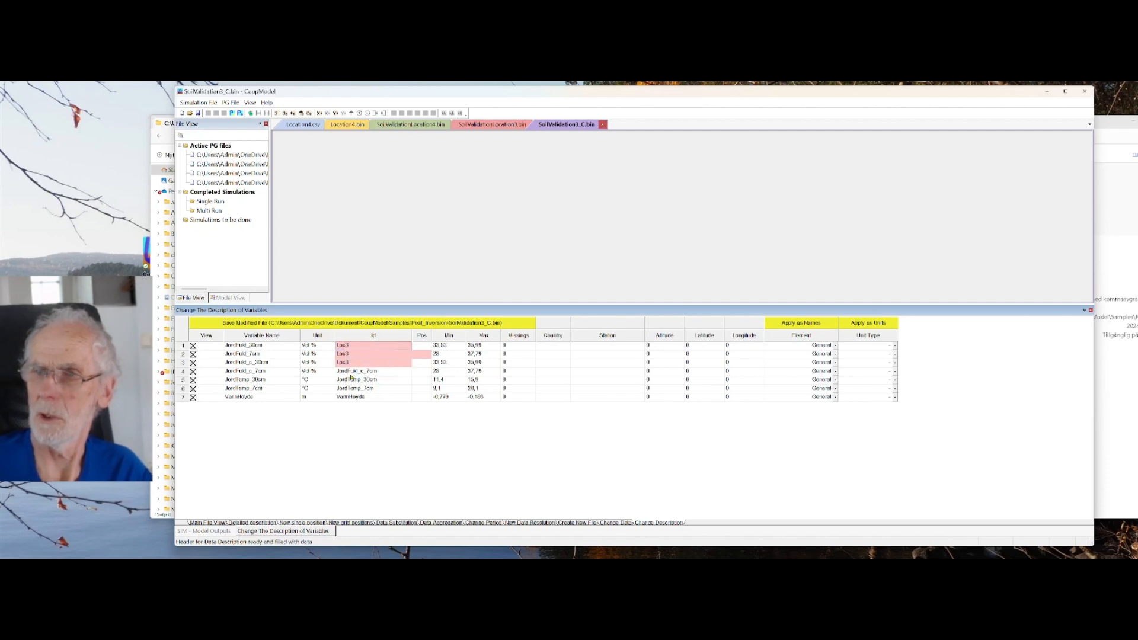
right_click(354, 373)
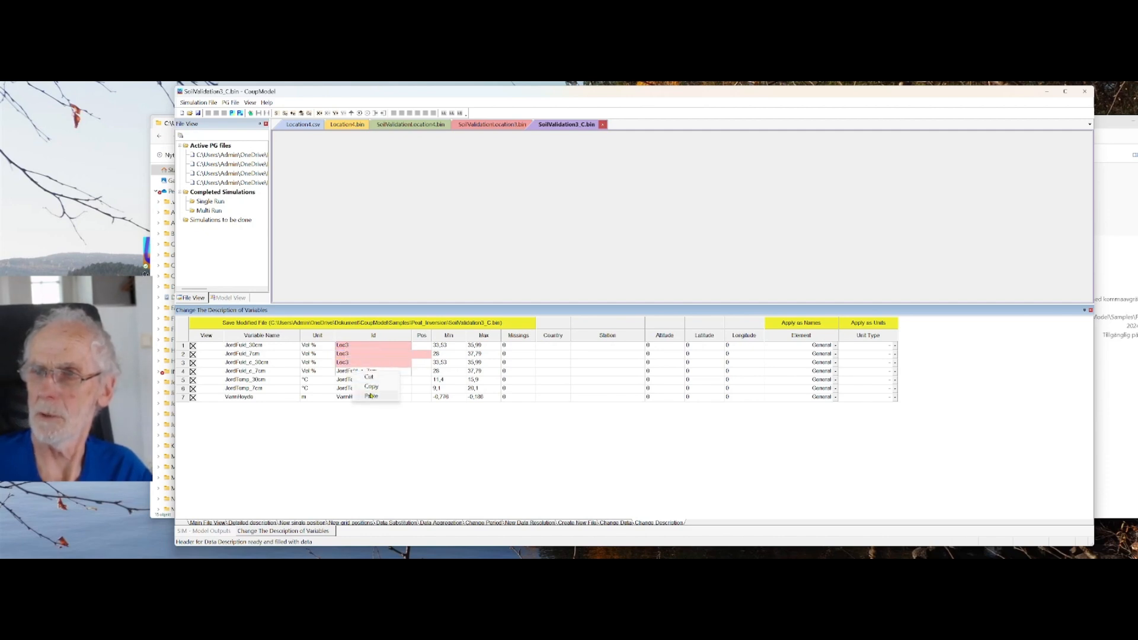
click(370, 396)
right_click(348, 373)
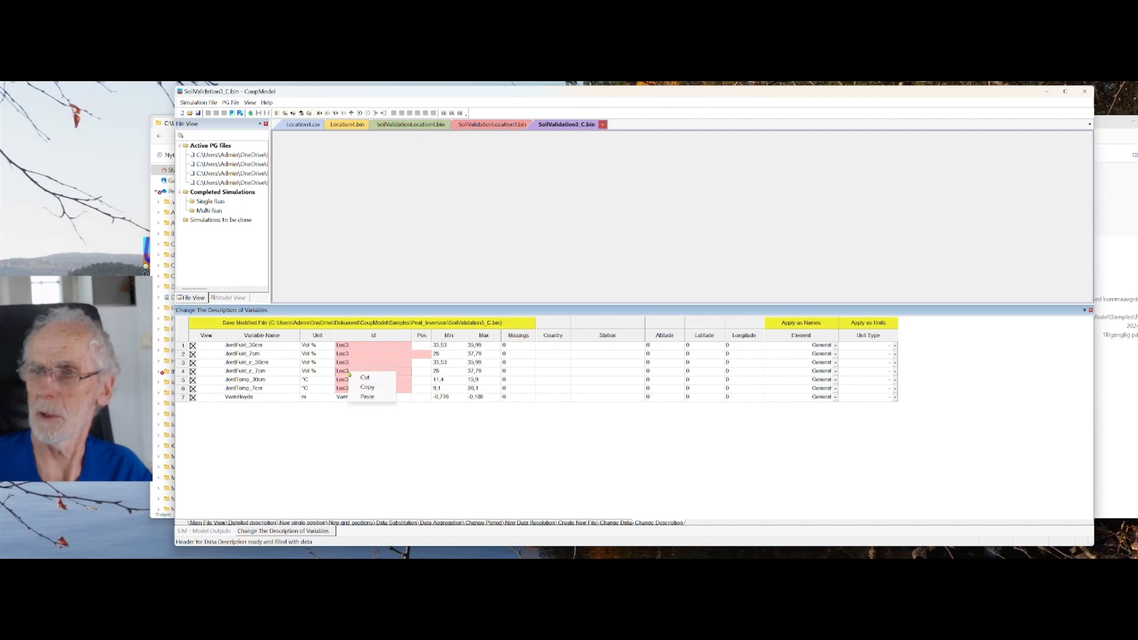
click(364, 397)
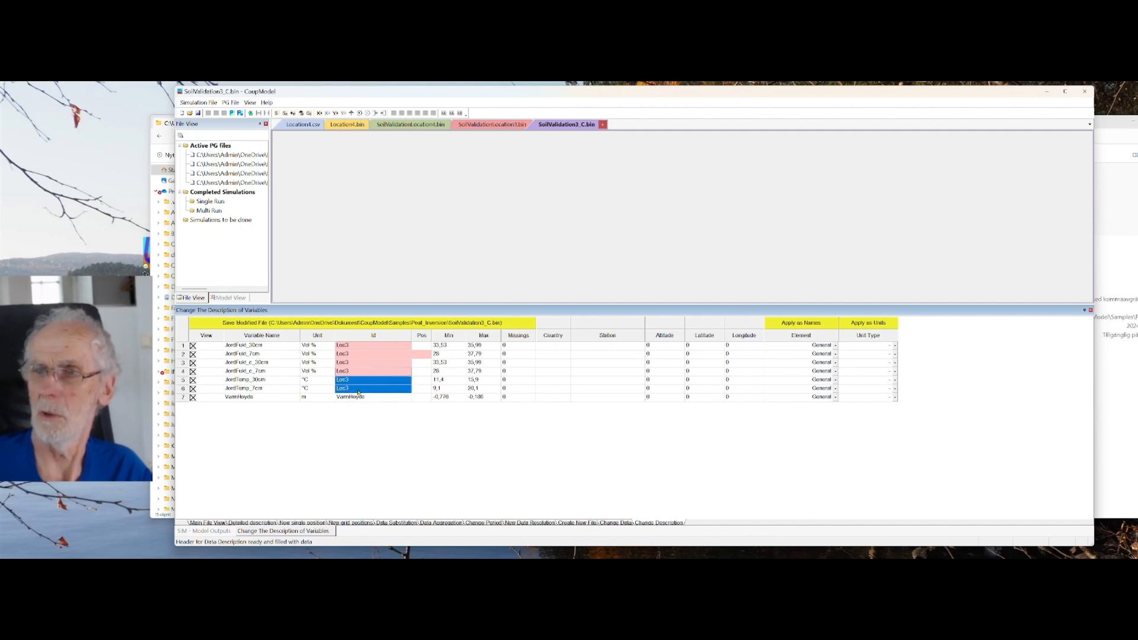
right_click(356, 382)
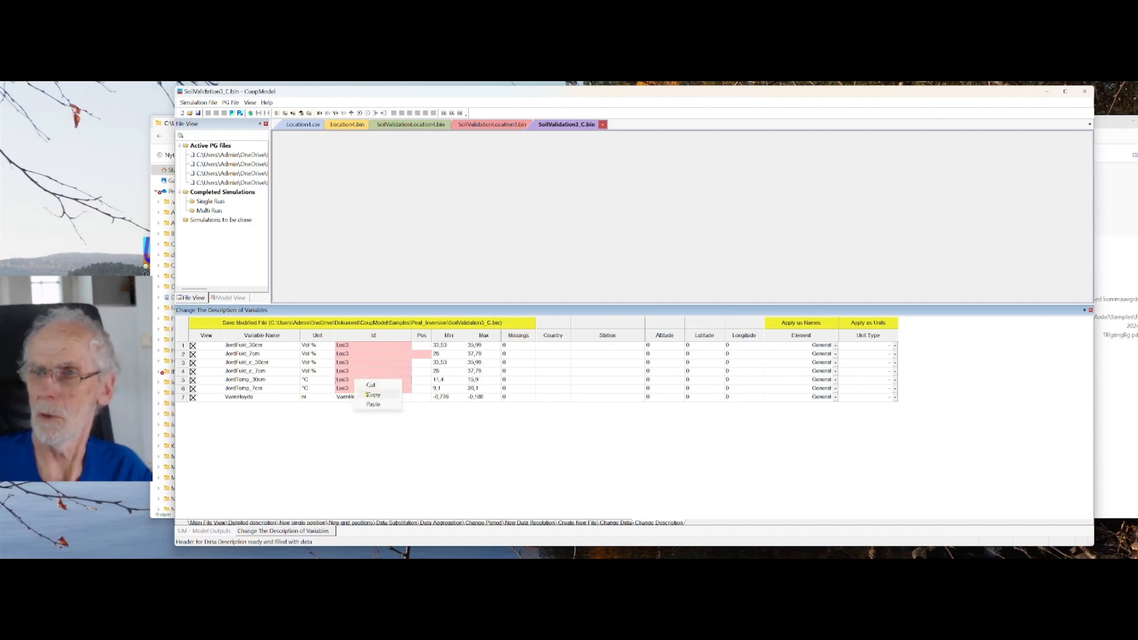
click(371, 404)
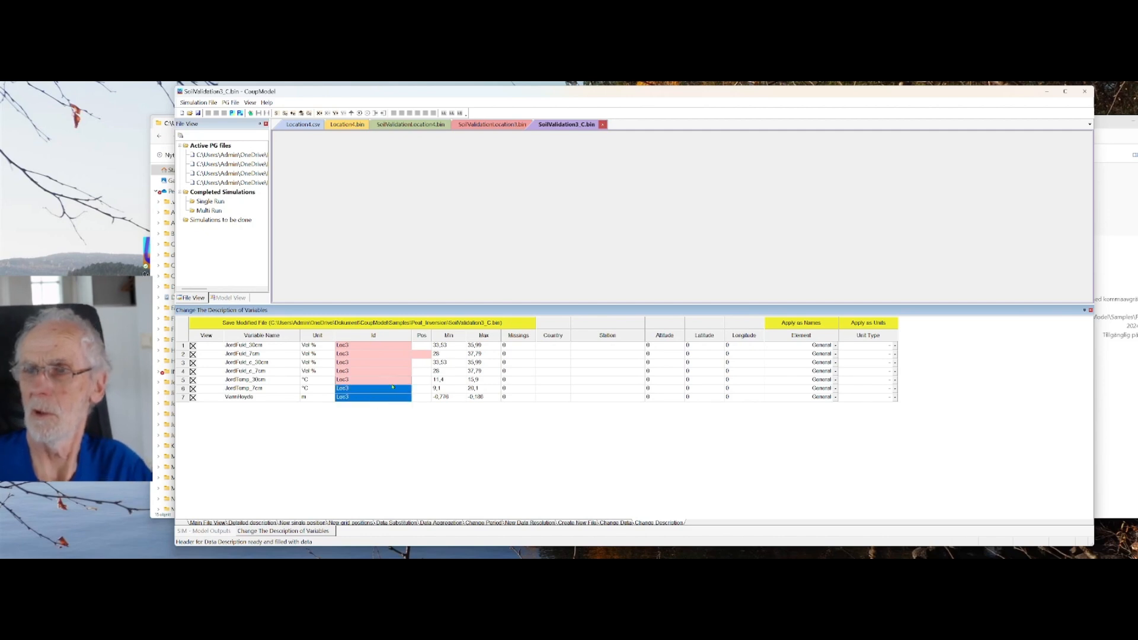
click(379, 323)
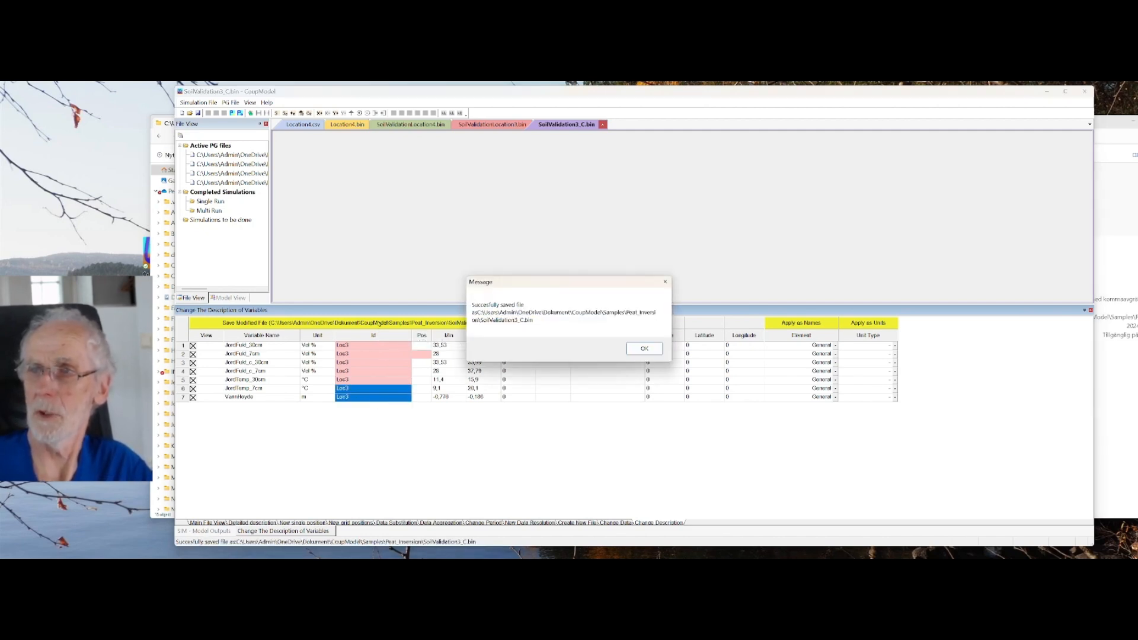
click(628, 348)
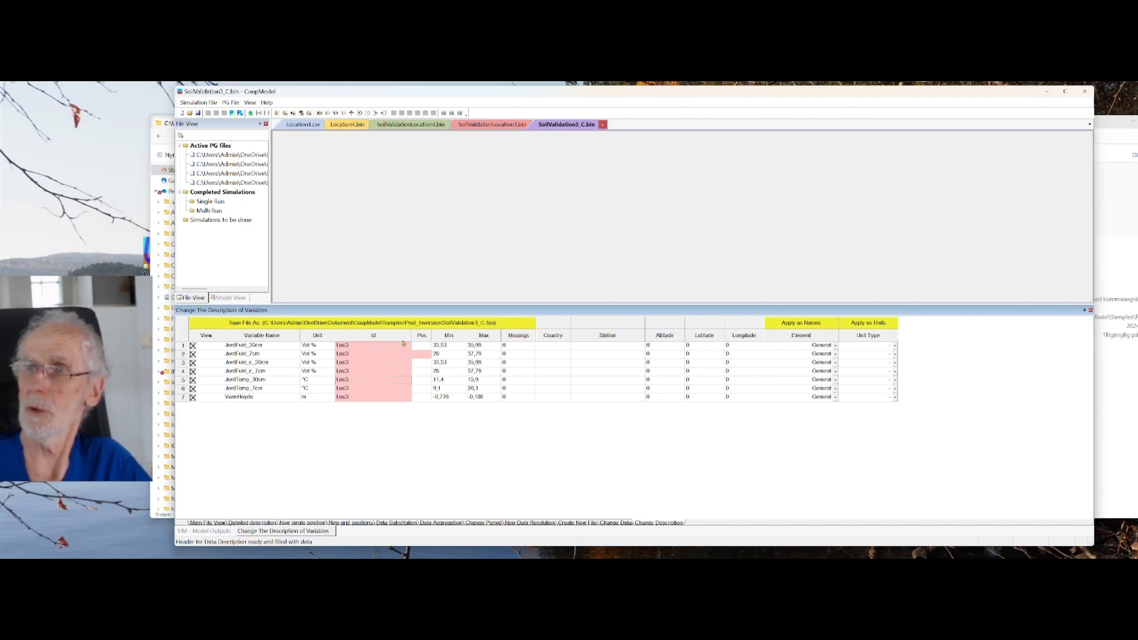
Step: Save the edited variable descriptions again over the existing SoilValidation3_C.bin in the Peat_Inversion folder
click(421, 125)
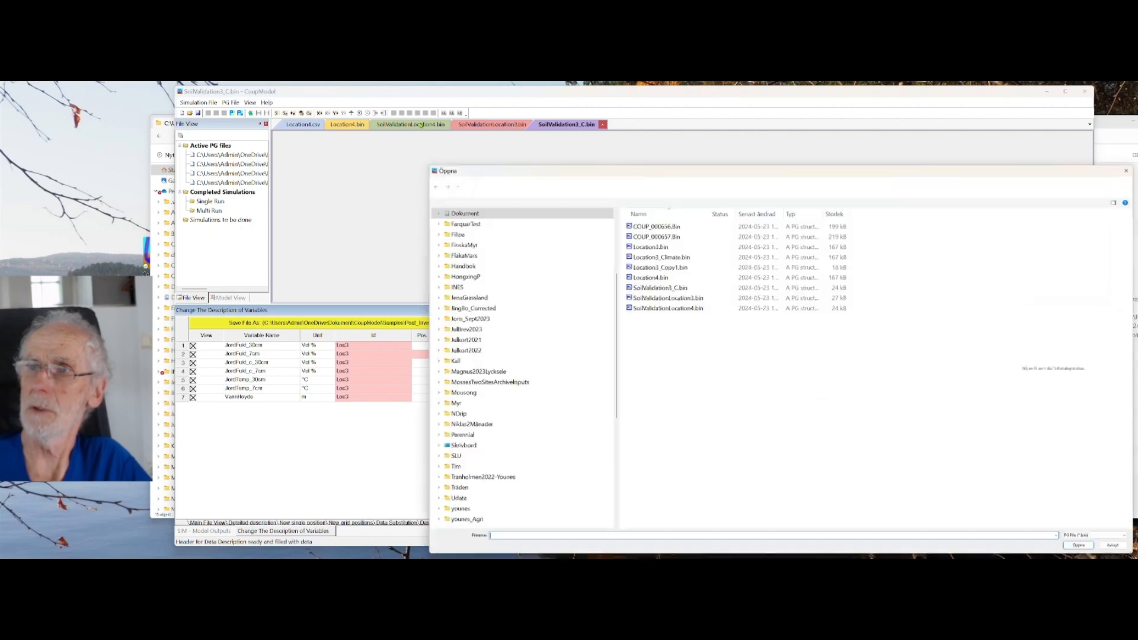
click(1117, 548)
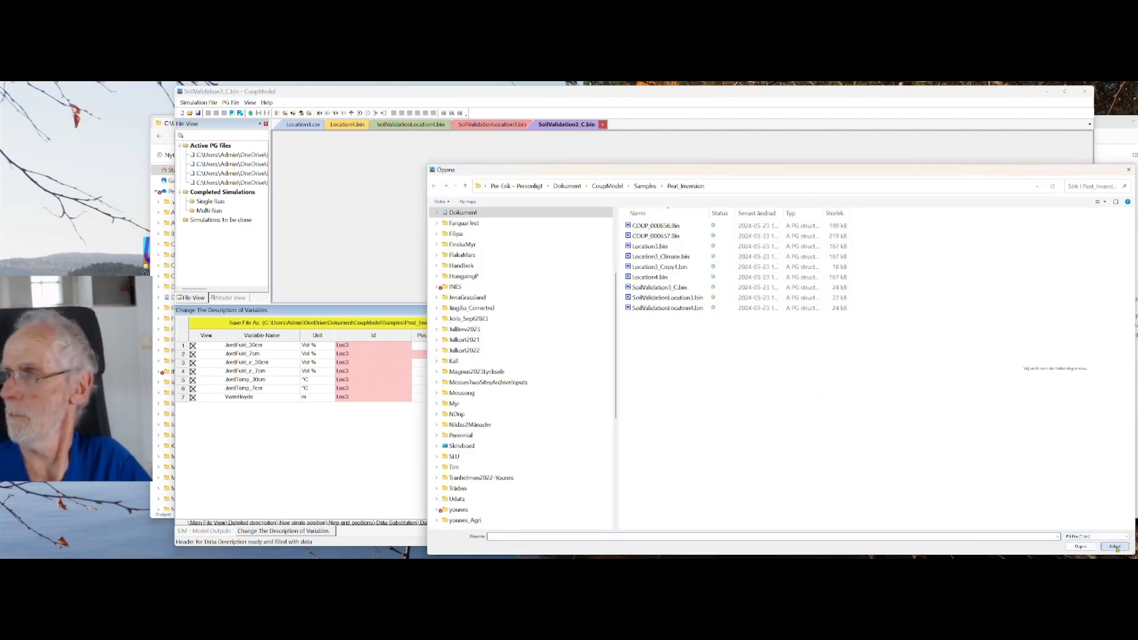
click(420, 127)
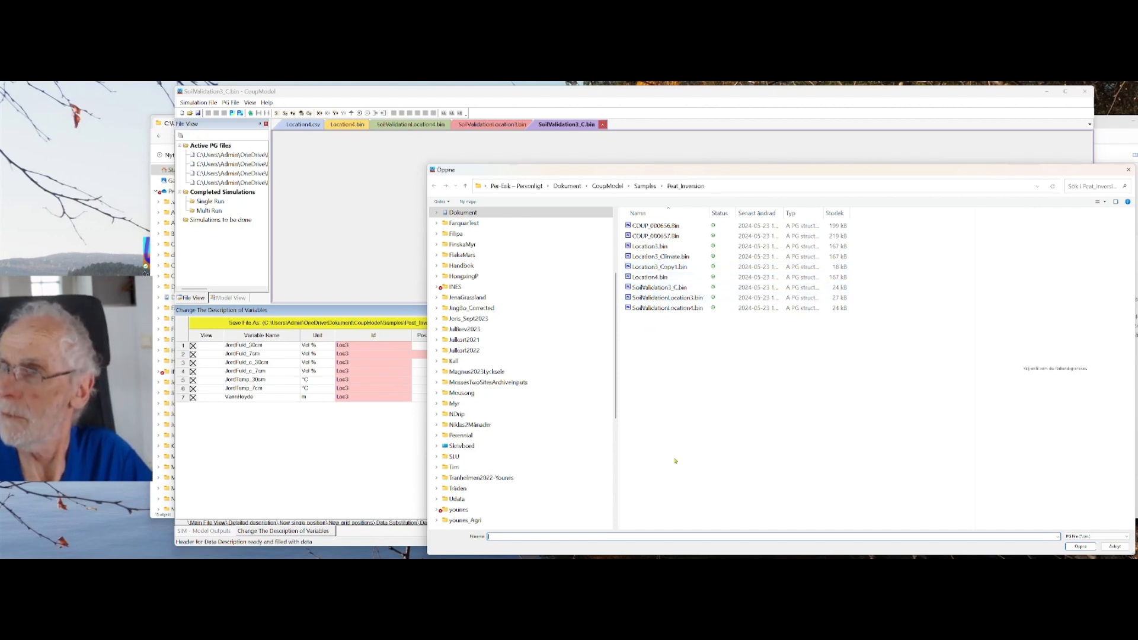
click(662, 290)
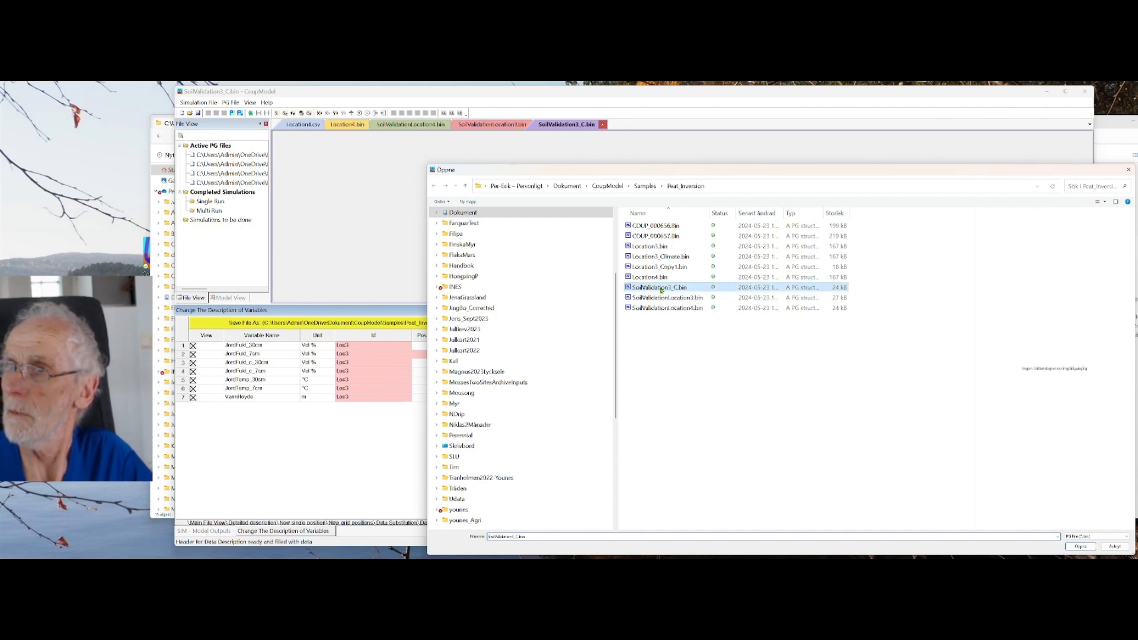
click(1080, 546)
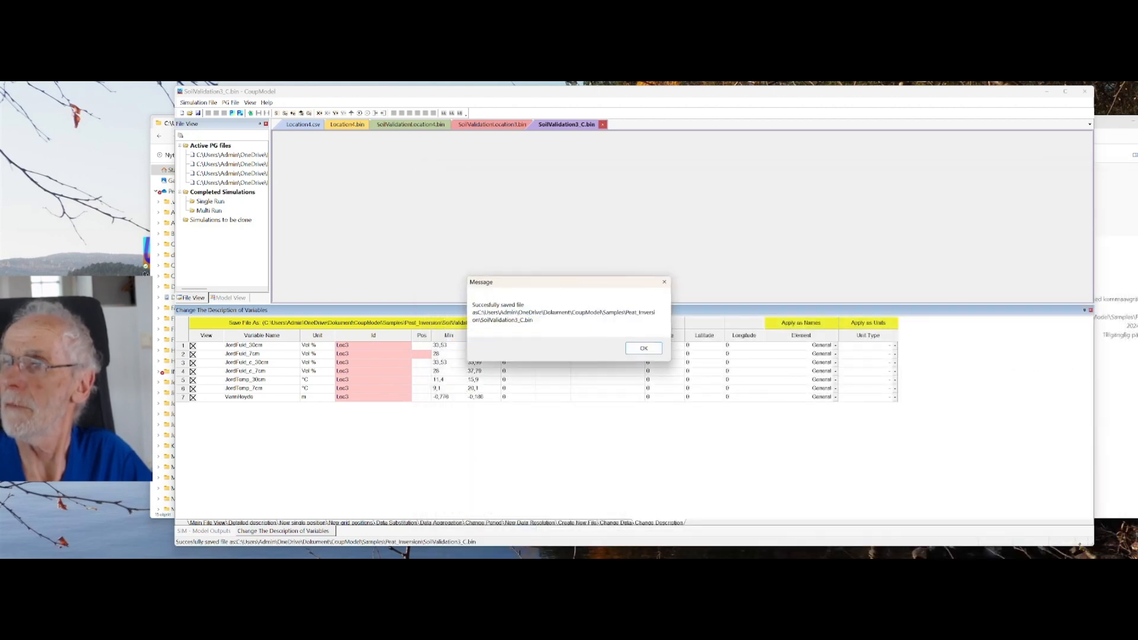
click(640, 349)
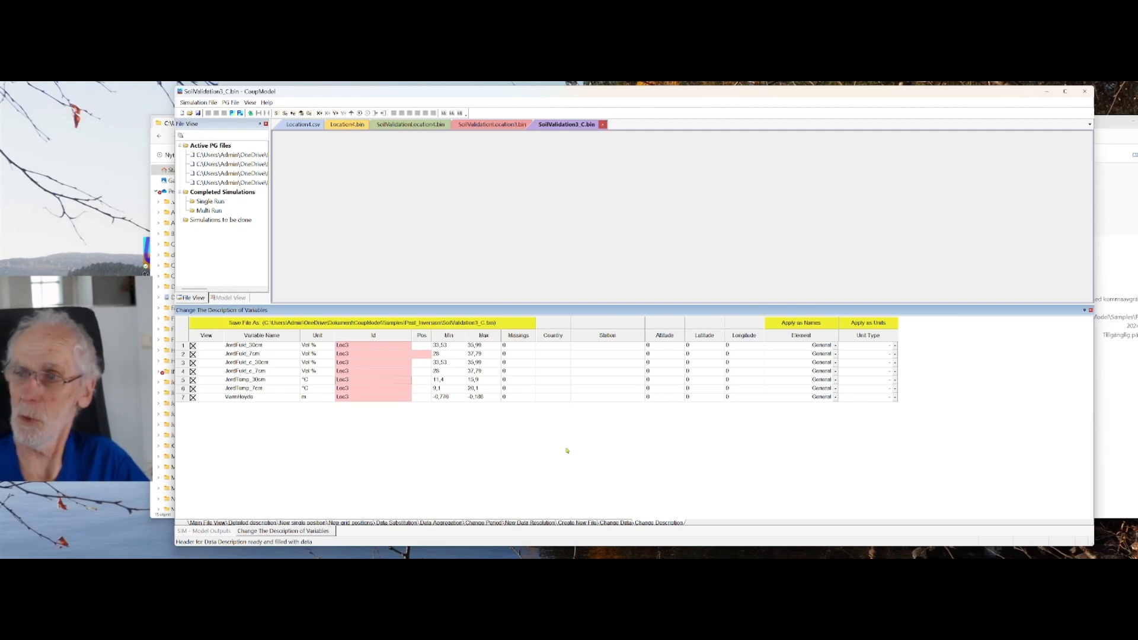
Step: Start a new file by mixing previous files as new variables, with SoilValidation3_C.bin and SoilValidationLocation4.bin as the input files
click(580, 524)
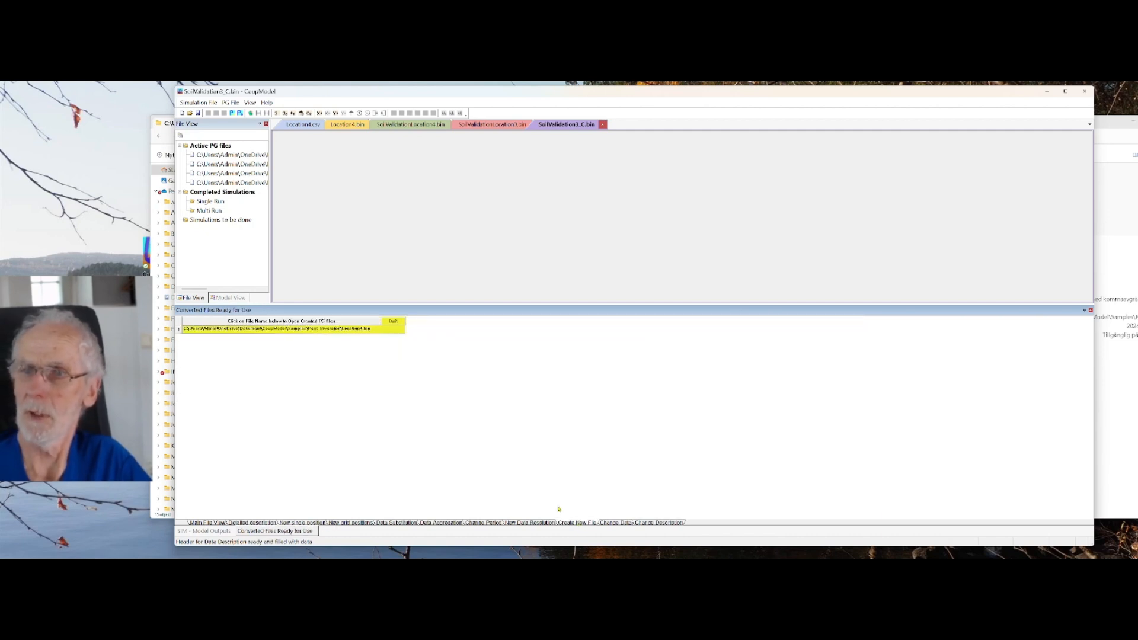
click(393, 322)
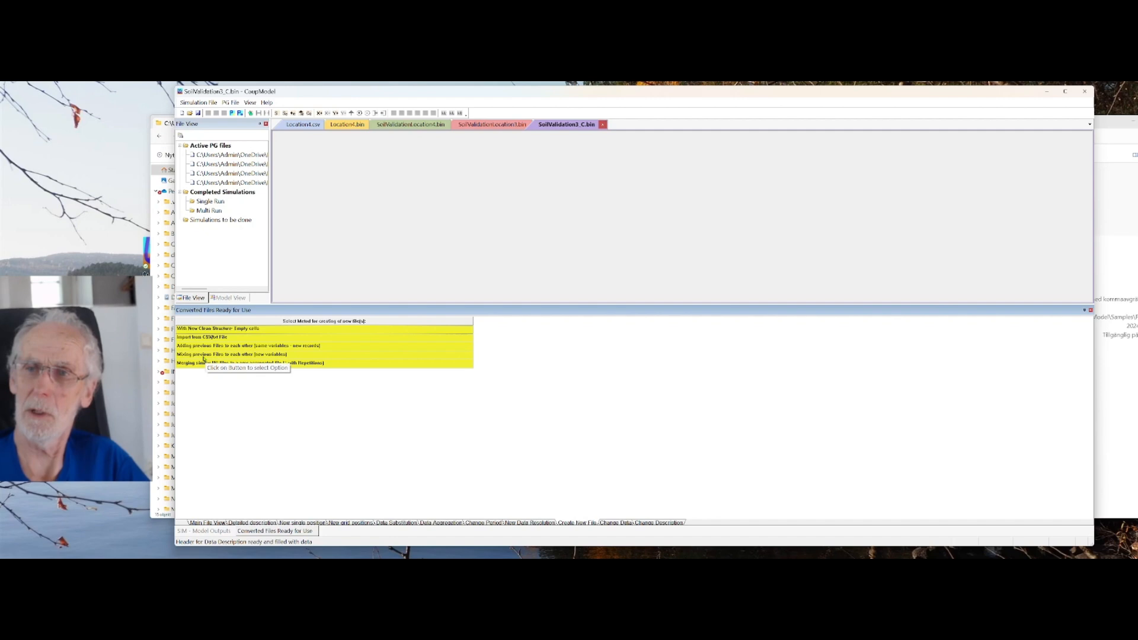
click(204, 358)
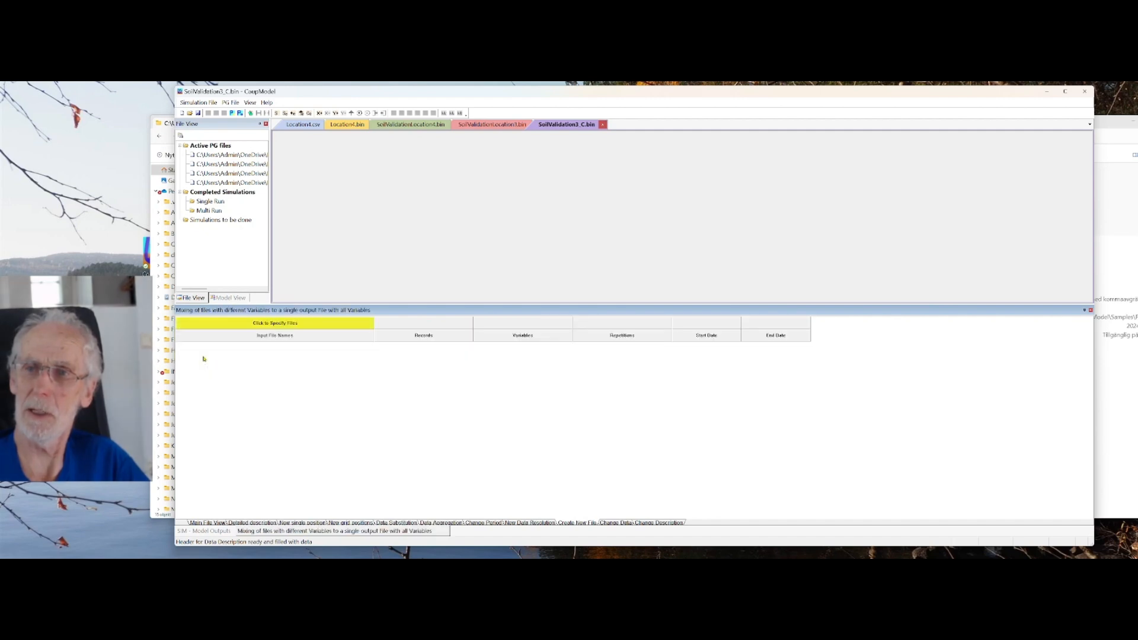
click(237, 326)
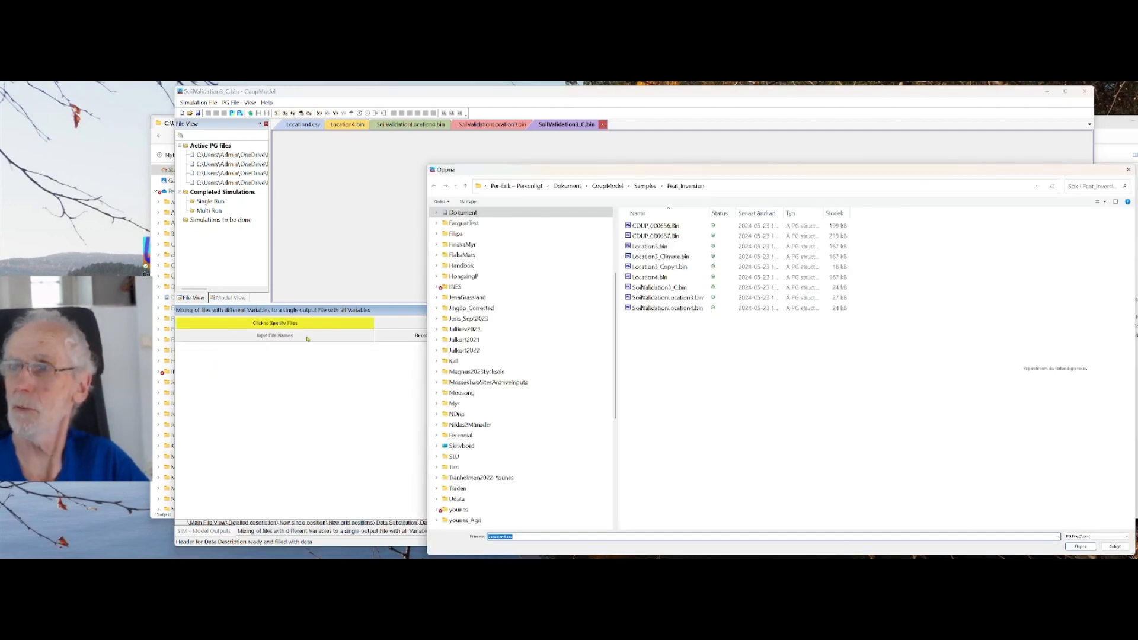
click(660, 290)
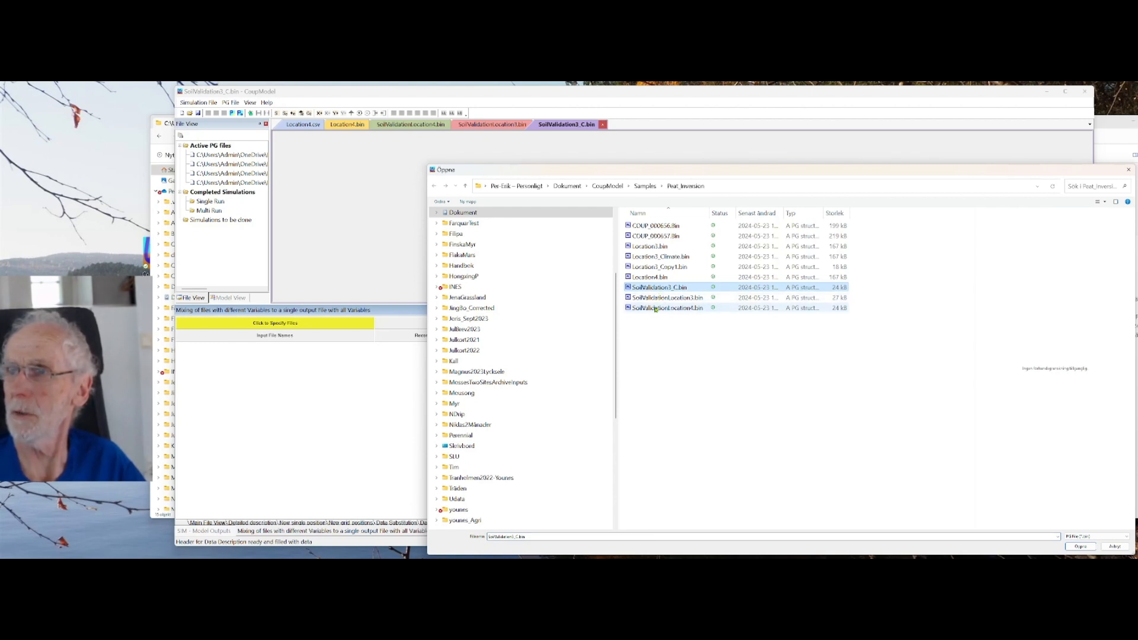
ctrl+click(656, 309)
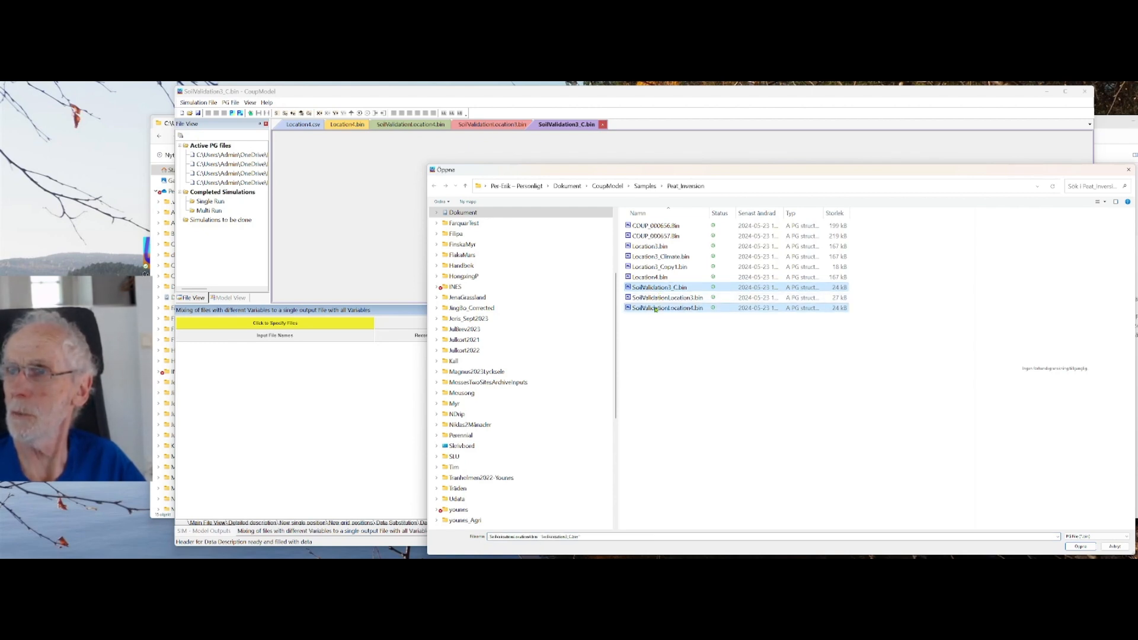
click(1072, 546)
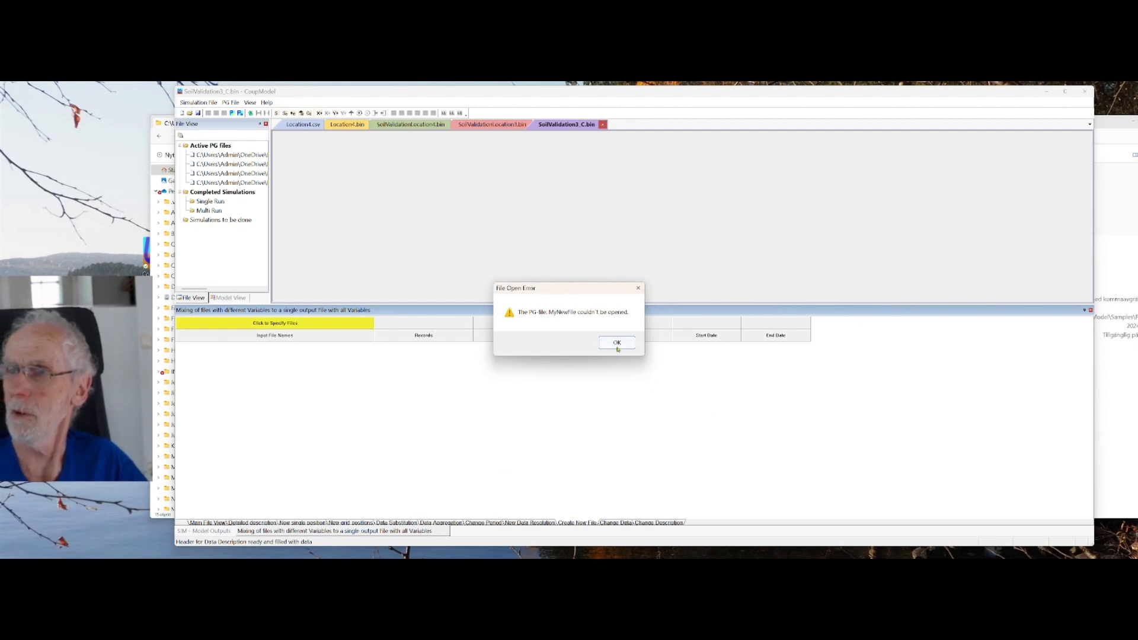
click(613, 343)
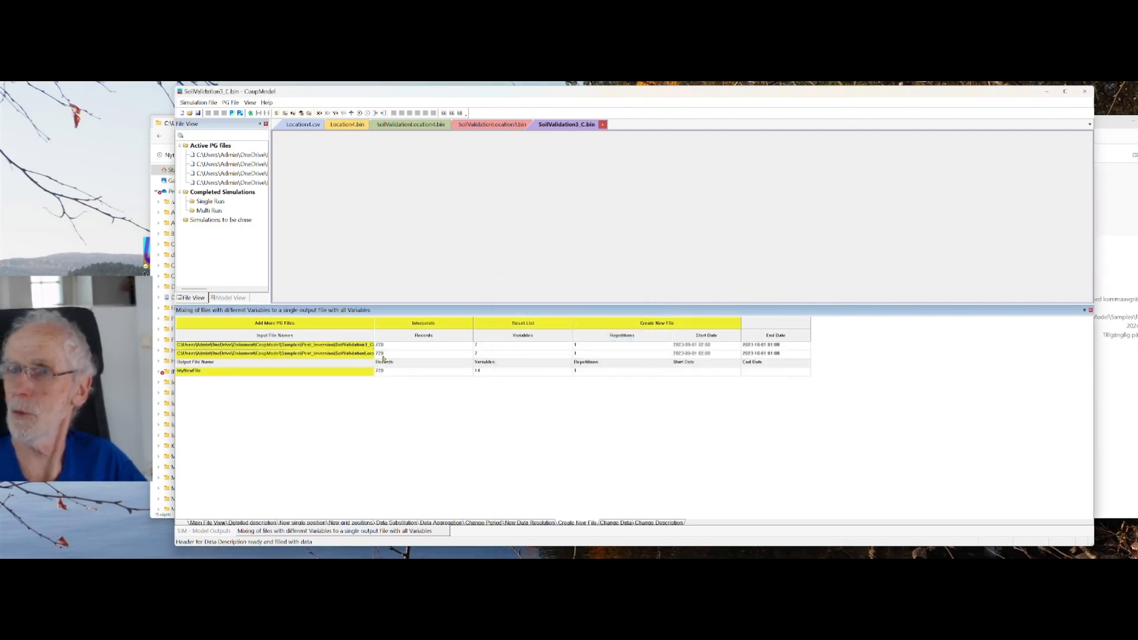
Step: Name the output file SoilValidation in the Peat_Inversion folder and create the mixed file
click(270, 373)
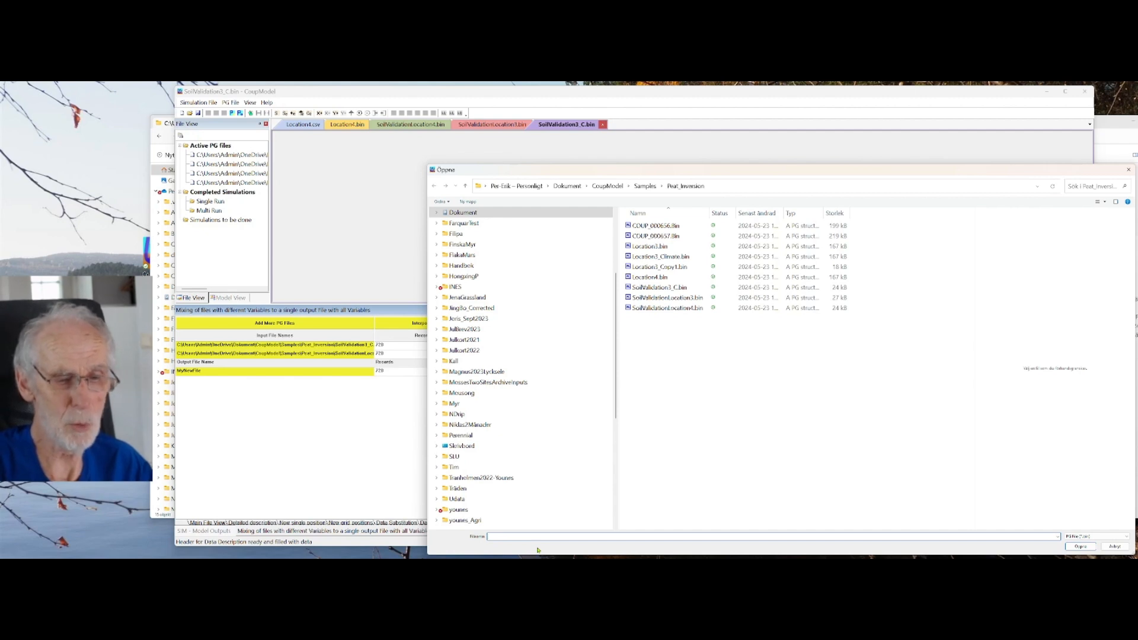
text(S)
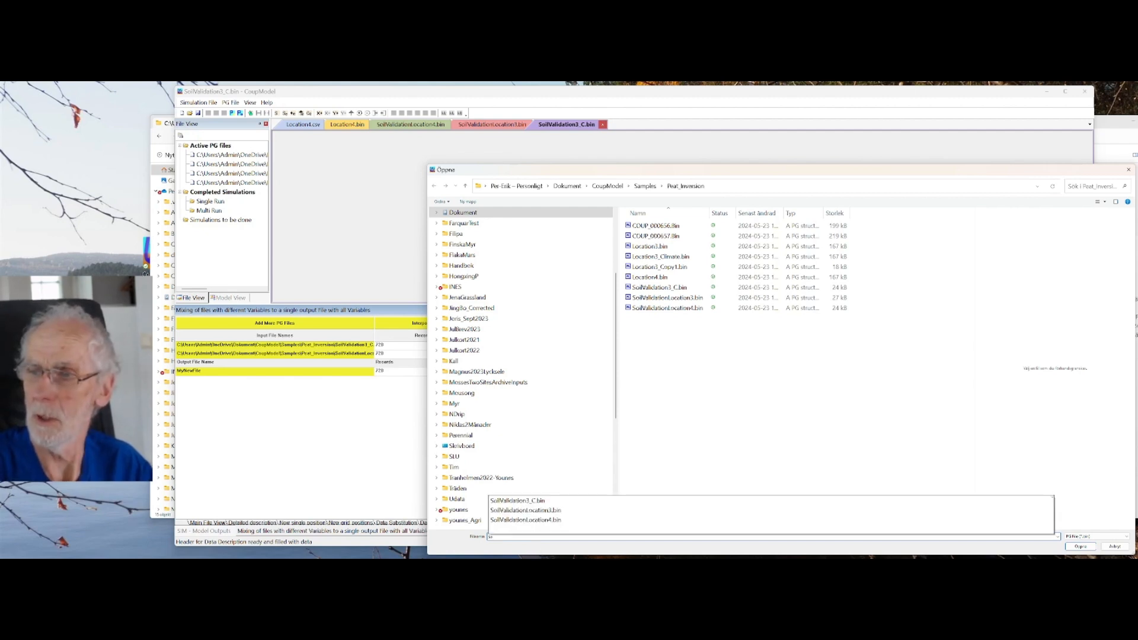
text(oilVal)
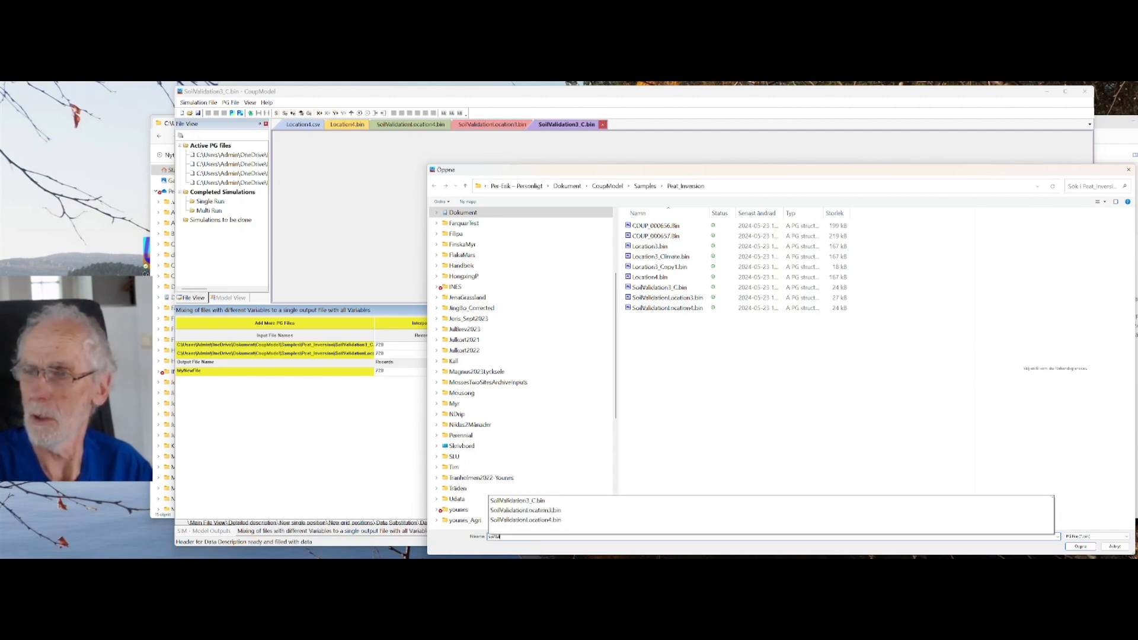
text(idation)
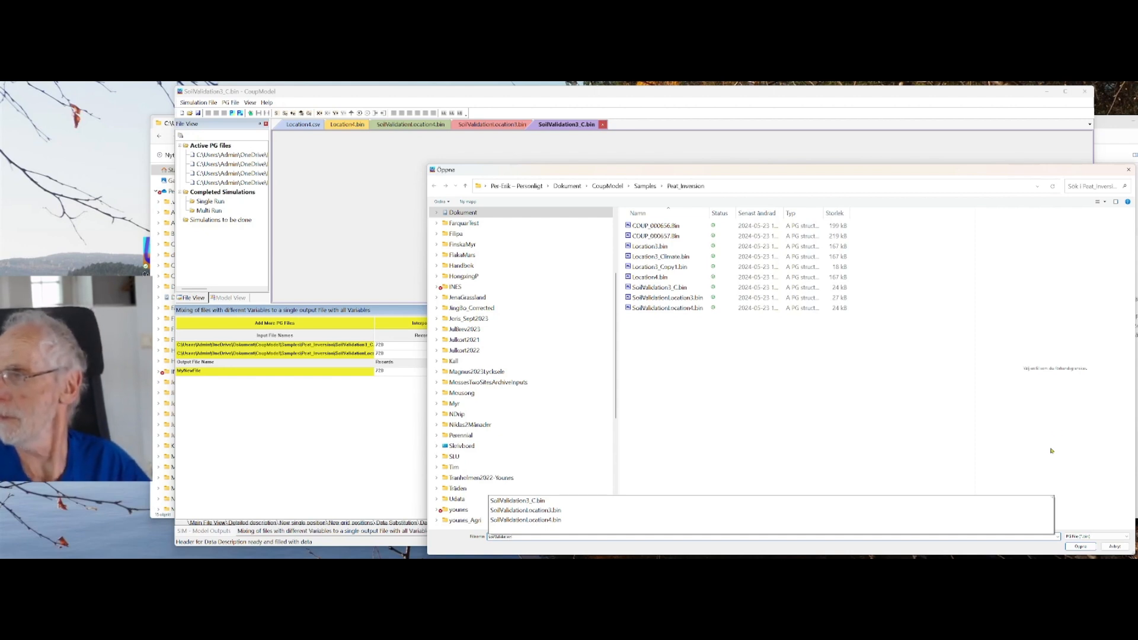
click(1081, 546)
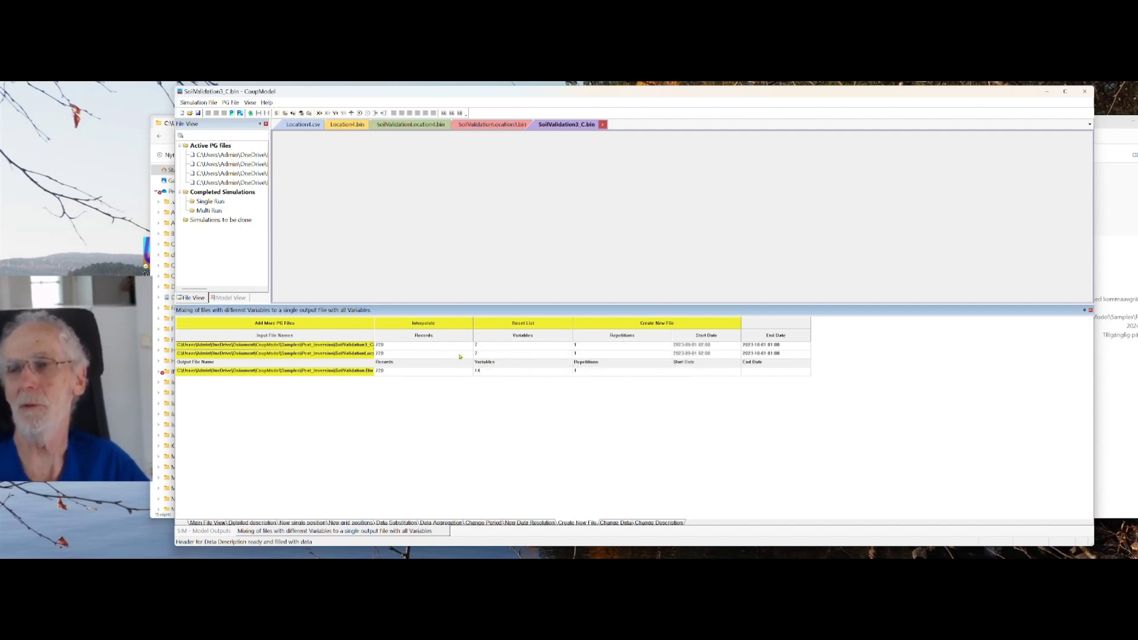
click(596, 325)
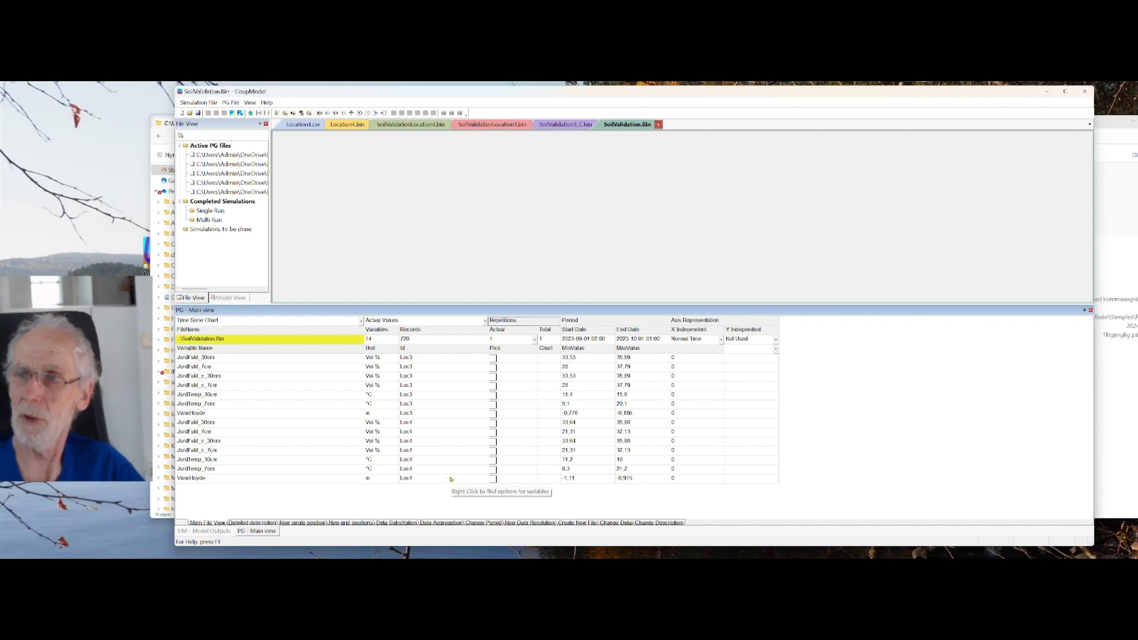
Step: Chart JordFukt_30cm for Loc3 and Loc4 together to compare them, and clear both variables from the chart
click(493, 359)
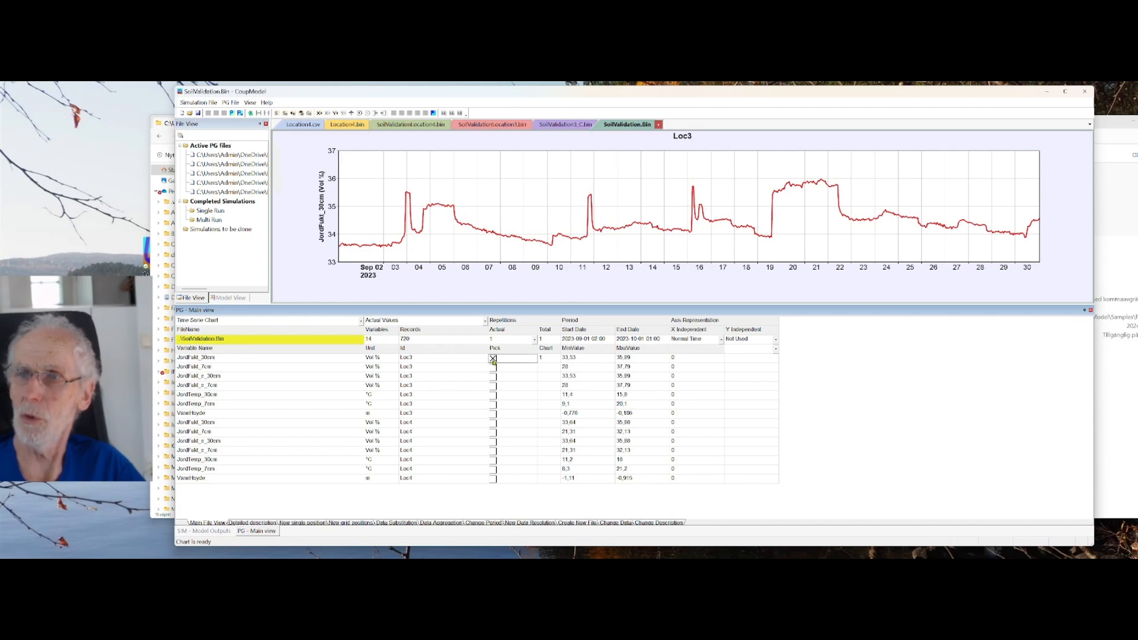
click(492, 424)
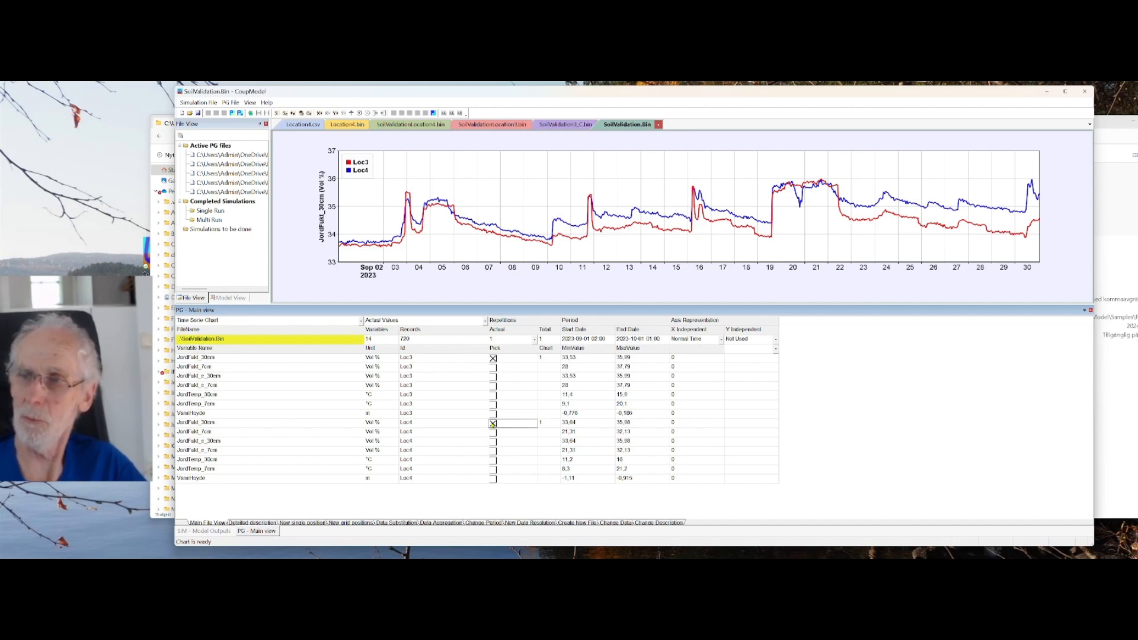
click(494, 424)
click(492, 358)
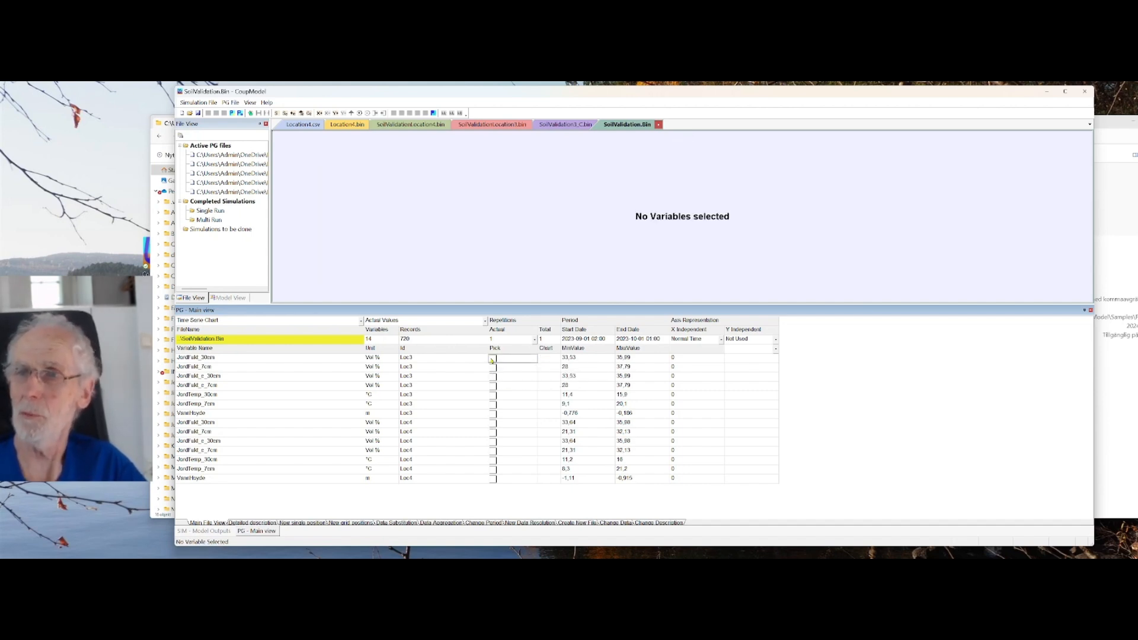